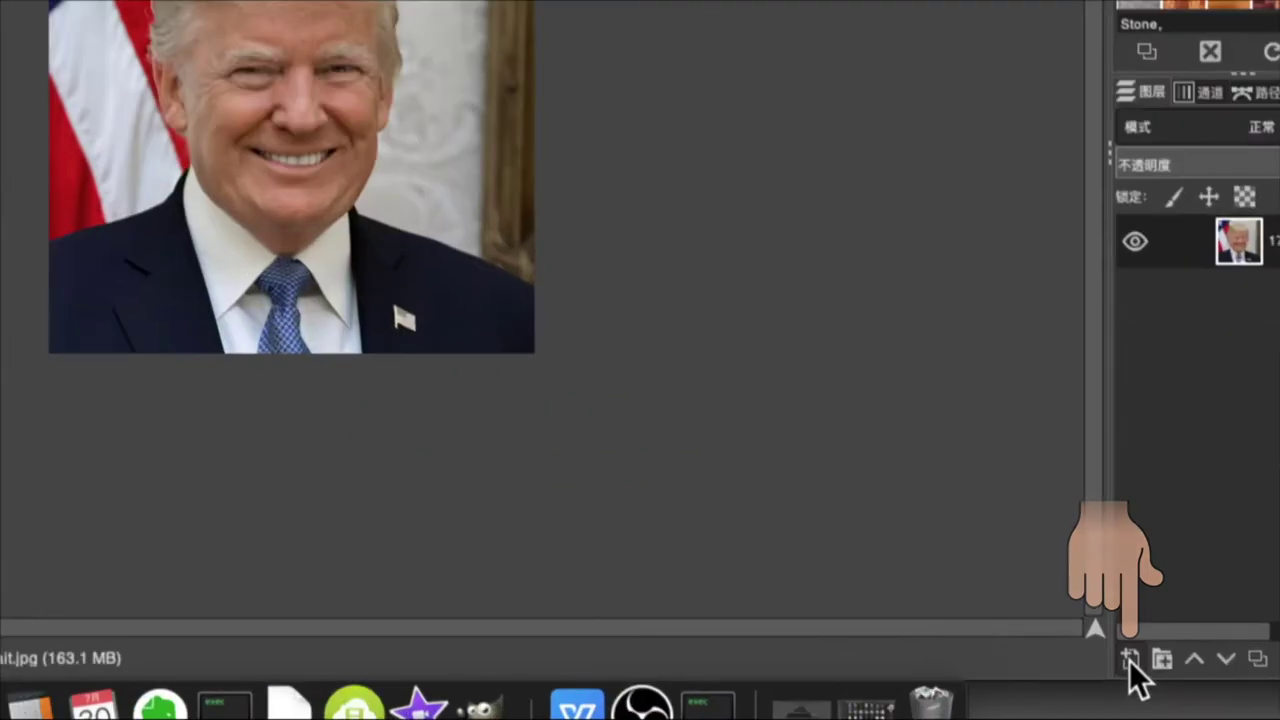
Step: Create a new 1472 × 1472 px layer named 1 with white fill above the portrait
{"action": "left_click", "coordinate": [1131, 660]}
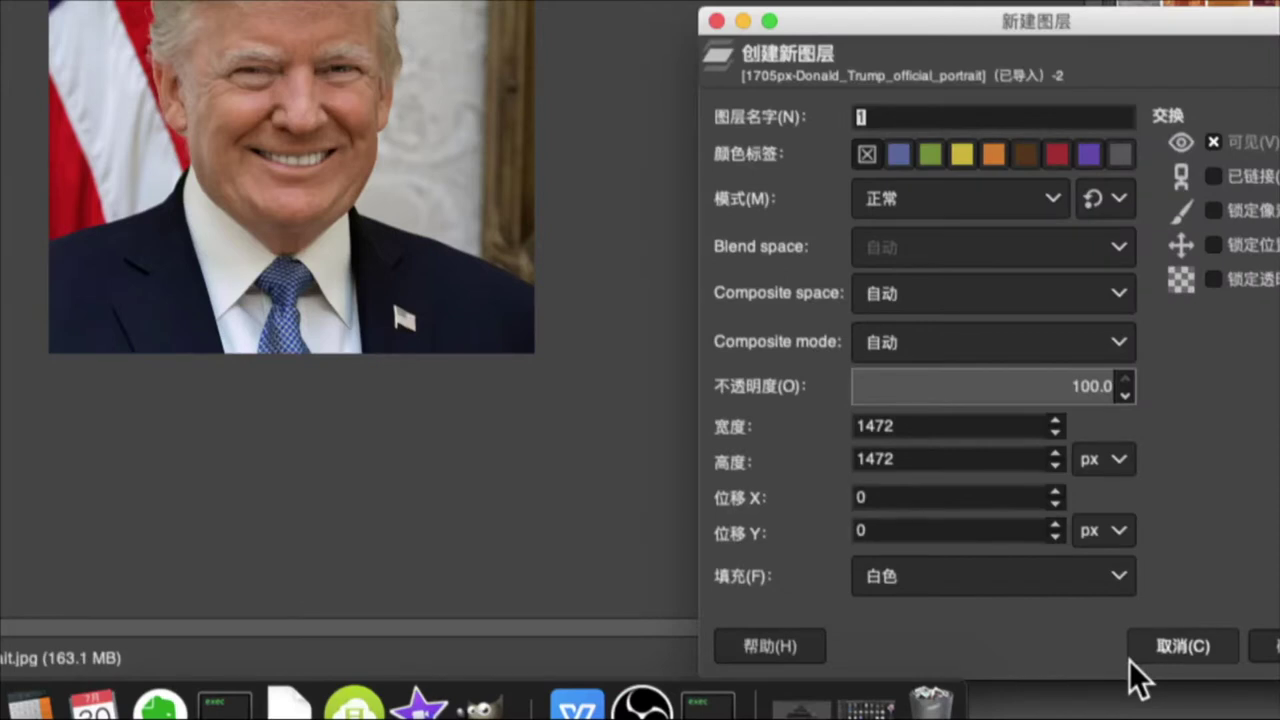
{"action": "left_click", "coordinate": [1039, 576]}
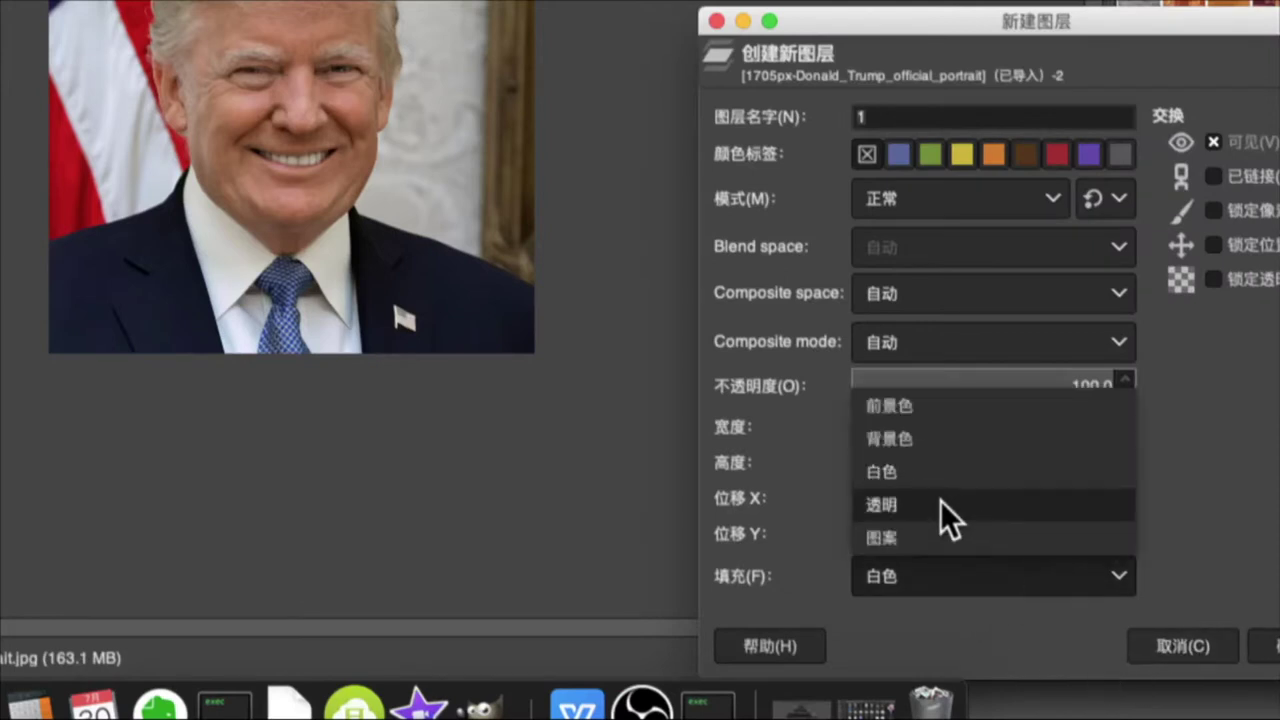
{"action": "left_click", "coordinate": [928, 471]}
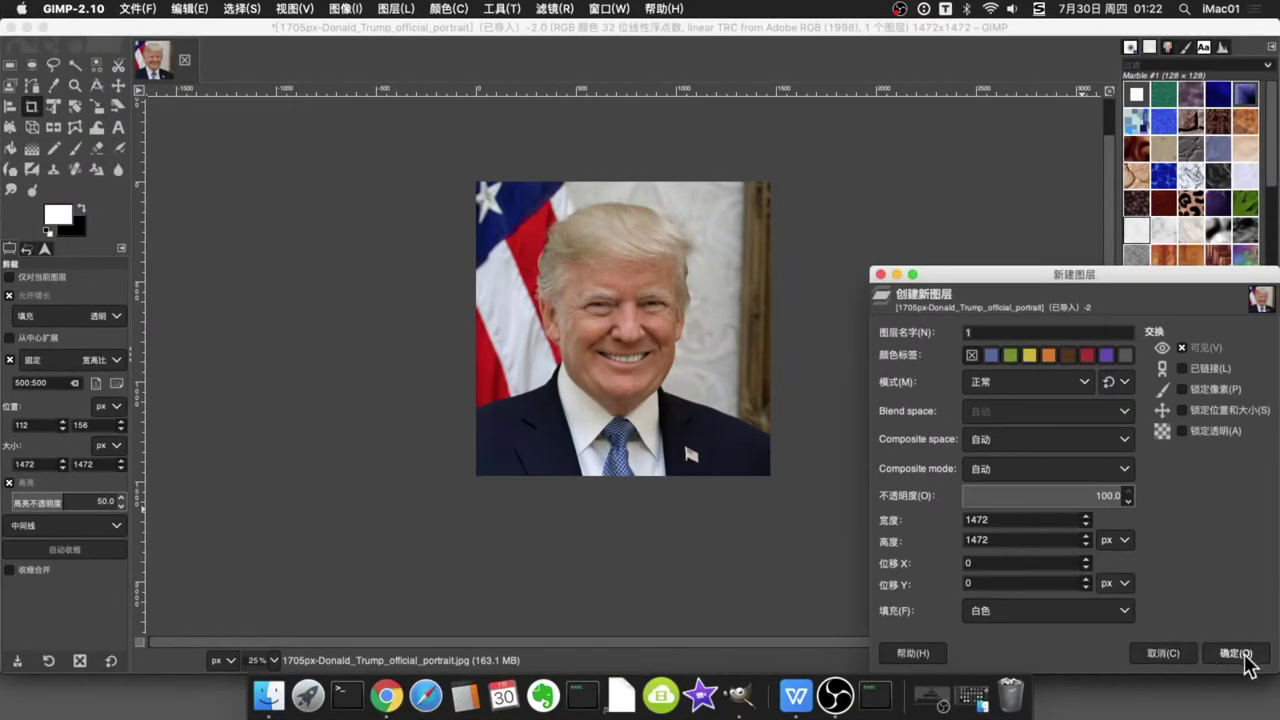
{"action": "left_click", "coordinate": [1244, 658]}
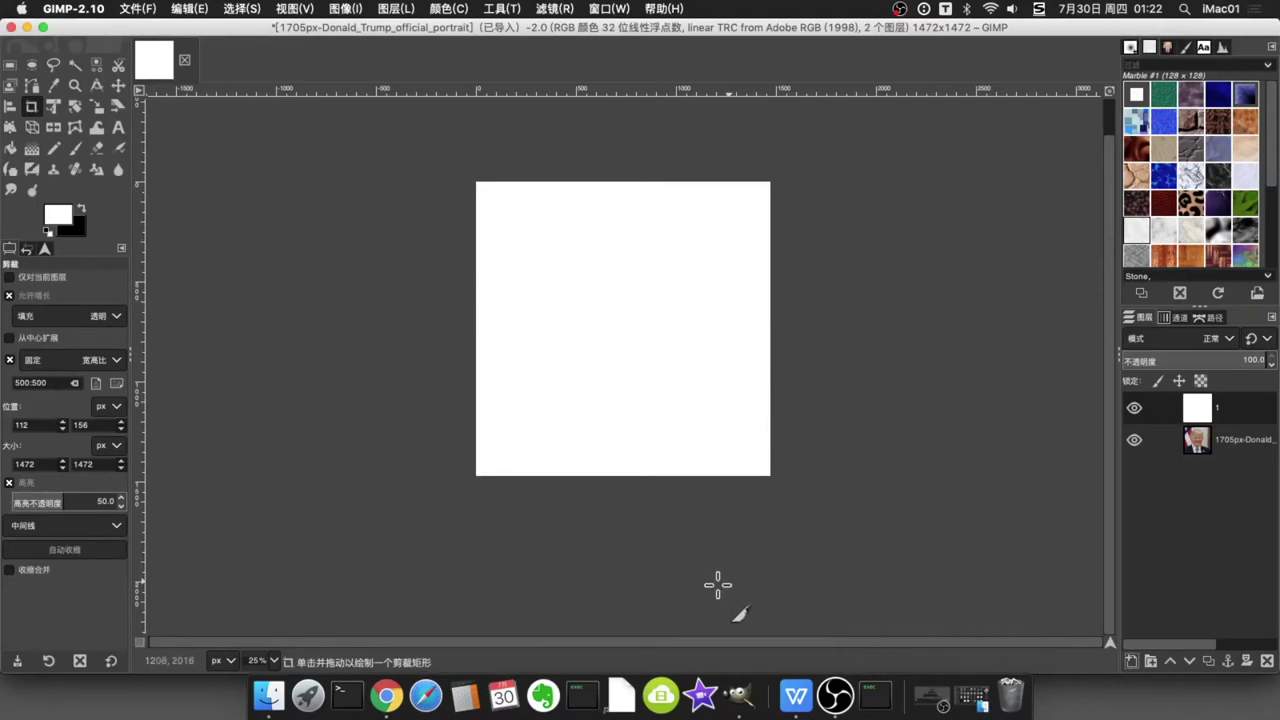
Step: Switch to the Google Docs document in Chrome and copy its entire Donald Trump biography text
{"action": "left_click", "coordinate": [387, 697]}
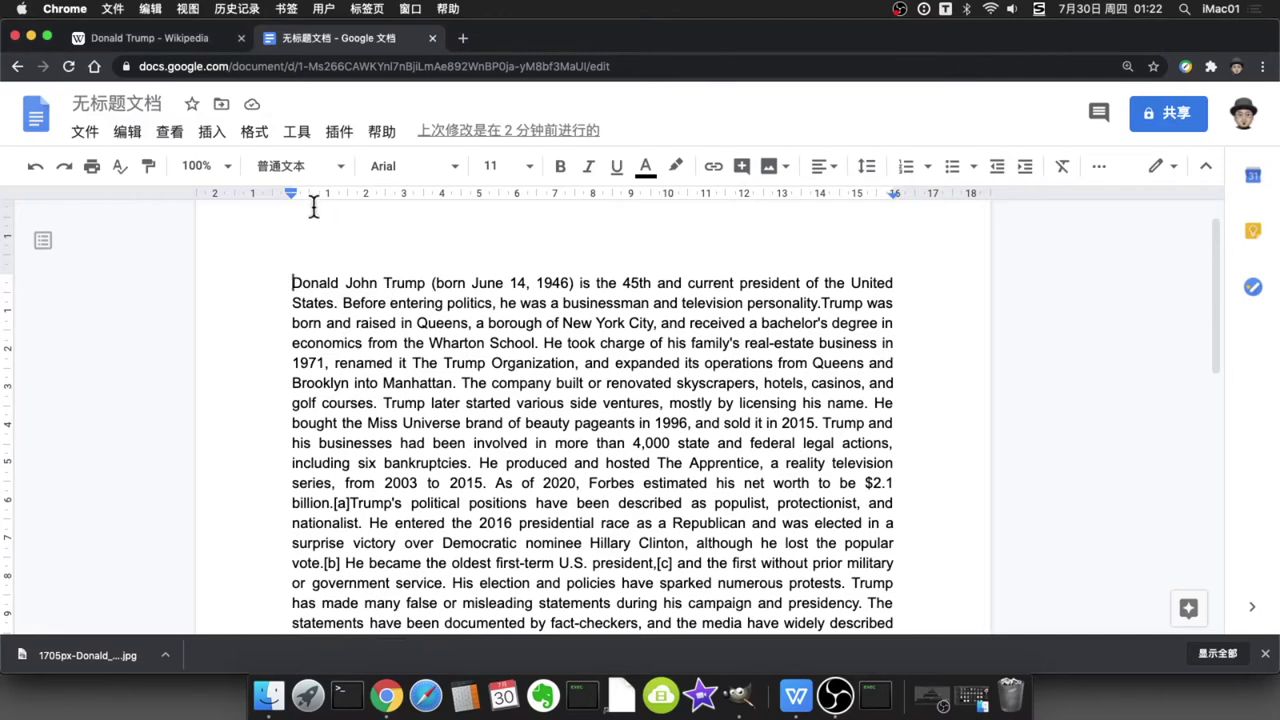
{"action": "left_click", "coordinate": [127, 132]}
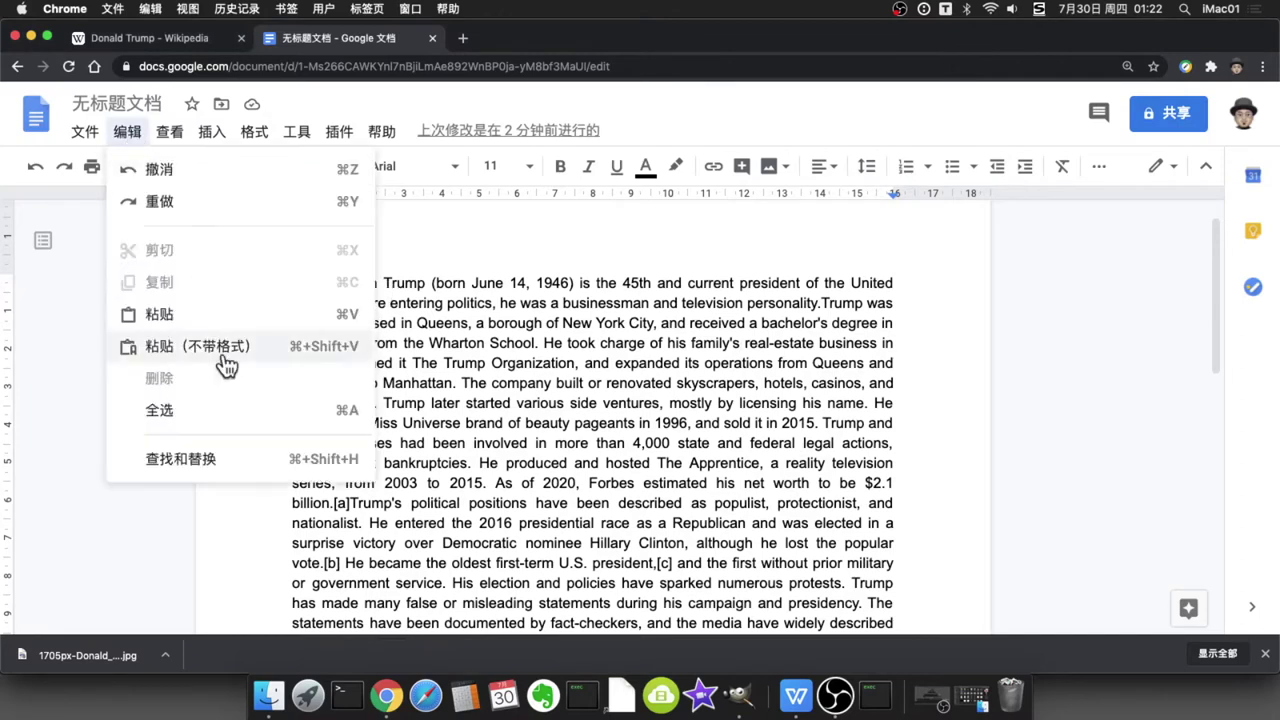
{"action": "left_click", "coordinate": [204, 412]}
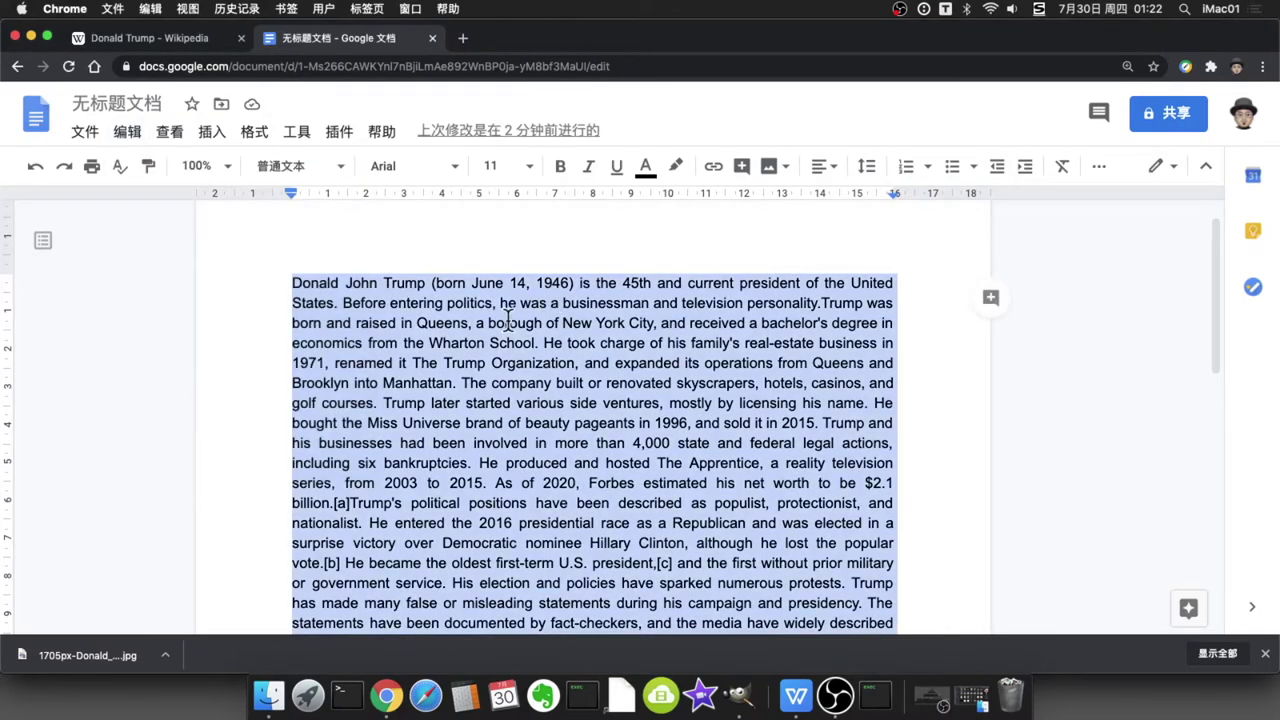
{"action": "left_click", "coordinate": [129, 136]}
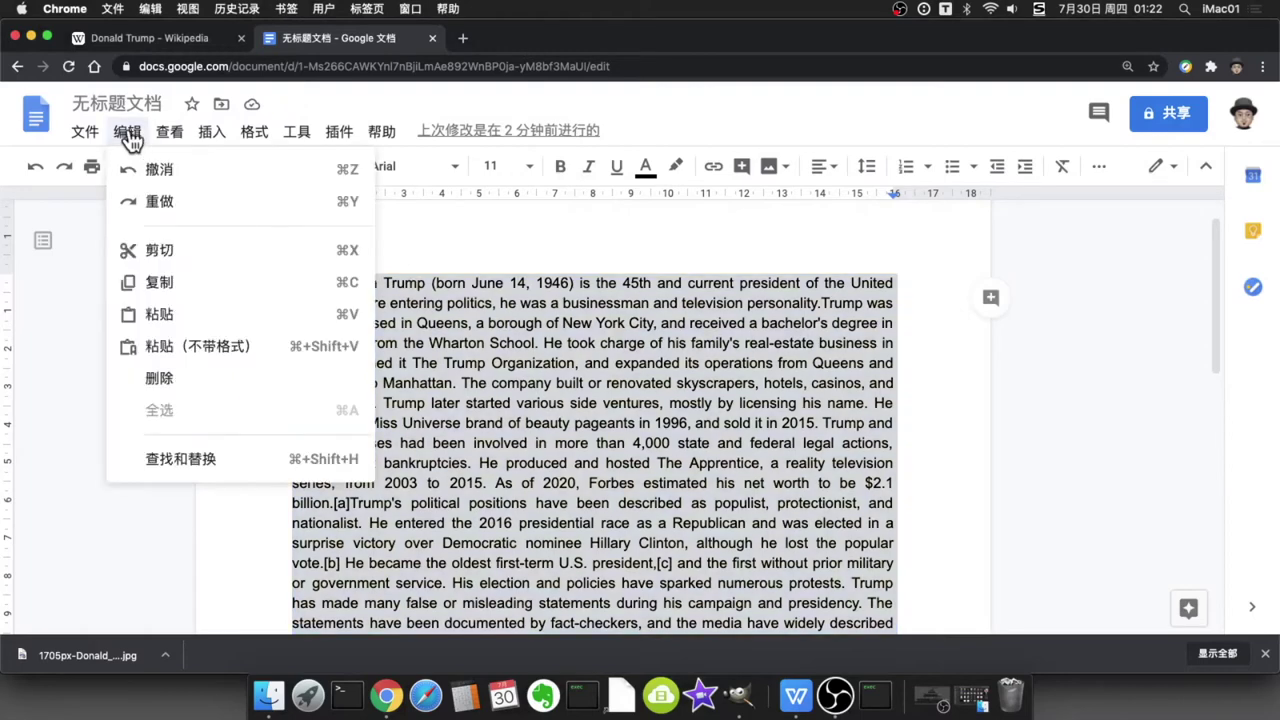
{"action": "left_click", "coordinate": [215, 285]}
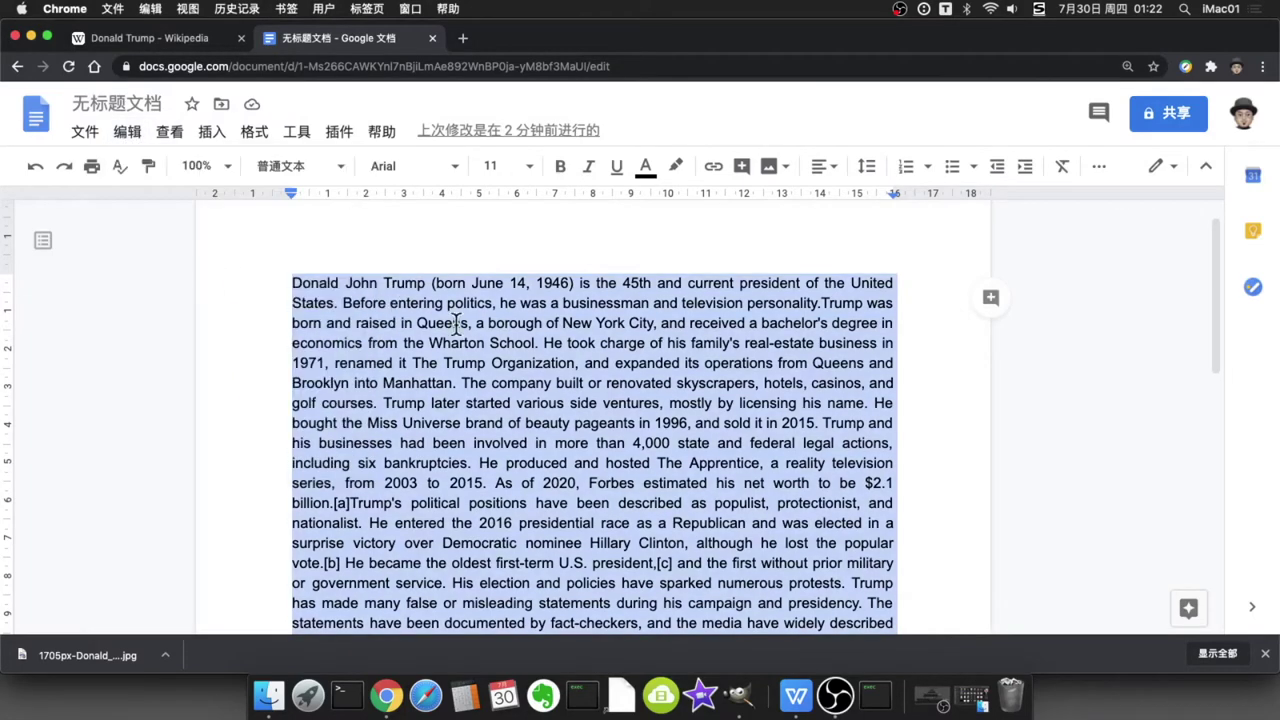
Step: Switch back to GIMP, activate the Text tool and make the text colour black by swapping foreground and background colours
{"action": "left_click", "coordinate": [739, 698]}
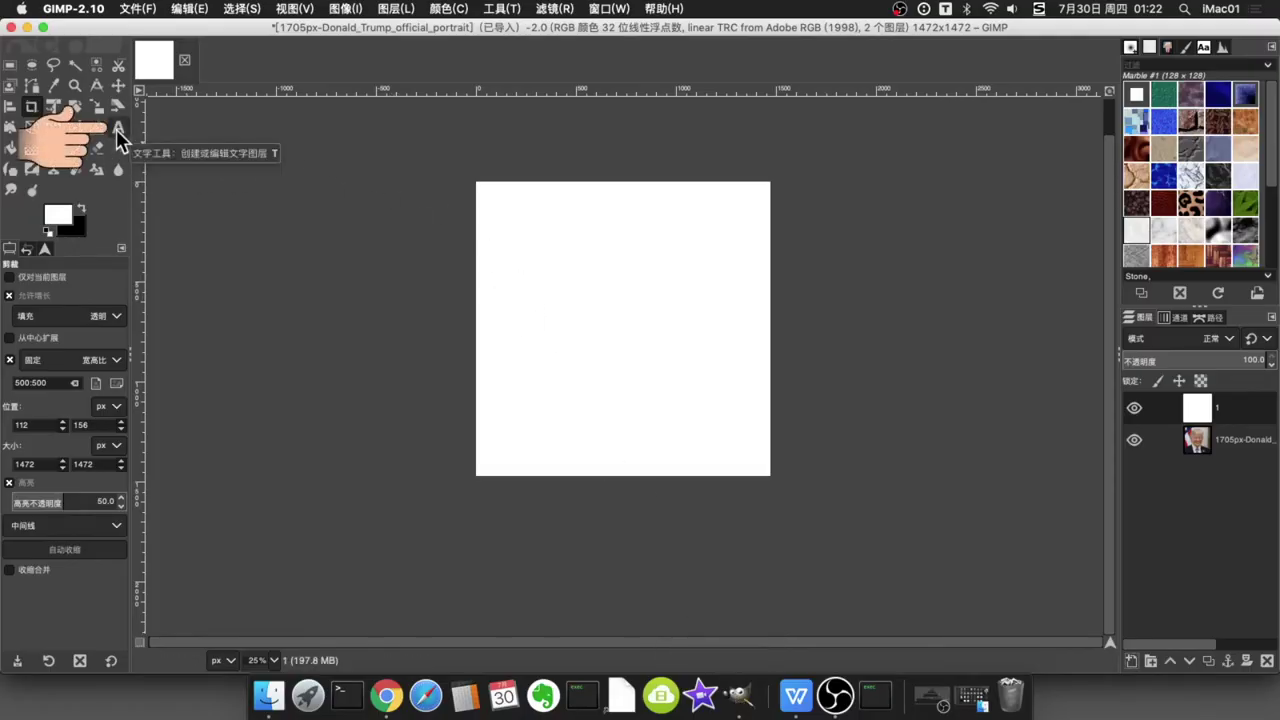
{"action": "left_click", "coordinate": [118, 131]}
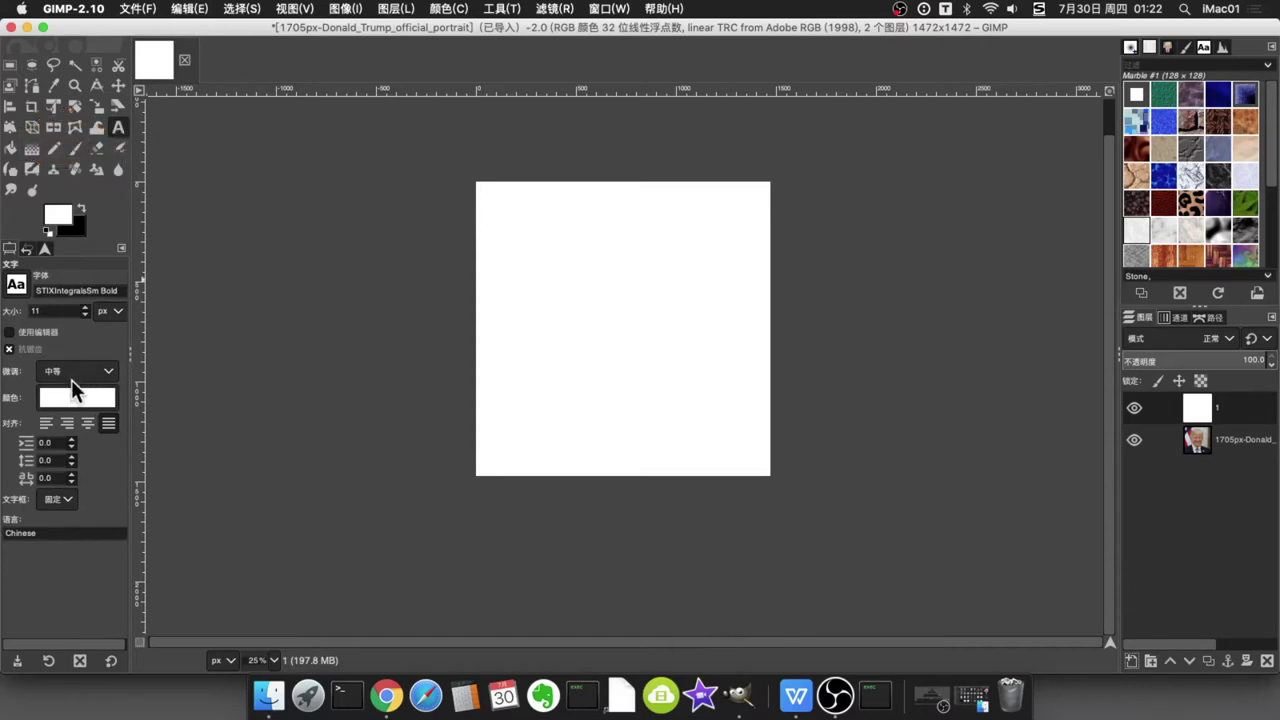
{"action": "left_click", "coordinate": [58, 311]}
{"action": "left_click", "coordinate": [83, 400]}
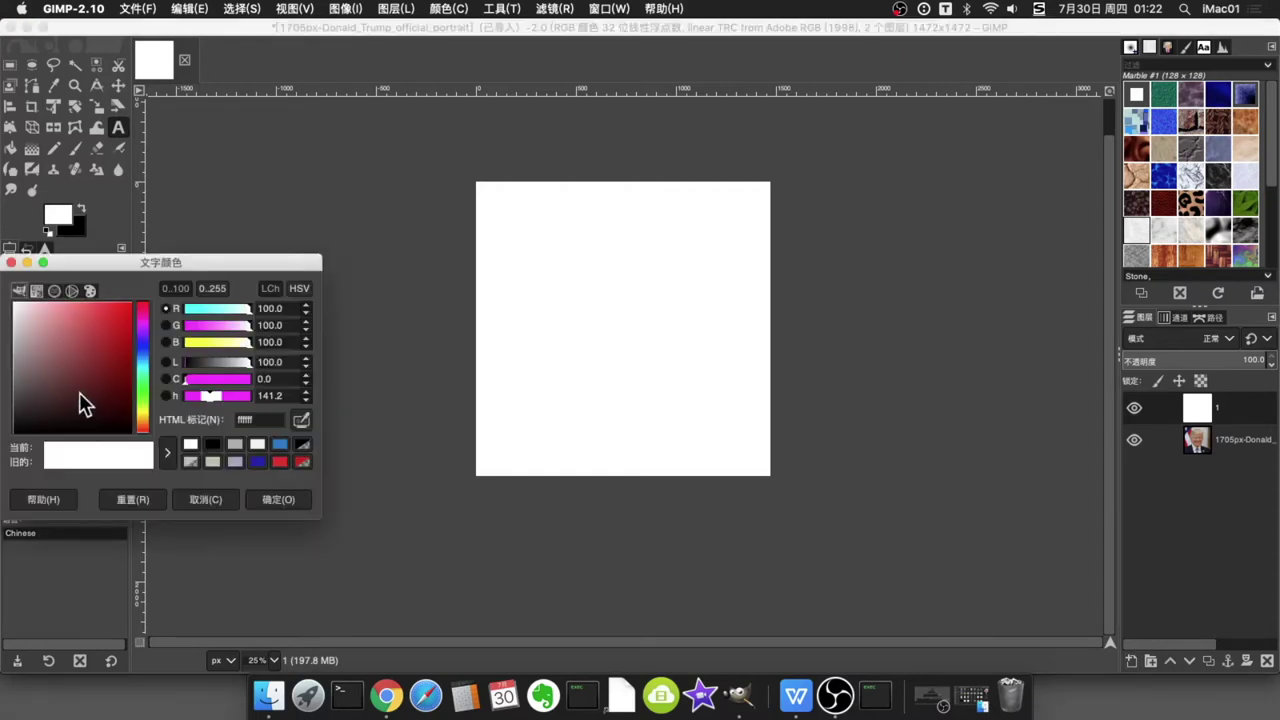
{"action": "key", "text": "Escape"}
{"action": "left_click", "coordinate": [82, 210]}
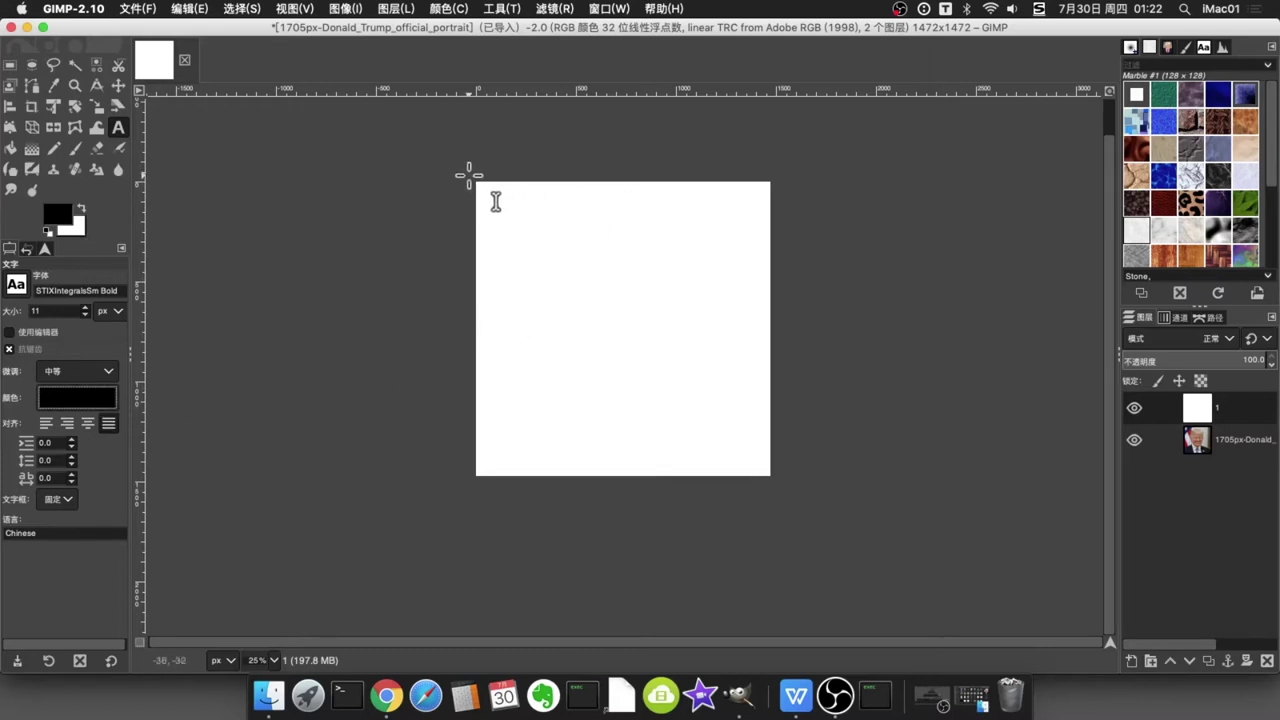
Step: Draw a text box slightly larger than the whole canvas and paste the copied biography text into it
{"action": "left_click_drag", "start_coordinate": [469, 175], "coordinate": [778, 492]}
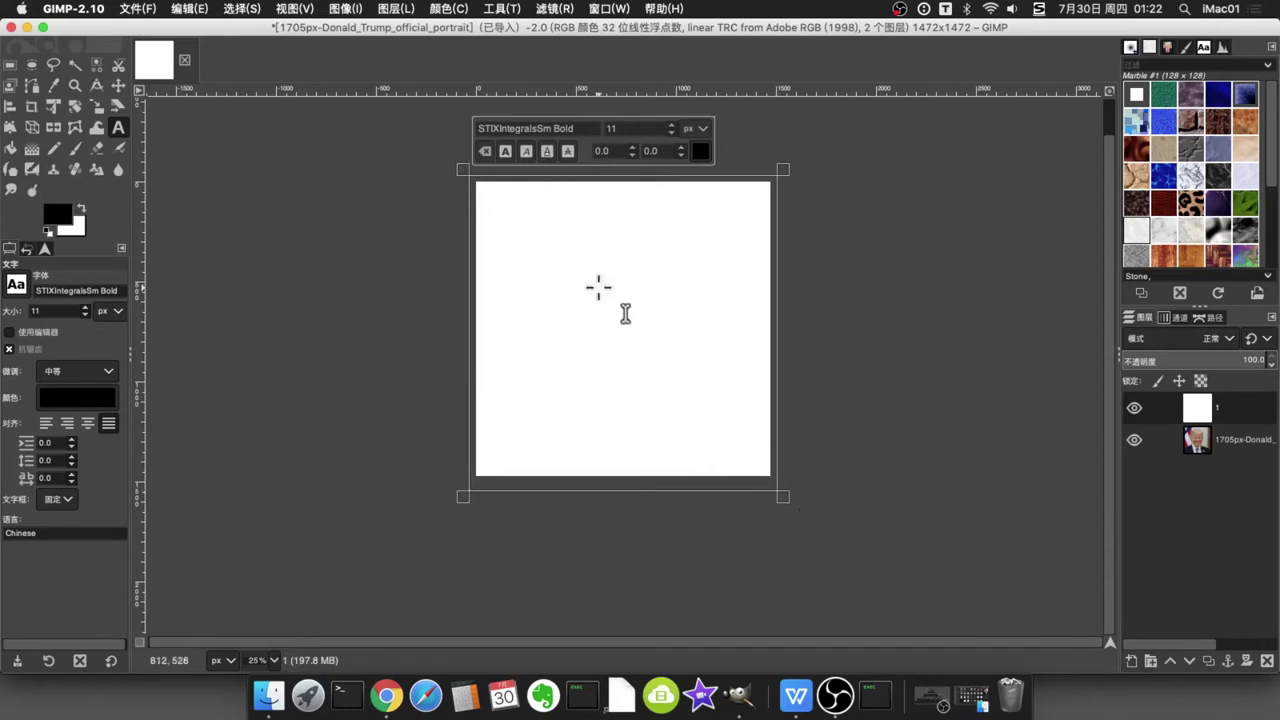
{"action": "key", "text": "super+v"}
{"action": "right_click", "coordinate": [575, 253]}
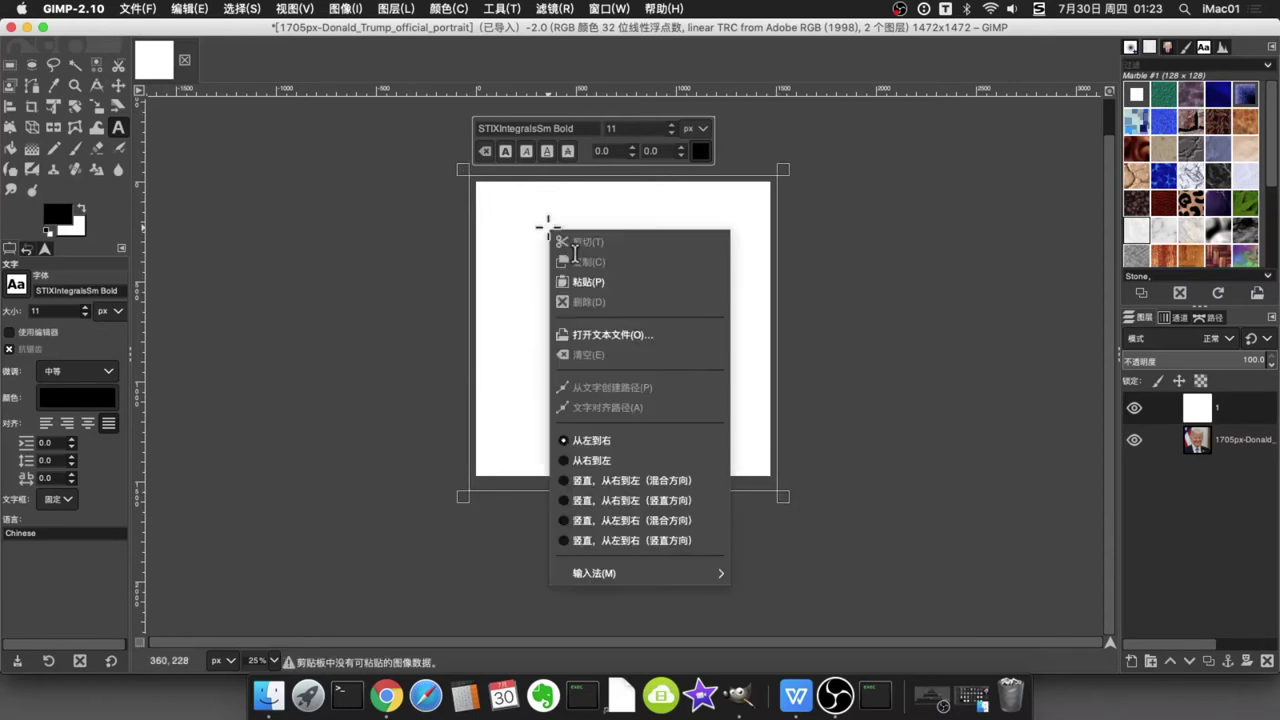
{"action": "left_click", "coordinate": [616, 288]}
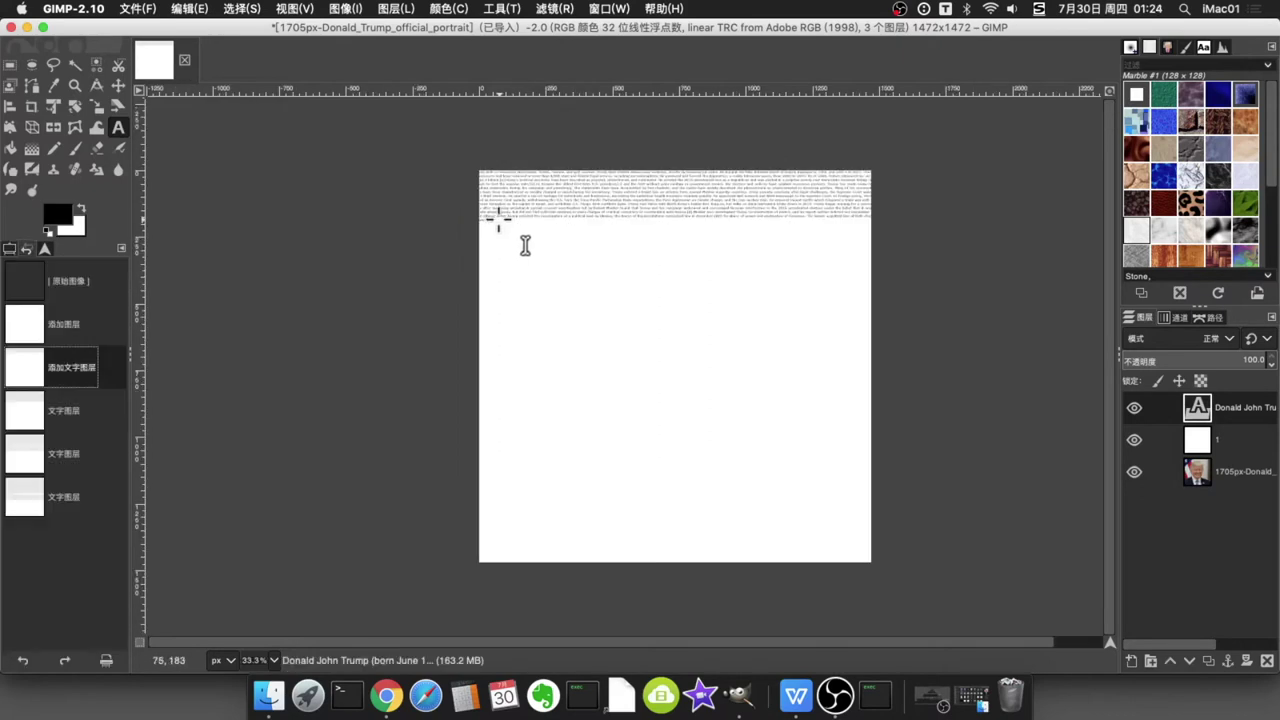
Step: Append repeated copies of the biography text to the end of the text block until they fill the canvas
{"action": "left_click", "coordinate": [550, 250]}
{"action": "right_click", "coordinate": [524, 224]}
{"action": "left_click", "coordinate": [645, 281]}
{"action": "right_click", "coordinate": [597, 272]}
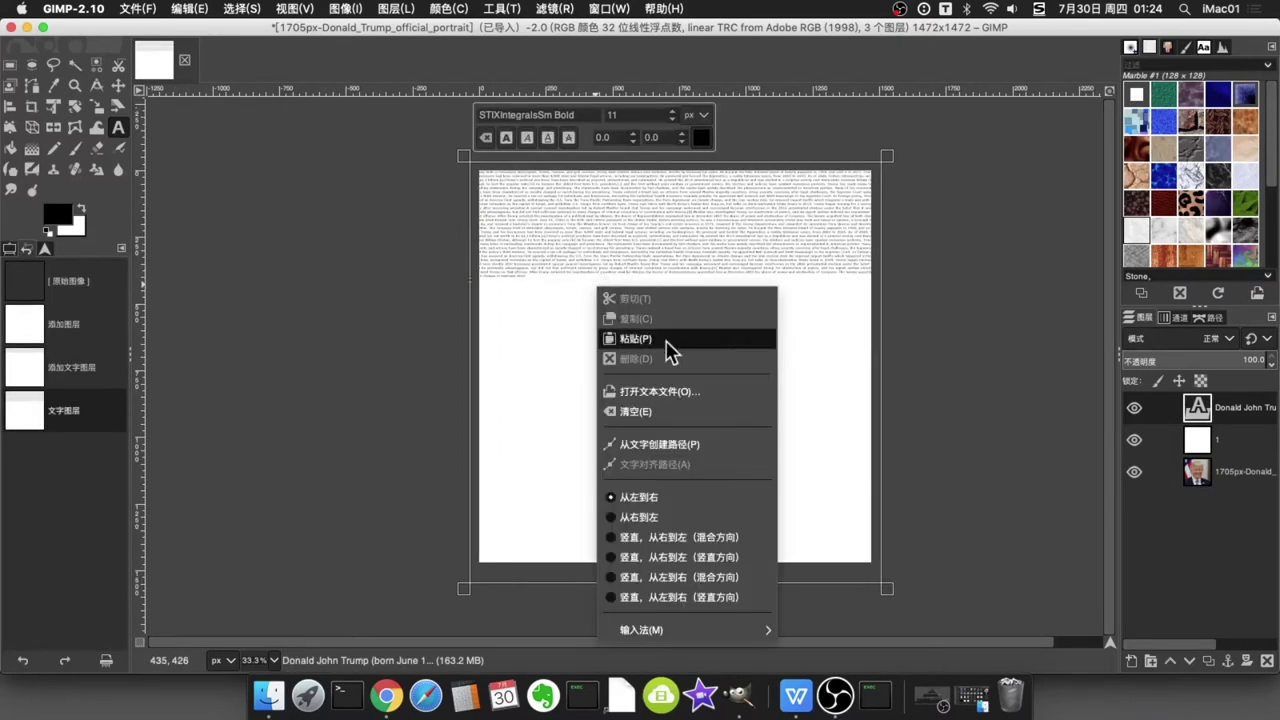
{"action": "left_click", "coordinate": [650, 336]}
{"action": "key", "text": "ctrl+z"}
{"action": "right_click", "coordinate": [505, 222]}
{"action": "left_click", "coordinate": [595, 272]}
{"action": "right_click", "coordinate": [540, 280]}
{"action": "left_click", "coordinate": [626, 343]}
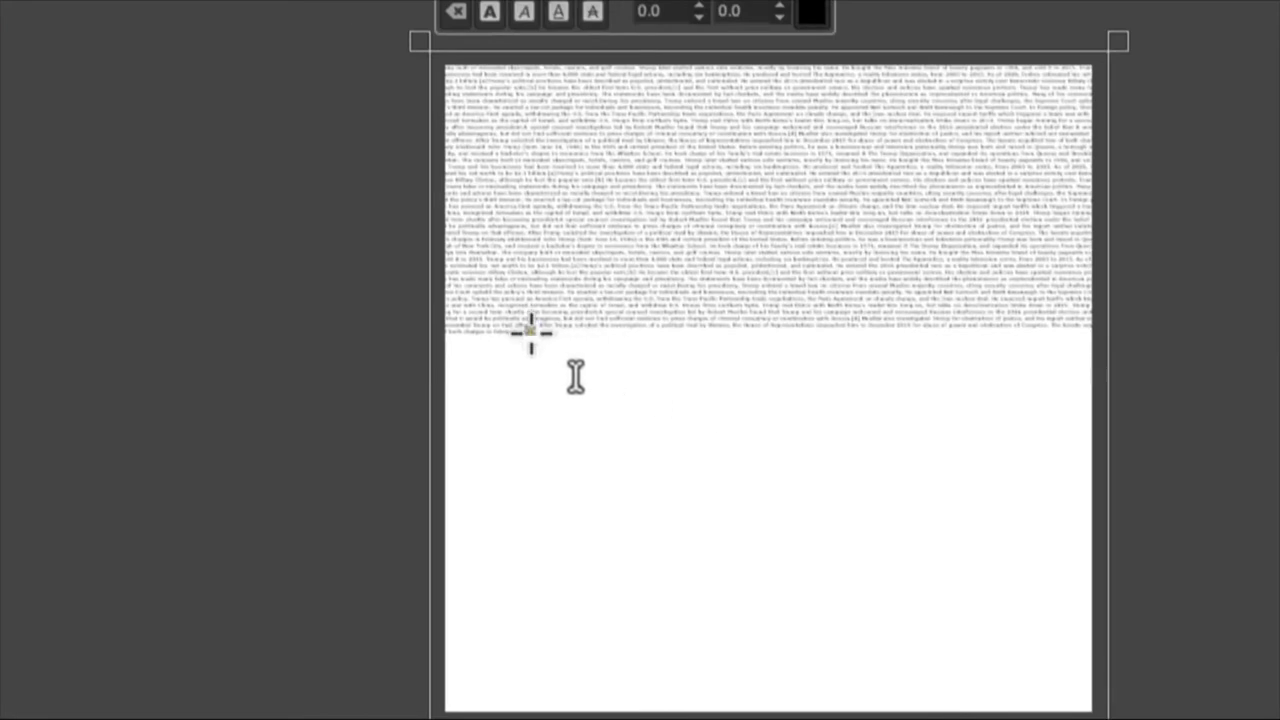
{"action": "right_click", "coordinate": [527, 331]}
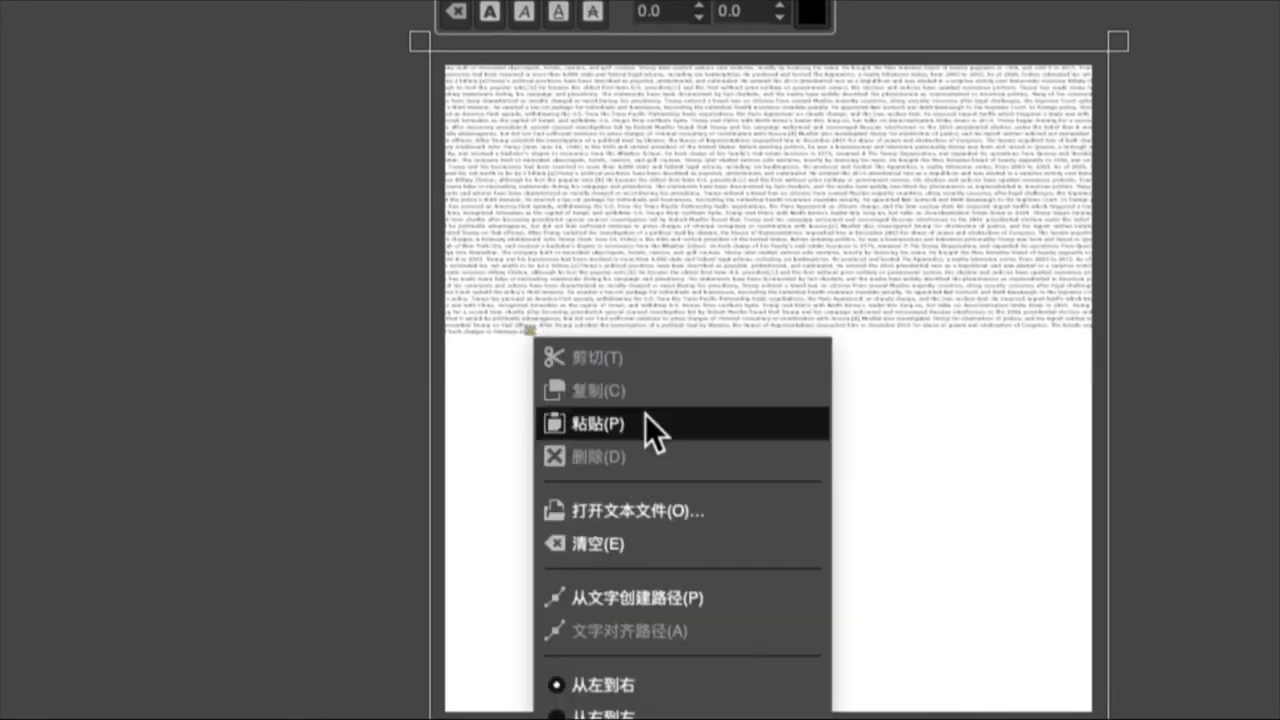
{"action": "left_click", "coordinate": [604, 391]}
{"action": "right_click", "coordinate": [560, 426]}
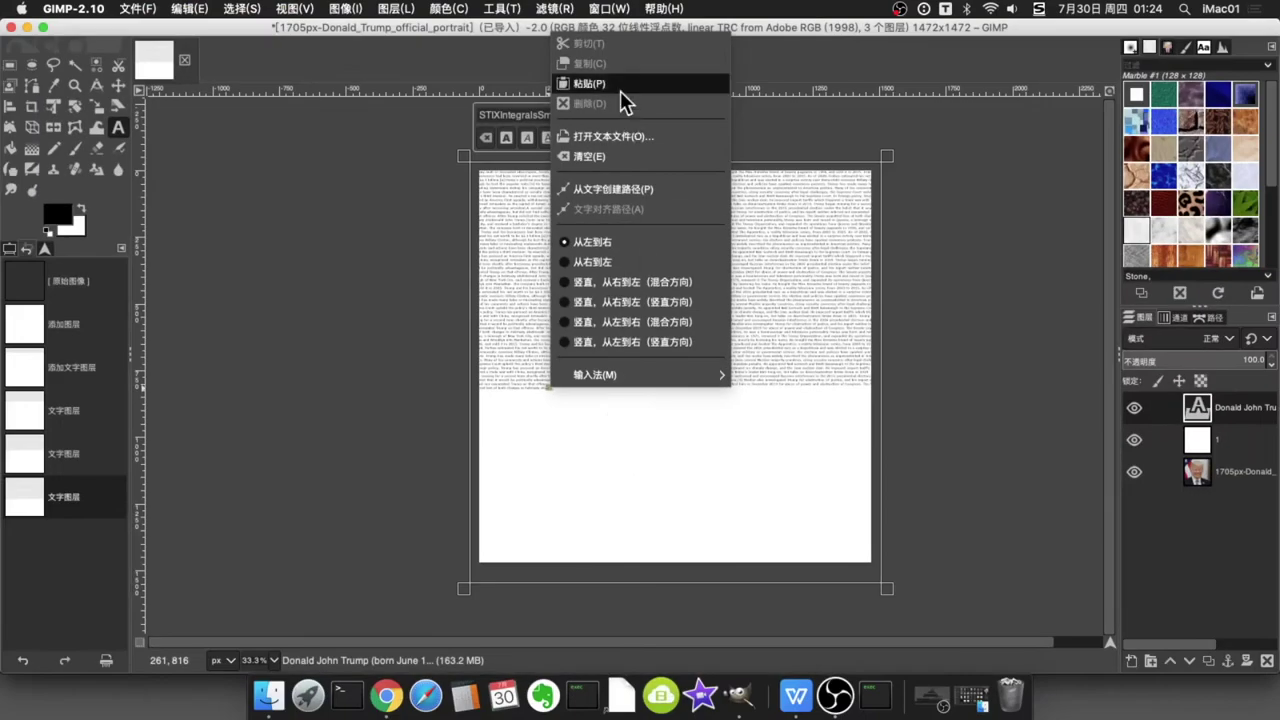
{"action": "left_click", "coordinate": [679, 0]}
{"action": "right_click", "coordinate": [568, 443]}
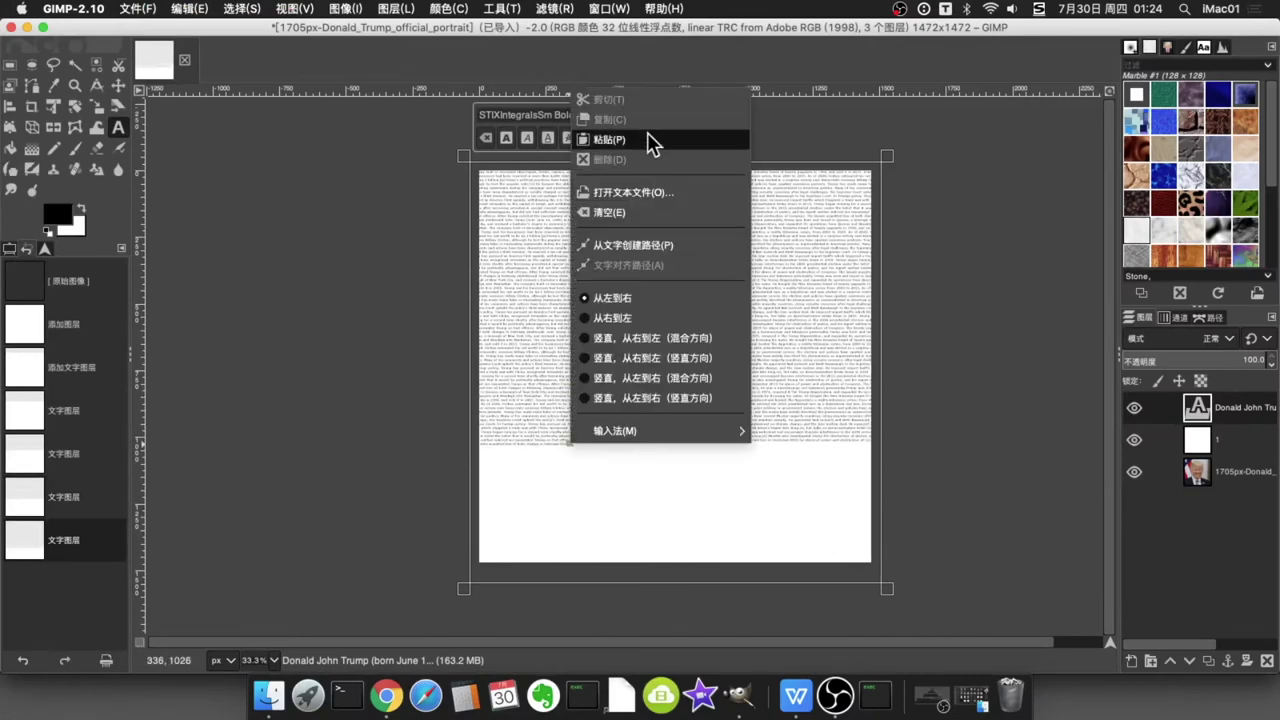
{"action": "left_click", "coordinate": [651, 136]}
{"action": "right_click", "coordinate": [566, 503]}
{"action": "left_click", "coordinate": [646, 205]}
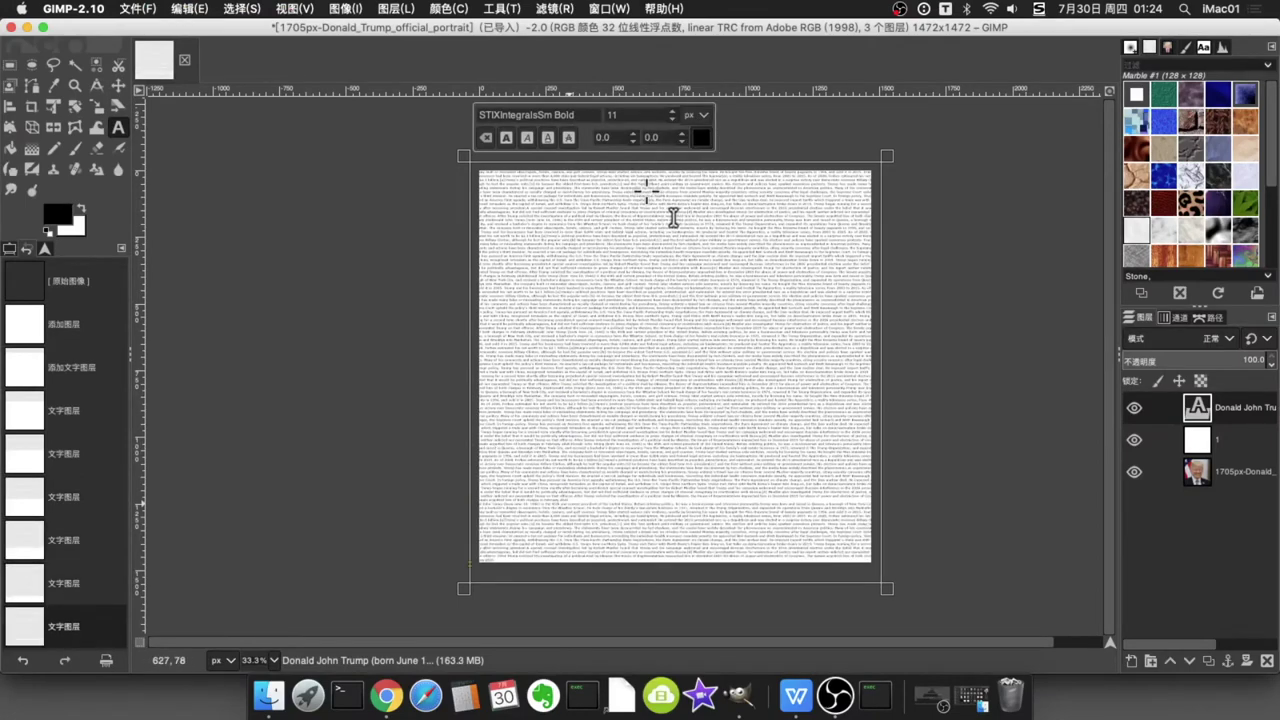
Step: Undo the last paste and append the biography text twice more so it runs past the canvas's lower edge
{"action": "key", "text": "super+z"}
{"action": "right_click", "coordinate": [566, 498]}
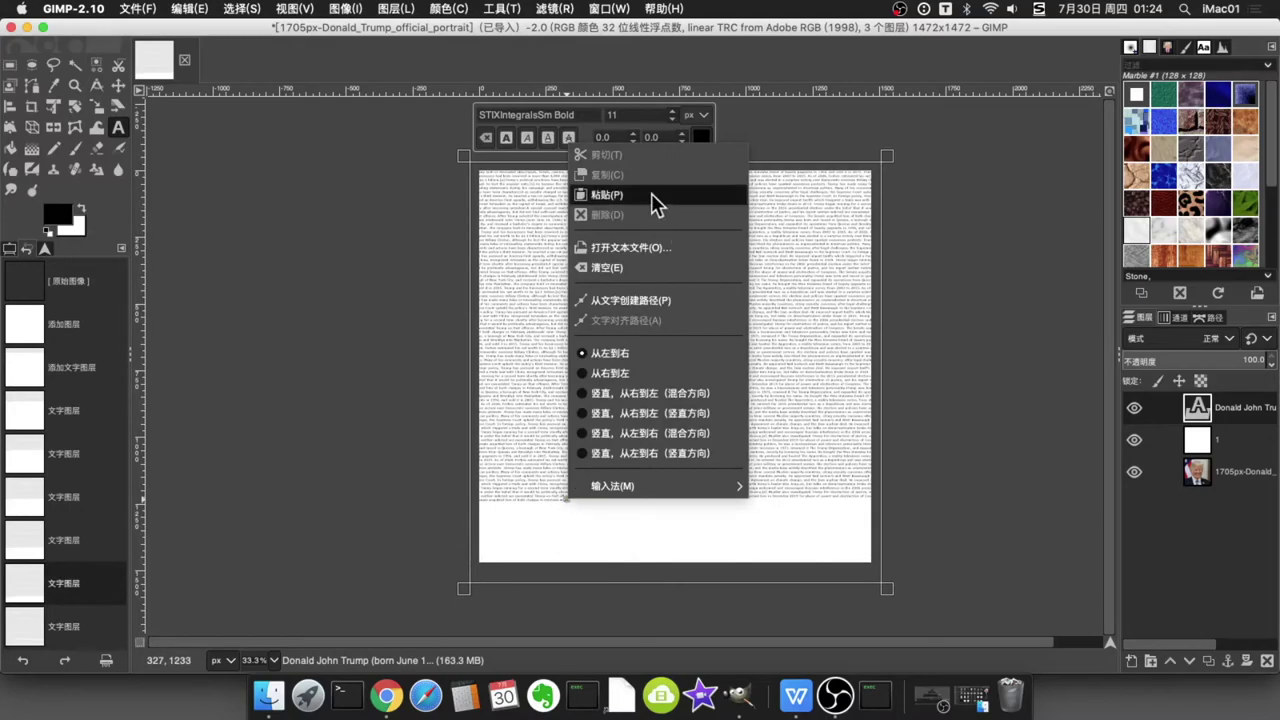
{"action": "left_click", "coordinate": [655, 202]}
{"action": "right_click", "coordinate": [566, 551]}
{"action": "left_click", "coordinate": [694, 240]}
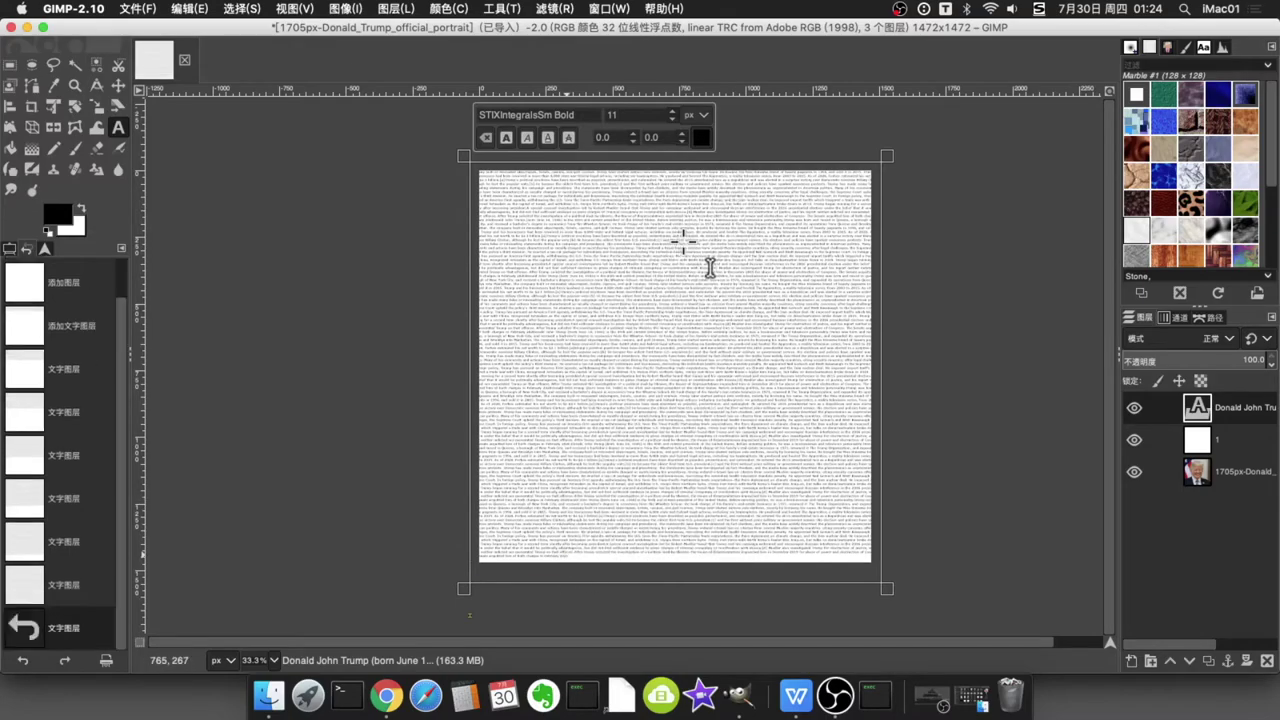
{"action": "scroll", "coordinate": [614, 363], "scroll_direction": "up", "scroll_amount": 5}
{"action": "scroll", "coordinate": [630, 370], "scroll_direction": "down", "scroll_amount": 5}
{"action": "scroll", "coordinate": [630, 365], "scroll_direction": "up", "scroll_amount": 5}
{"action": "scroll", "coordinate": [629, 363], "scroll_direction": "down", "scroll_amount": 6}
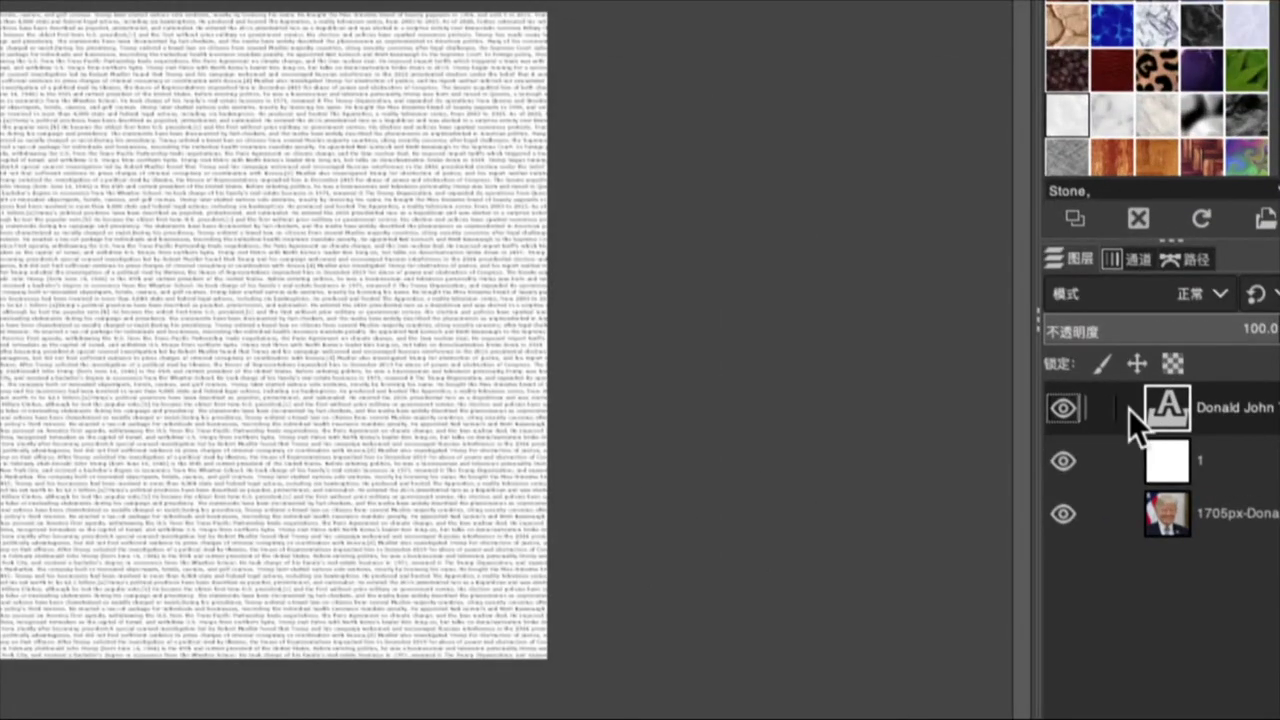
Step: Merge the biography text layer down into the white layer 1
{"action": "right_click", "coordinate": [1129, 409]}
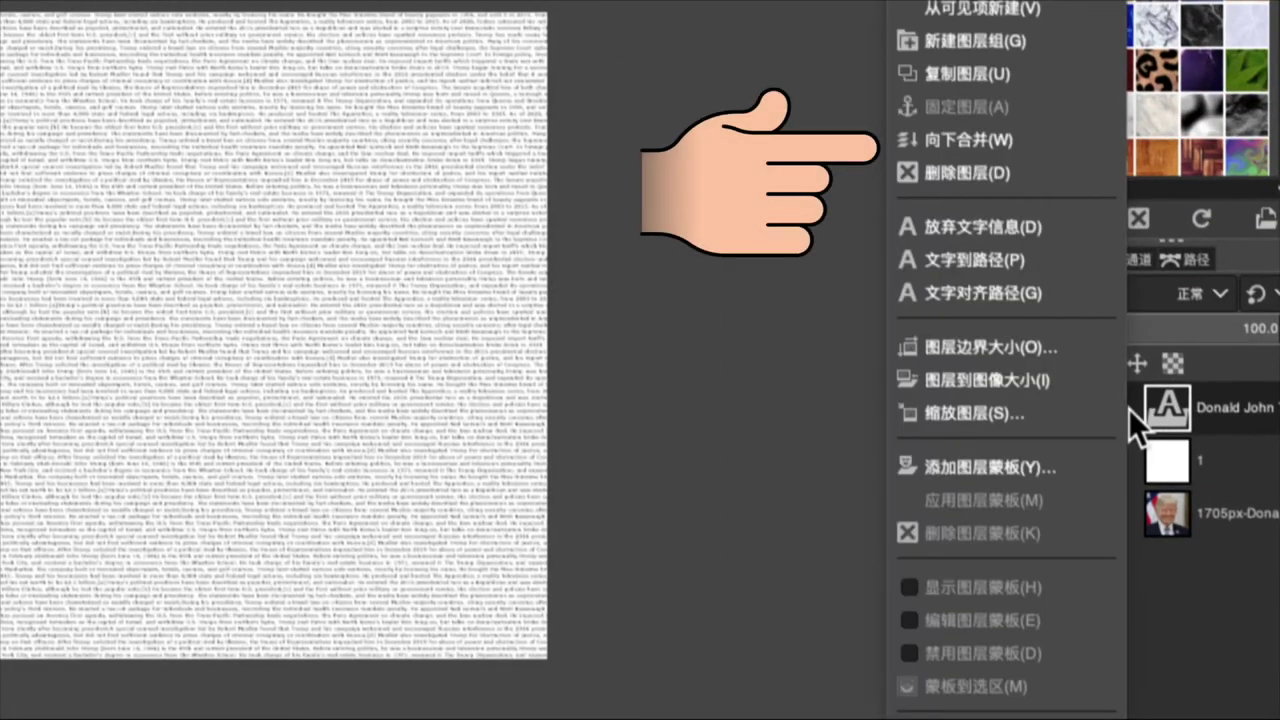
{"action": "left_click", "coordinate": [1010, 143]}
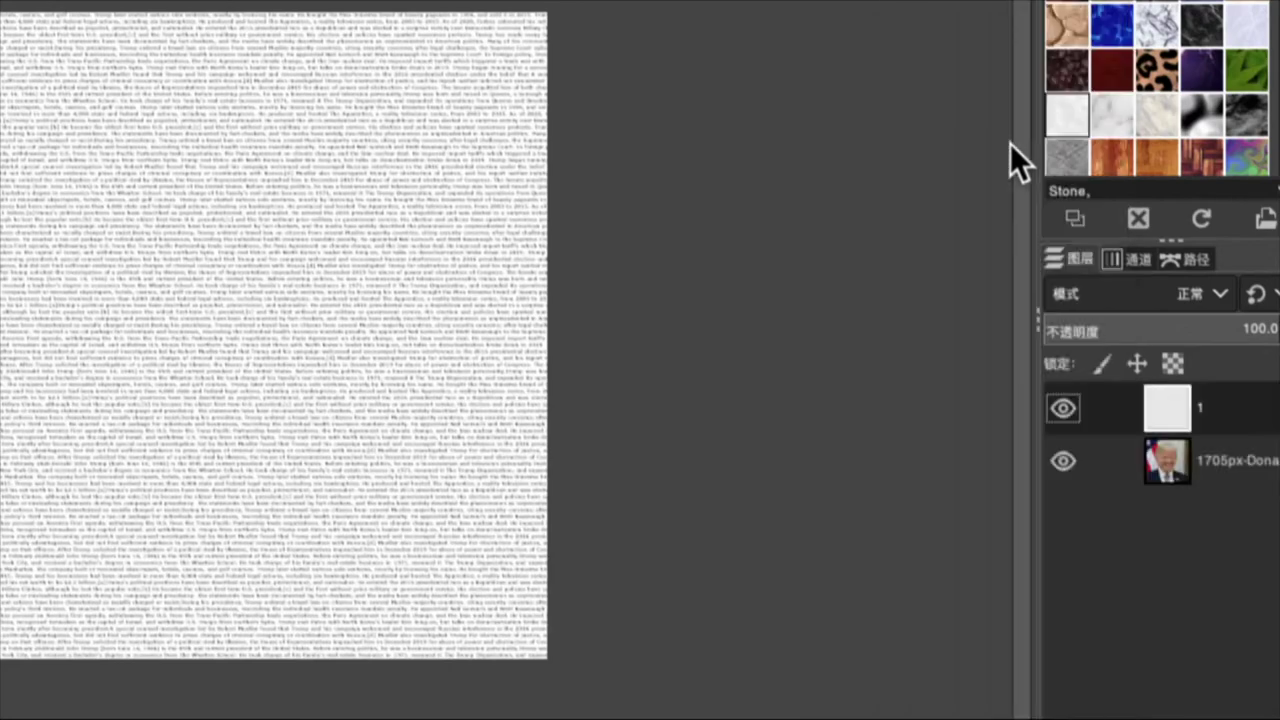
{"action": "left_click", "coordinate": [1172, 363]}
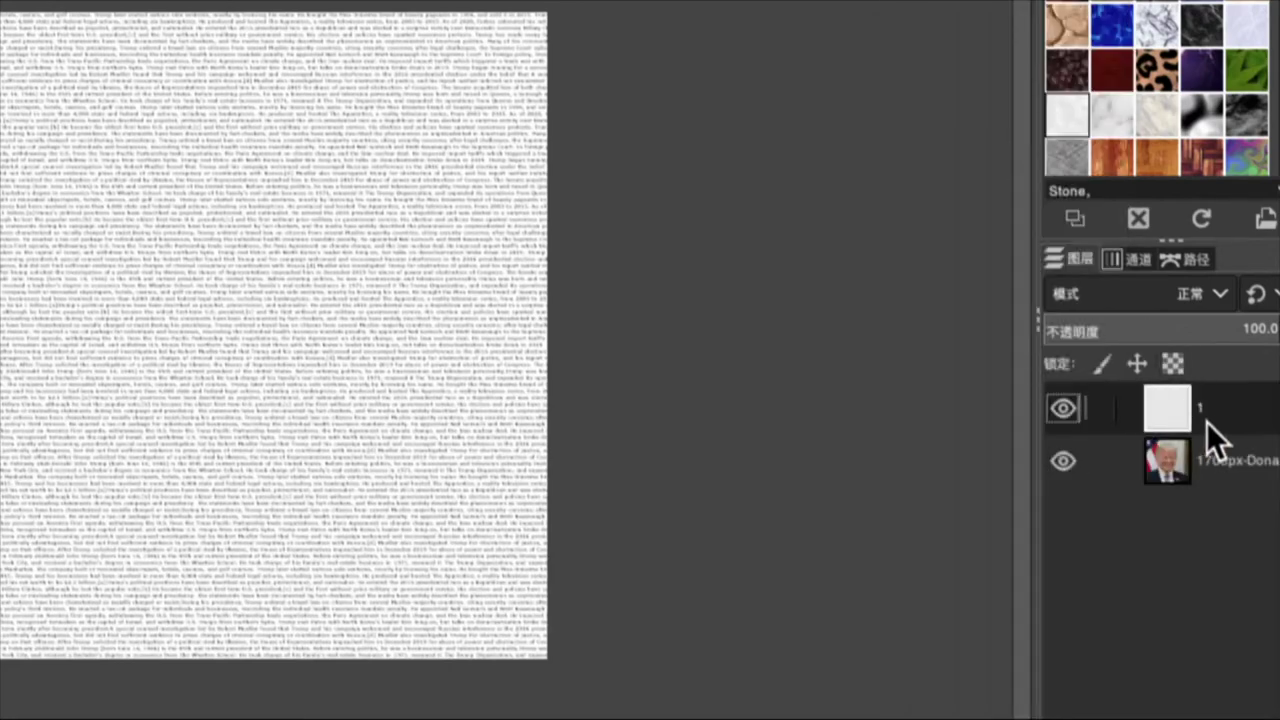
Step: Try the Screen (滤色) blend mode on the merged text layer 1 and undo it
{"action": "left_click", "coordinate": [1196, 297]}
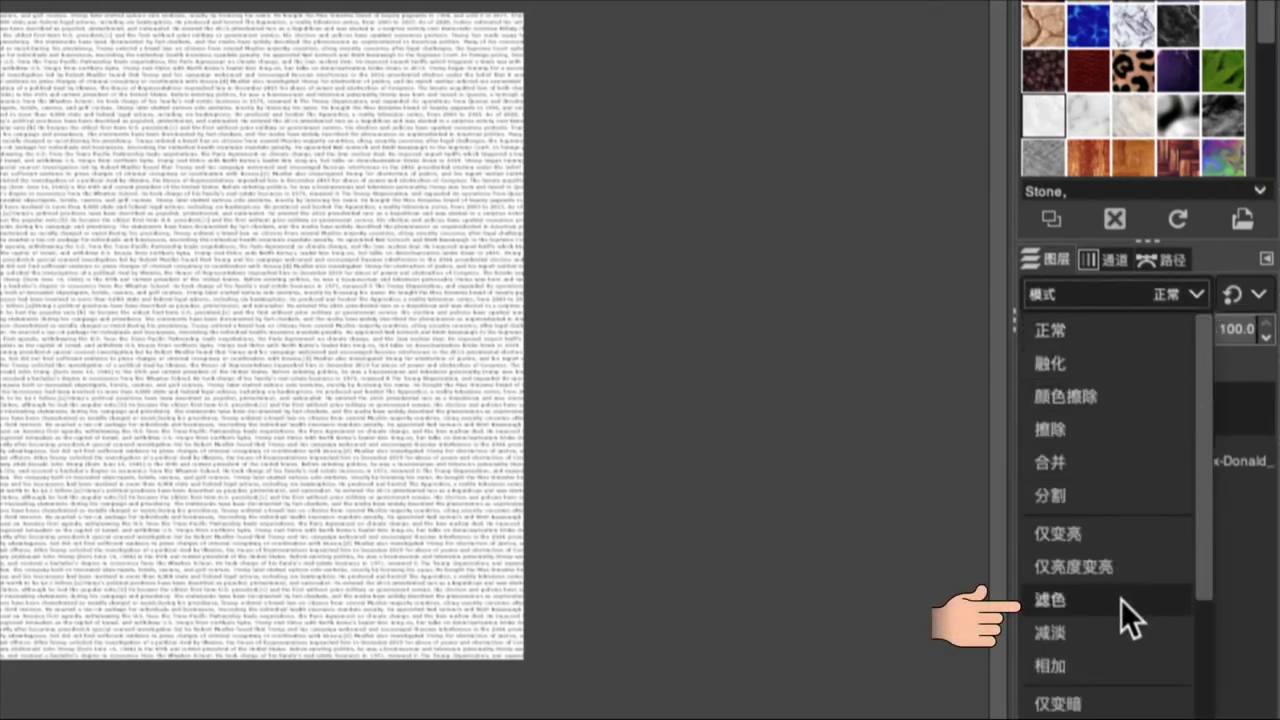
{"action": "scroll", "coordinate": [1121, 599], "scroll_direction": "down", "scroll_amount": 3}
{"action": "scroll", "coordinate": [1121, 599], "scroll_direction": "up", "scroll_amount": 4}
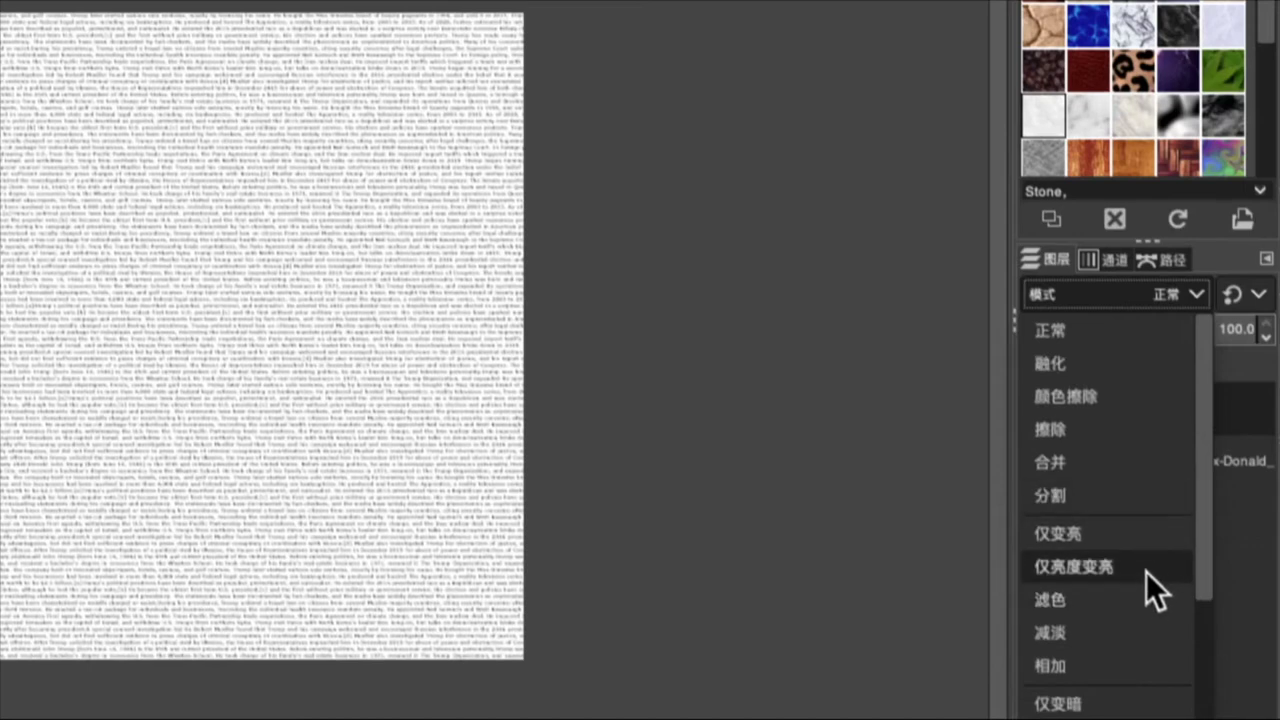
{"action": "left_click", "coordinate": [1055, 598]}
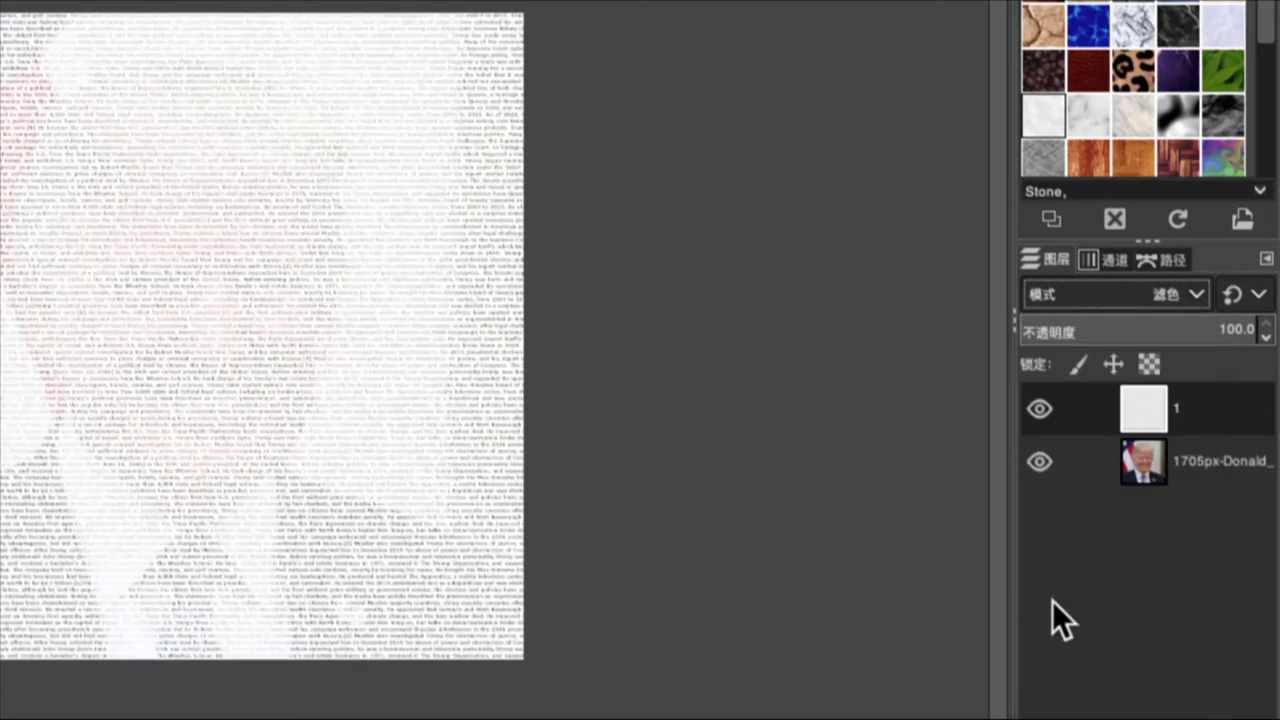
{"action": "key", "text": "ctrl+z"}
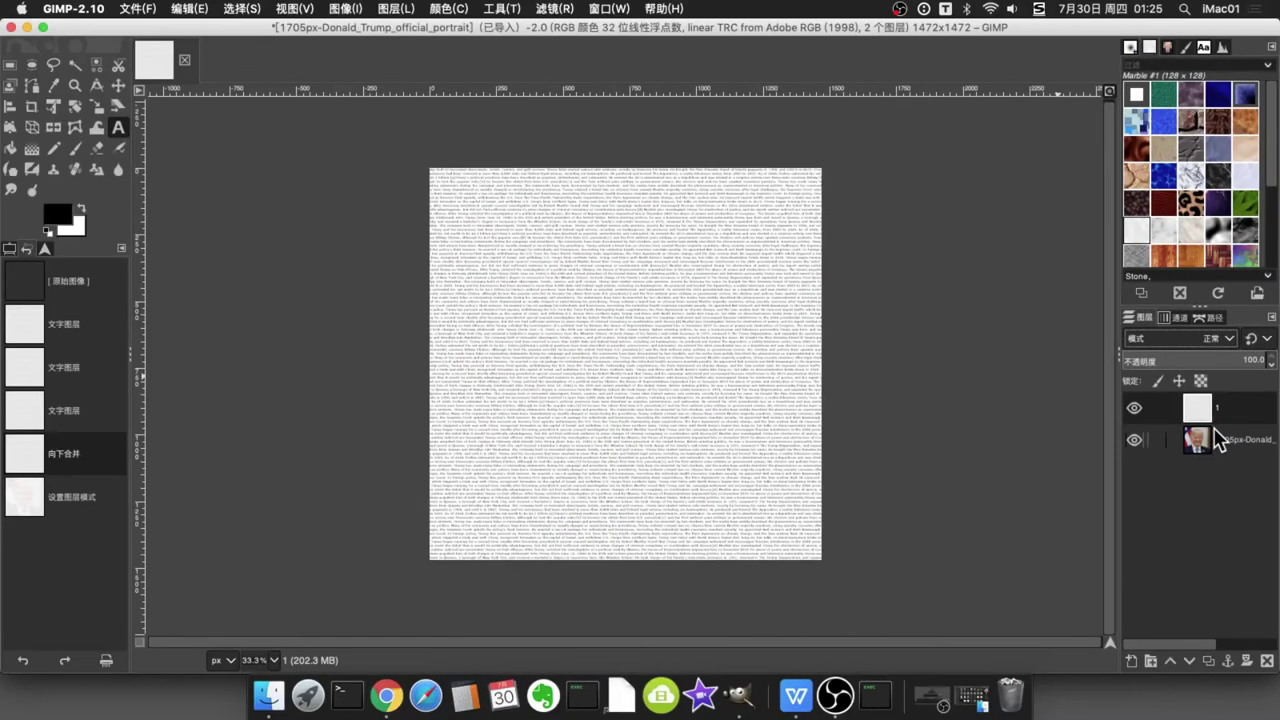
Step: Select the portrait layer and hide the text layer 1 above it
{"action": "left_click", "coordinate": [1227, 440]}
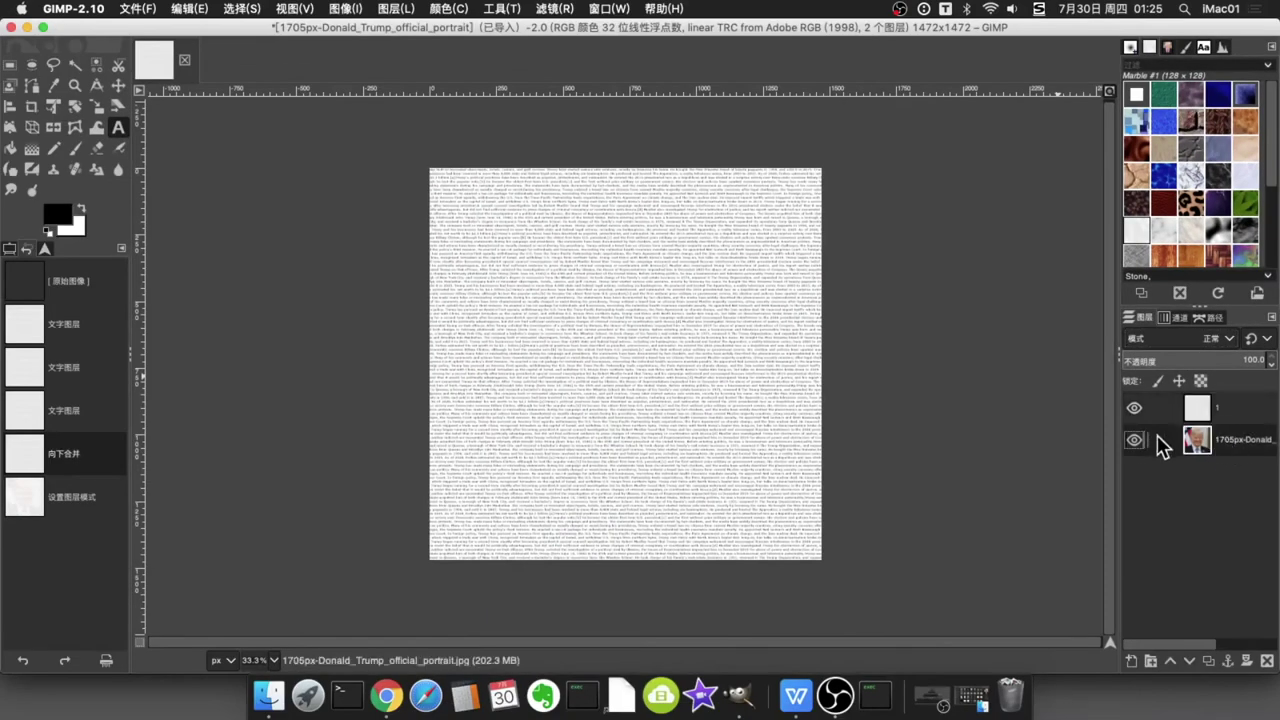
{"action": "left_click", "coordinate": [1134, 408]}
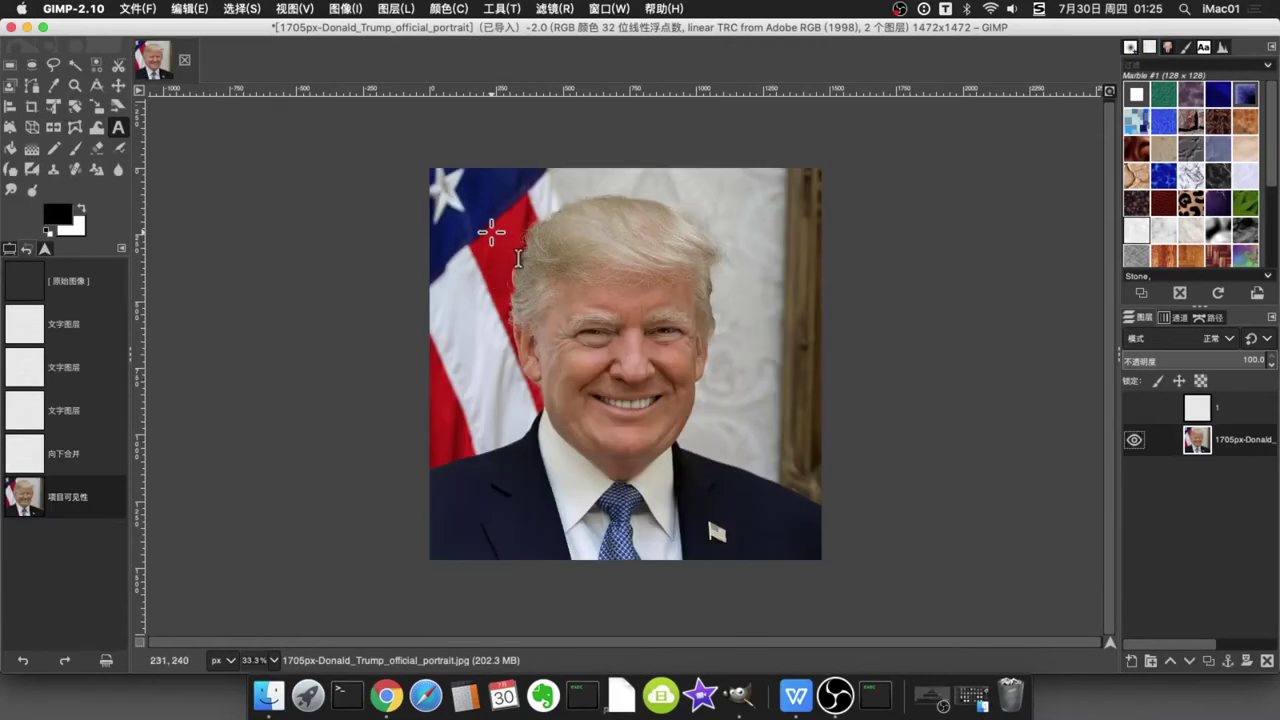
{"action": "scroll", "coordinate": [548, 408], "scroll_direction": "up", "scroll_amount": 1}
{"action": "scroll", "coordinate": [548, 408], "scroll_direction": "down", "scroll_amount": 1}
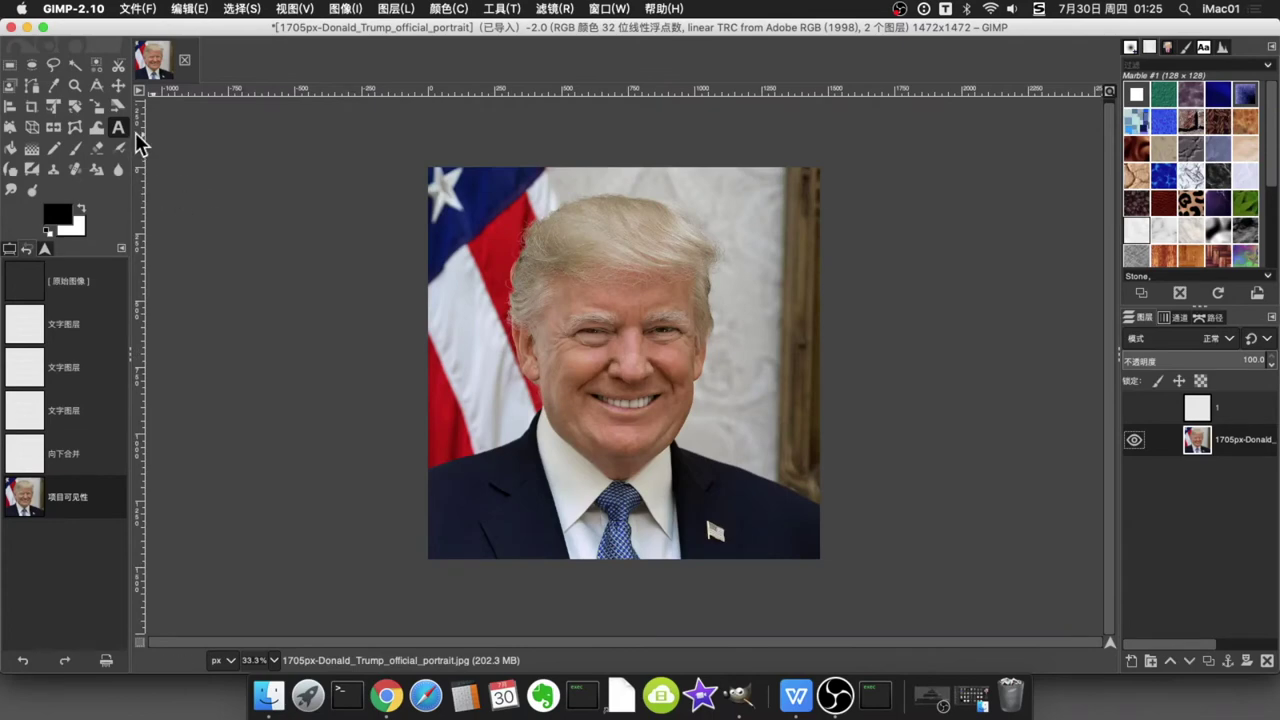
Step: Delete the flag's white stripe from the portrait layer using Fuzzy Select at a threshold of 41.3
{"action": "left_click", "coordinate": [78, 68]}
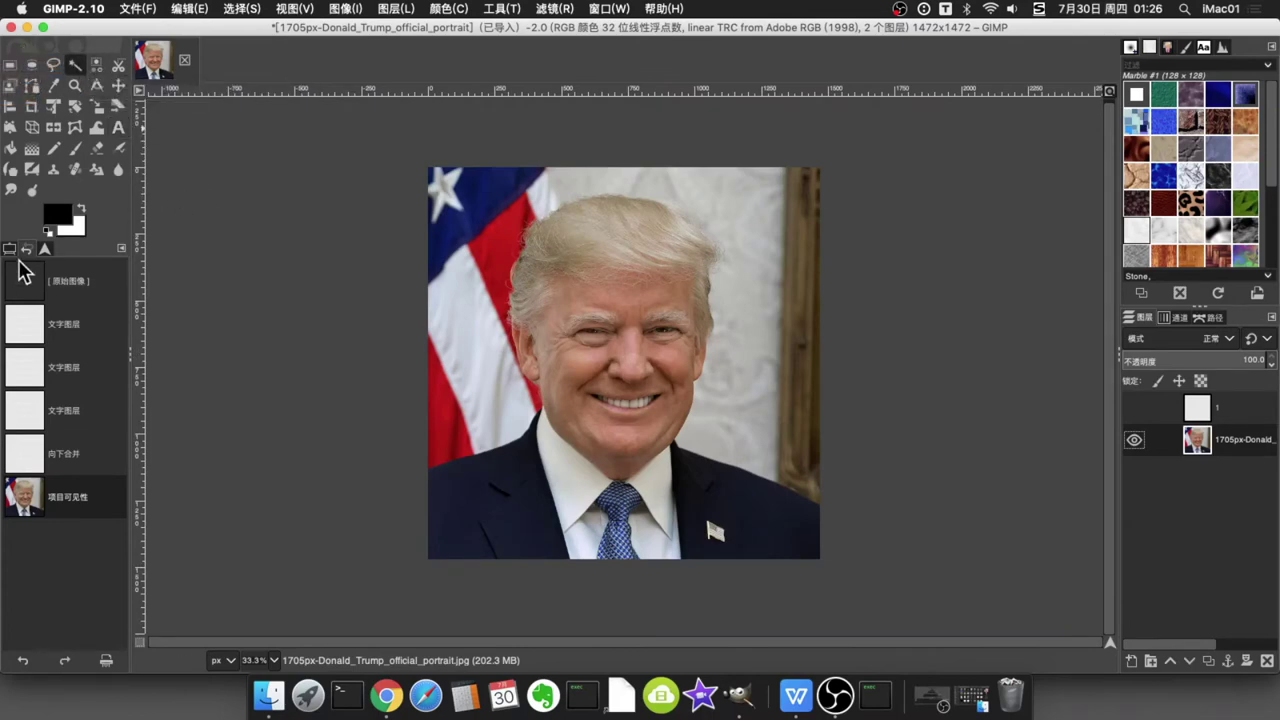
{"action": "left_click", "coordinate": [10, 248]}
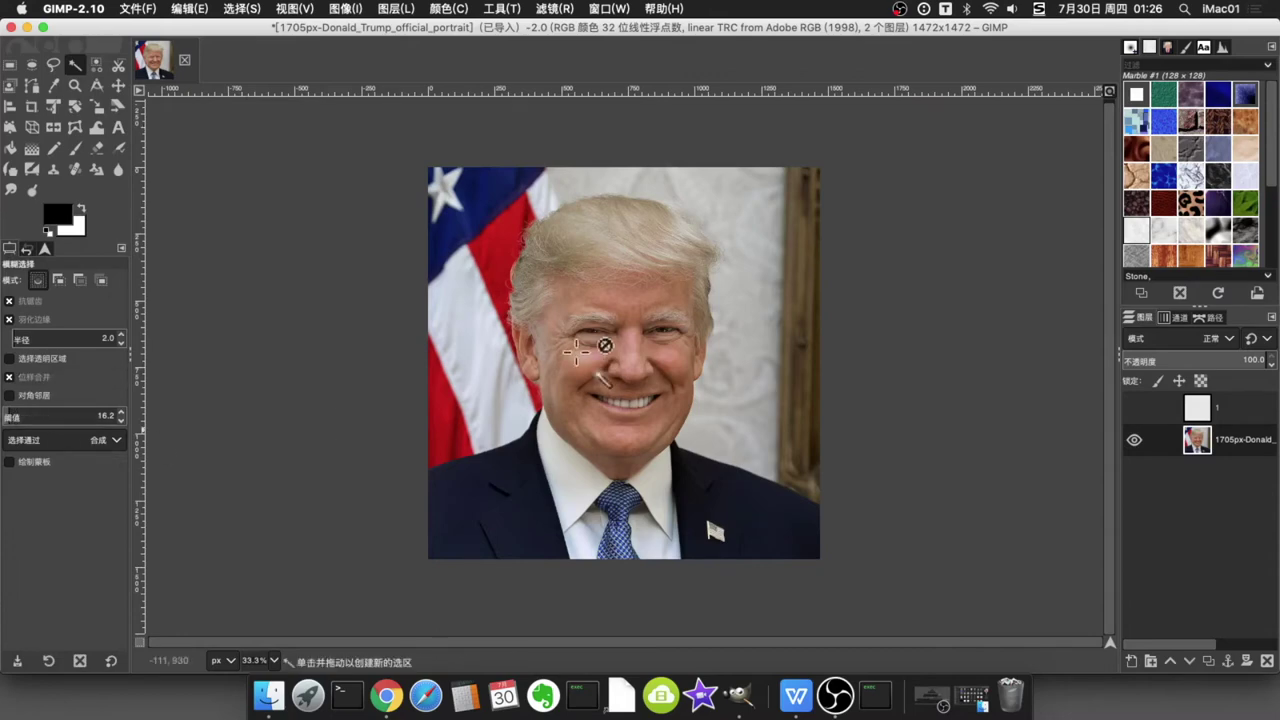
{"action": "left_click", "coordinate": [498, 384]}
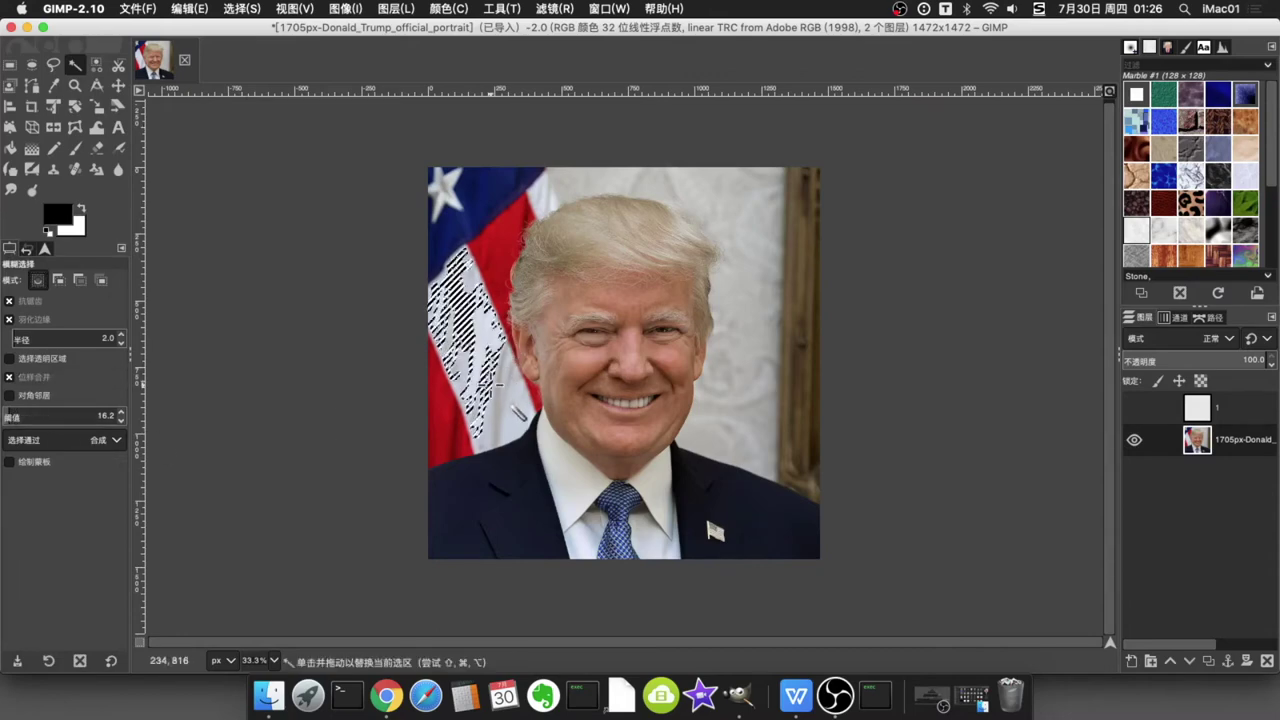
{"action": "left_click", "coordinate": [20, 410]}
{"action": "left_click_drag", "start_coordinate": [505, 392], "coordinate": [471, 400]}
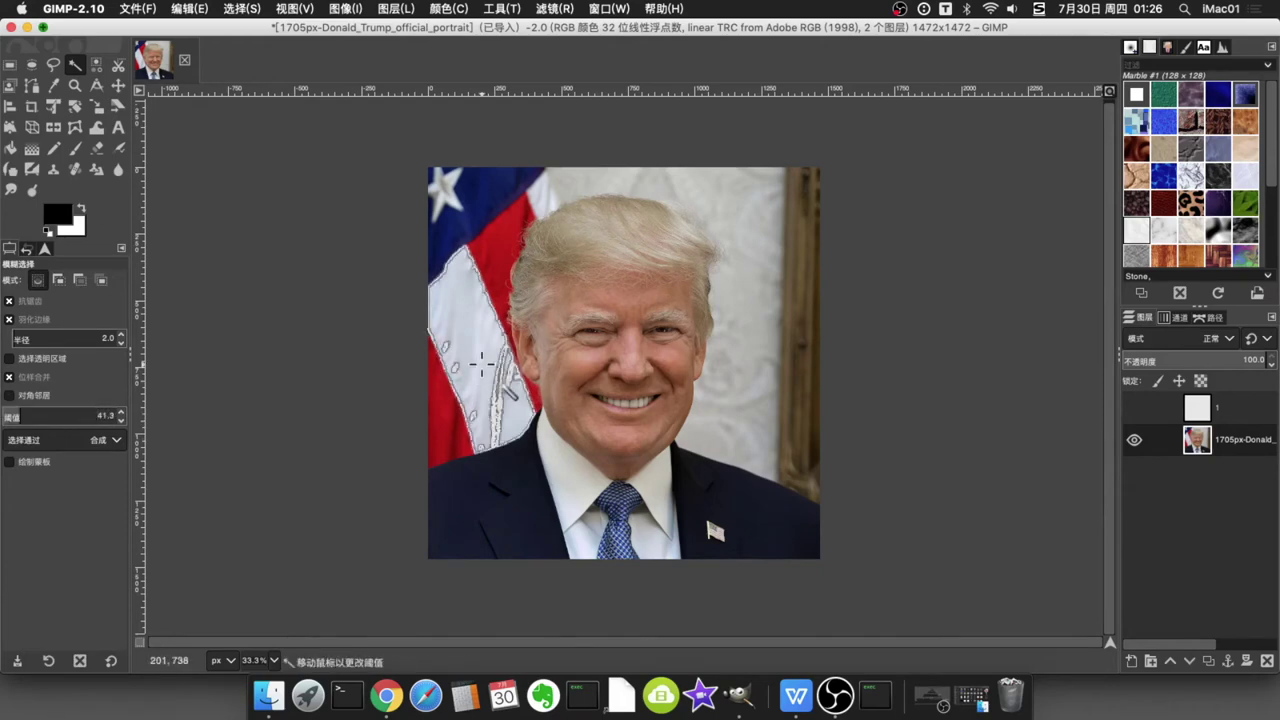
{"action": "key", "text": "Delete"}
Step: Delete the flag's red stripes, the brown strip beside the wall and the flag's blue field with the same selection tool
{"action": "left_click", "coordinate": [452, 422]}
{"action": "key", "text": "Delete"}
{"action": "left_click", "coordinate": [800, 330]}
{"action": "key", "text": "Delete"}
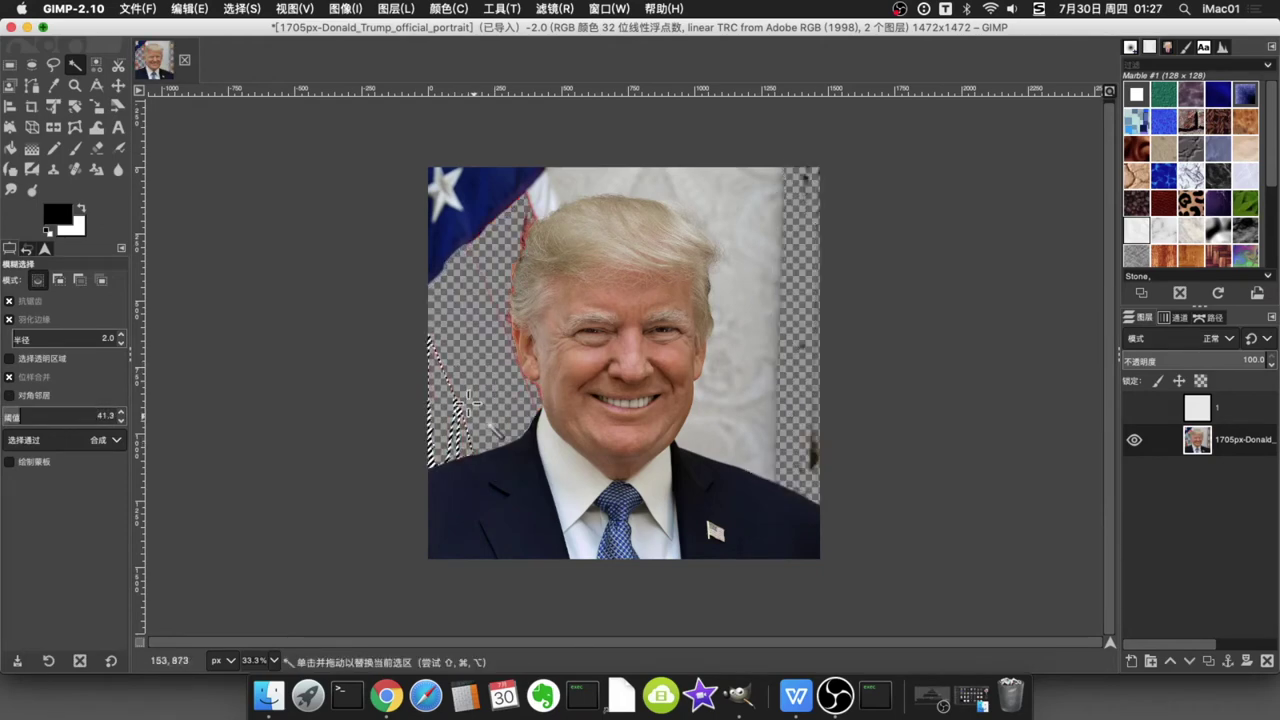
{"action": "left_click", "coordinate": [470, 210]}
{"action": "key", "text": "Delete"}
{"action": "left_click", "coordinate": [541, 200]}
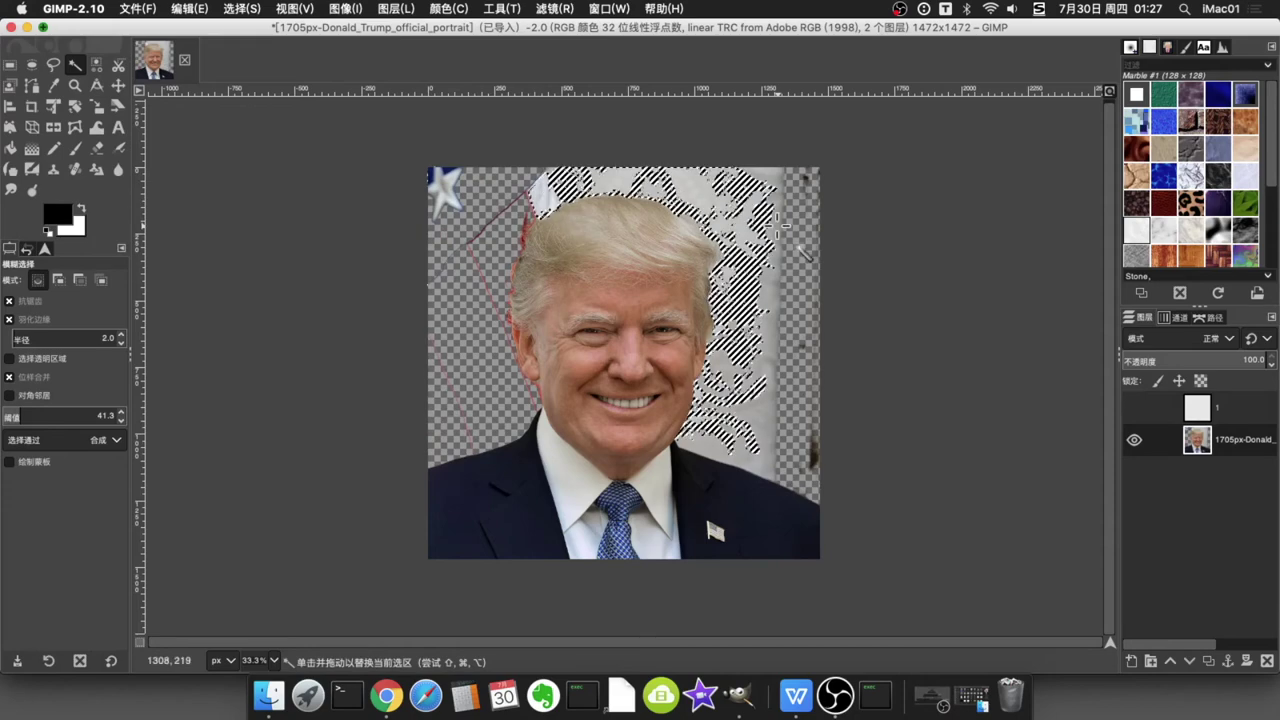
{"action": "left_click", "coordinate": [241, 9]}
{"action": "left_click", "coordinate": [240, 43]}
Step: Lower the Fuzzy Select threshold to 10.6 and delete the pale wall around the head and the white flag patch above the hair
{"action": "left_click_drag", "start_coordinate": [22, 414], "coordinate": [10, 414]}
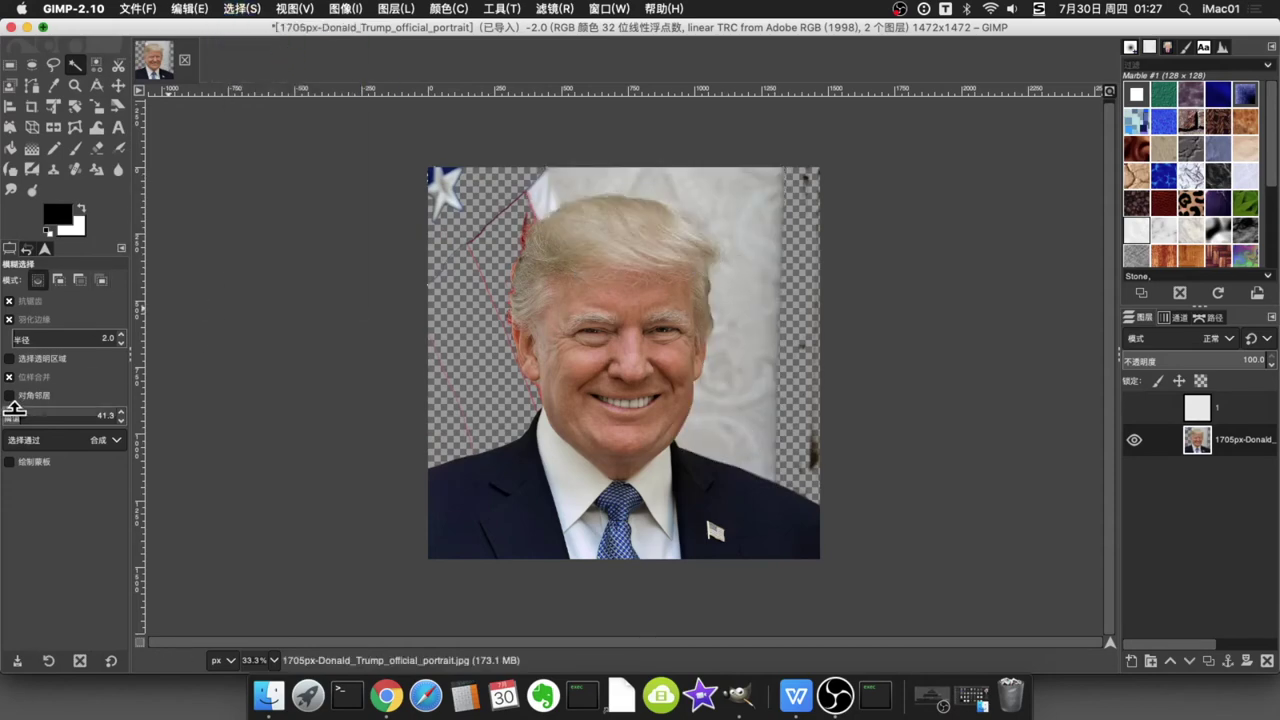
{"action": "left_click", "coordinate": [755, 208]}
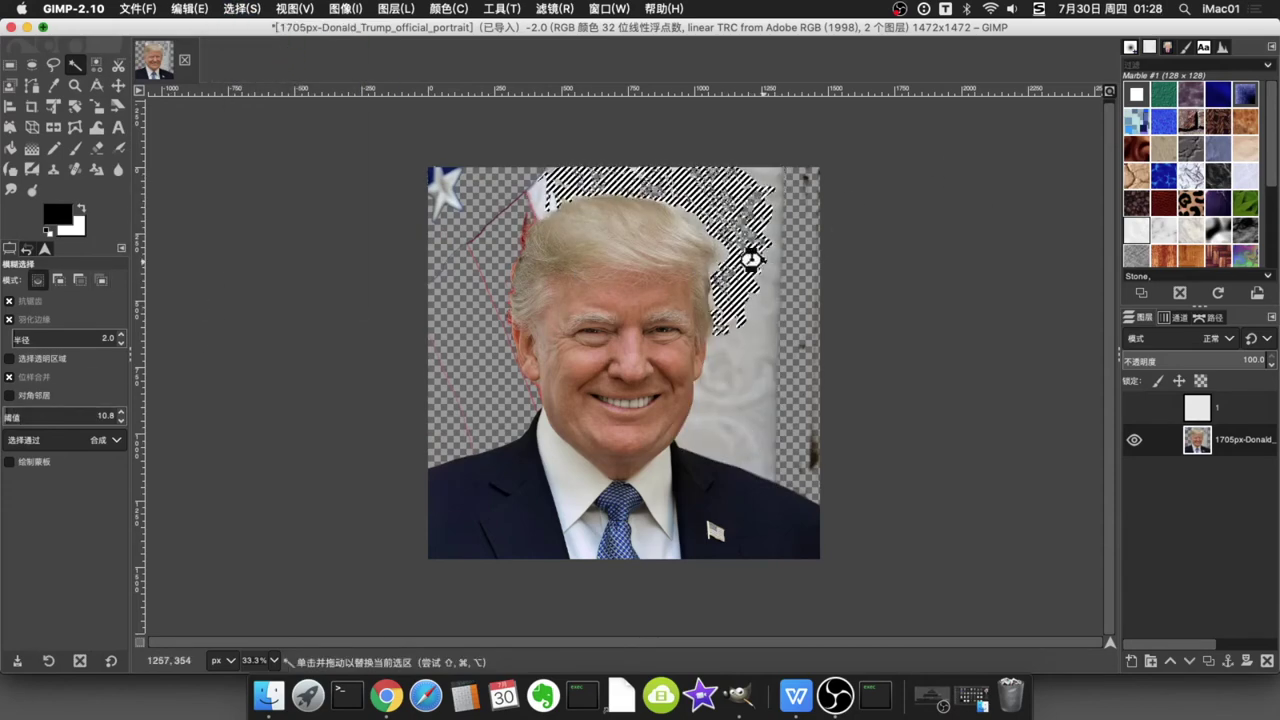
{"action": "left_click", "coordinate": [751, 257]}
{"action": "key", "text": "Delete"}
{"action": "left_click", "coordinate": [727, 420]}
{"action": "key", "text": "Delete"}
{"action": "left_click", "coordinate": [541, 198]}
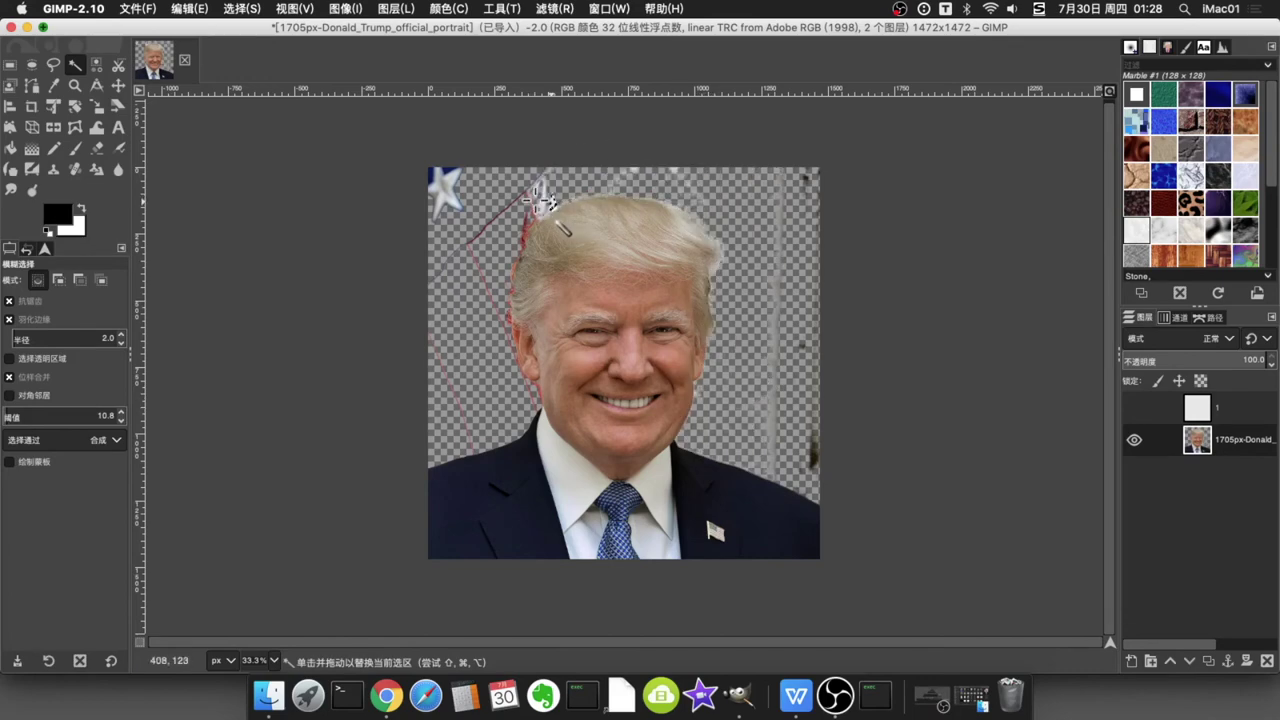
{"action": "key", "text": "Delete"}
{"action": "left_click", "coordinate": [529, 208]}
Step: Begin a Free Select outline in replace mode along the image-left shoulder edge up to the collar
{"action": "left_click", "coordinate": [53, 64]}
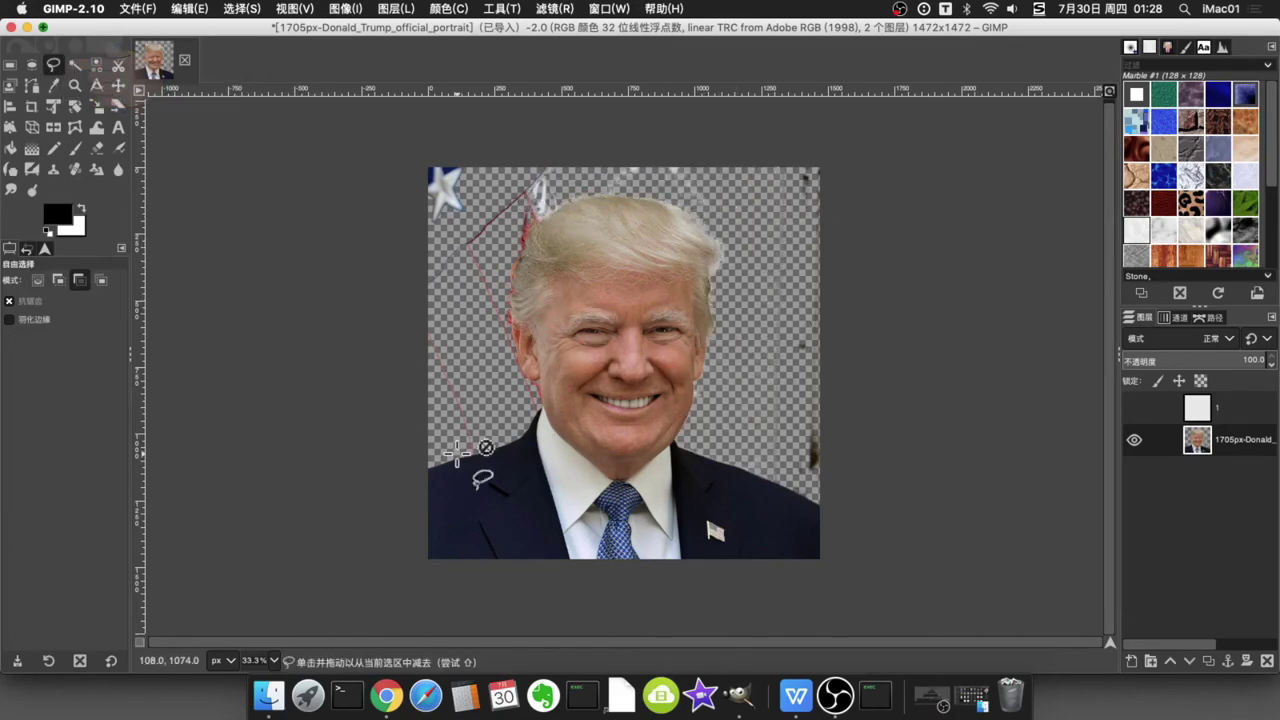
{"action": "key", "text": "2"}
{"action": "left_click", "coordinate": [524, 485]}
{"action": "left_click", "coordinate": [38, 282]}
{"action": "left_click", "coordinate": [580, 462]}
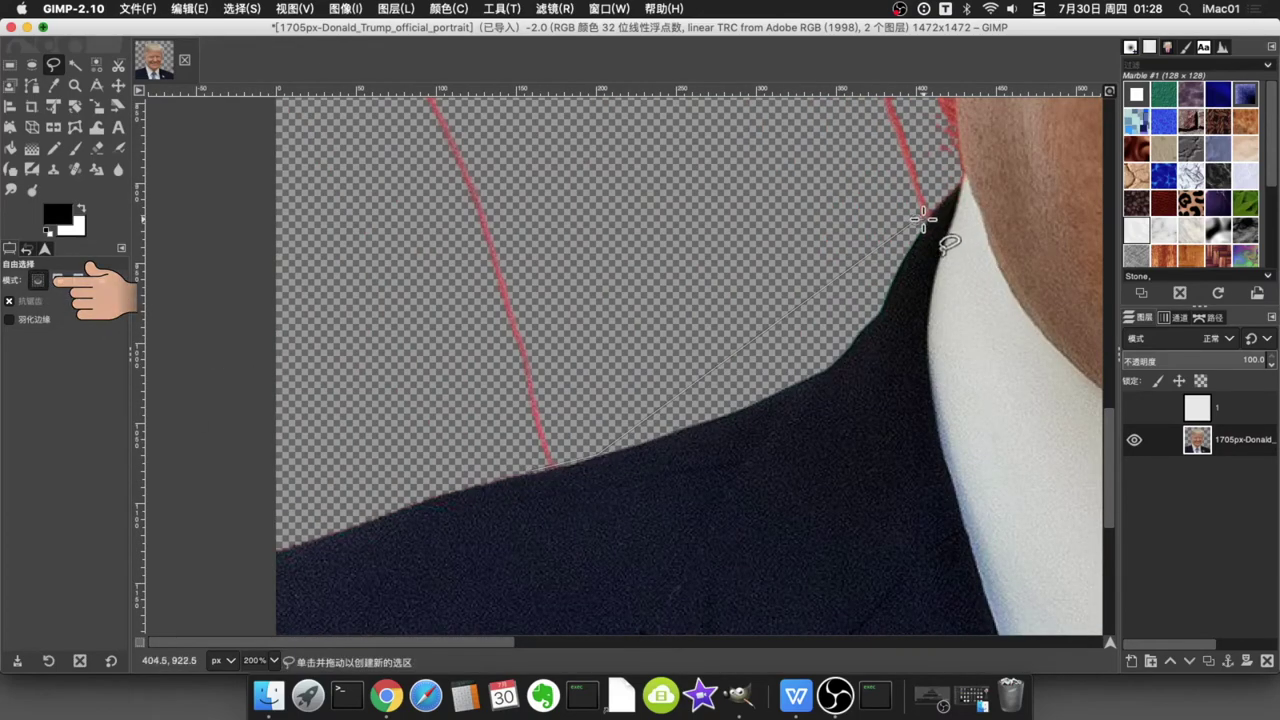
{"action": "scroll", "coordinate": [980, 171], "scroll_direction": "up", "scroll_amount": 5}
{"action": "left_click", "coordinate": [950, 288]}
Step: Continue the Free Select outline around the ear and hair and down the other side of the face
{"action": "scroll", "coordinate": [900, 292], "scroll_direction": "up", "scroll_amount": 5}
{"action": "scroll", "coordinate": [823, 234], "scroll_direction": "up", "scroll_amount": 5}
{"action": "scroll", "coordinate": [760, 237], "scroll_direction": "up", "scroll_amount": 5}
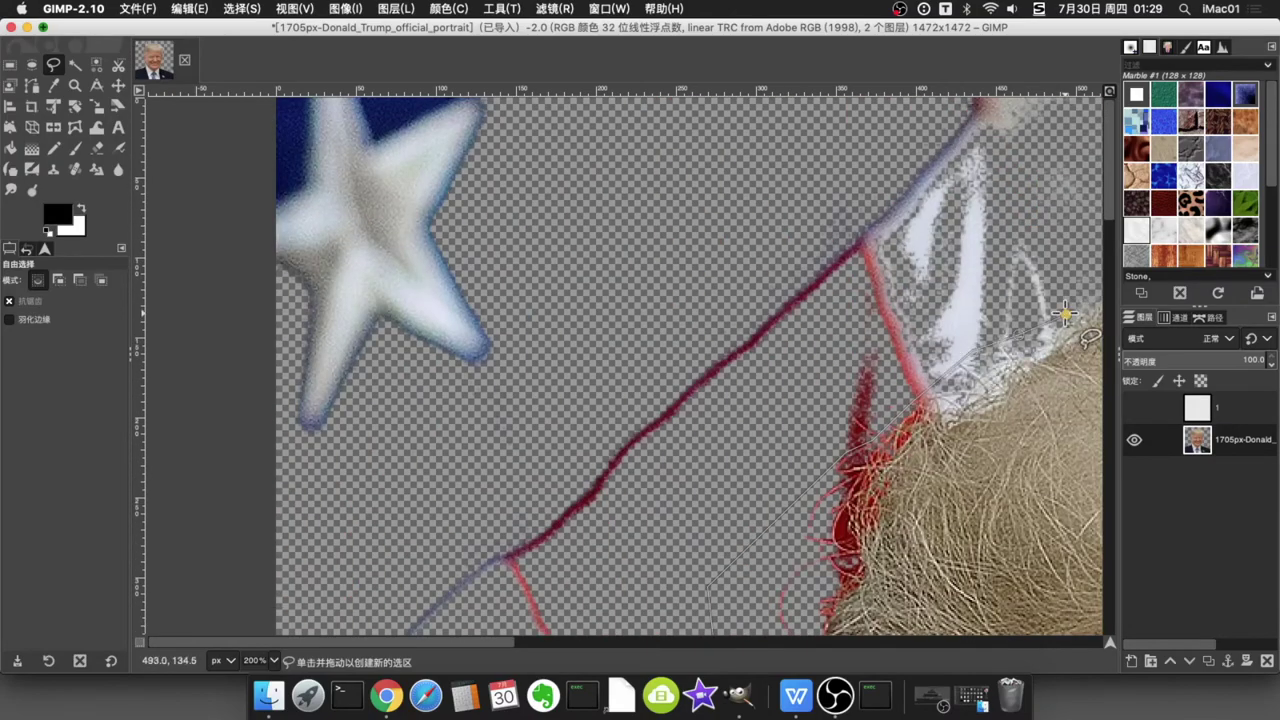
{"action": "scroll", "coordinate": [876, 358], "scroll_direction": "right", "scroll_amount": 5}
{"action": "scroll", "coordinate": [876, 358], "scroll_direction": "down", "scroll_amount": 15}
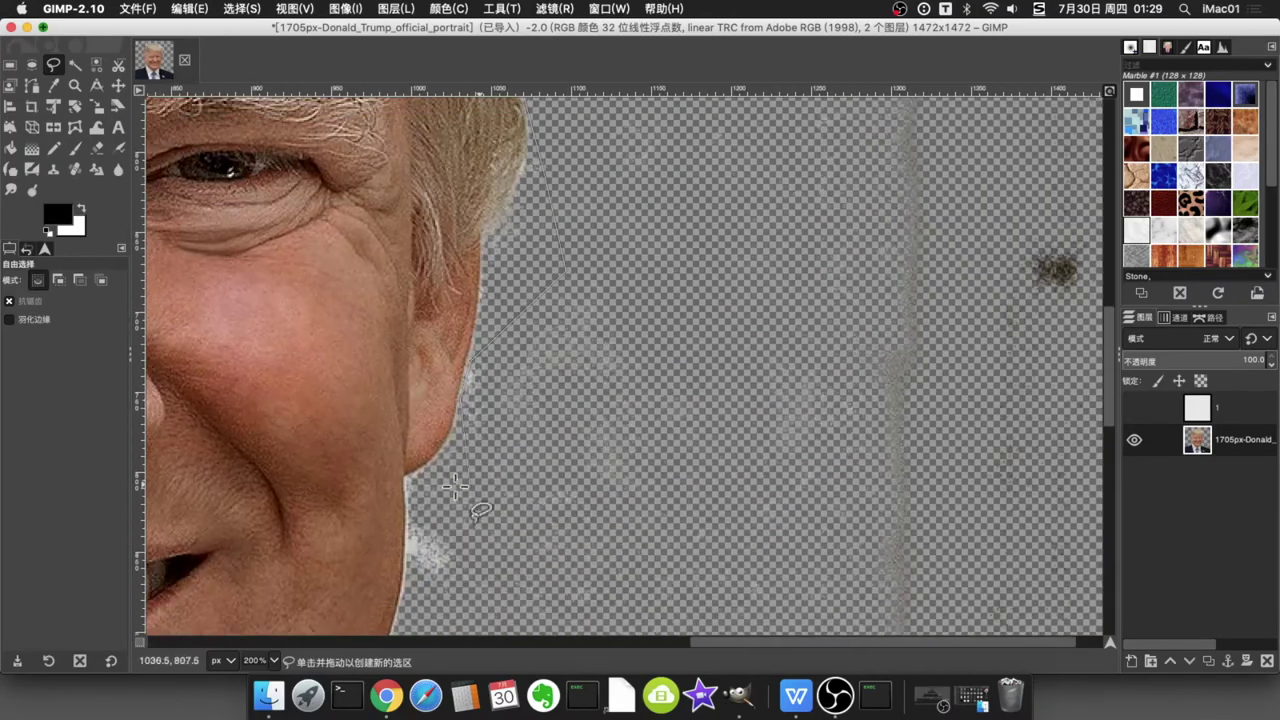
{"action": "scroll", "coordinate": [529, 314], "scroll_direction": "down", "scroll_amount": 3}
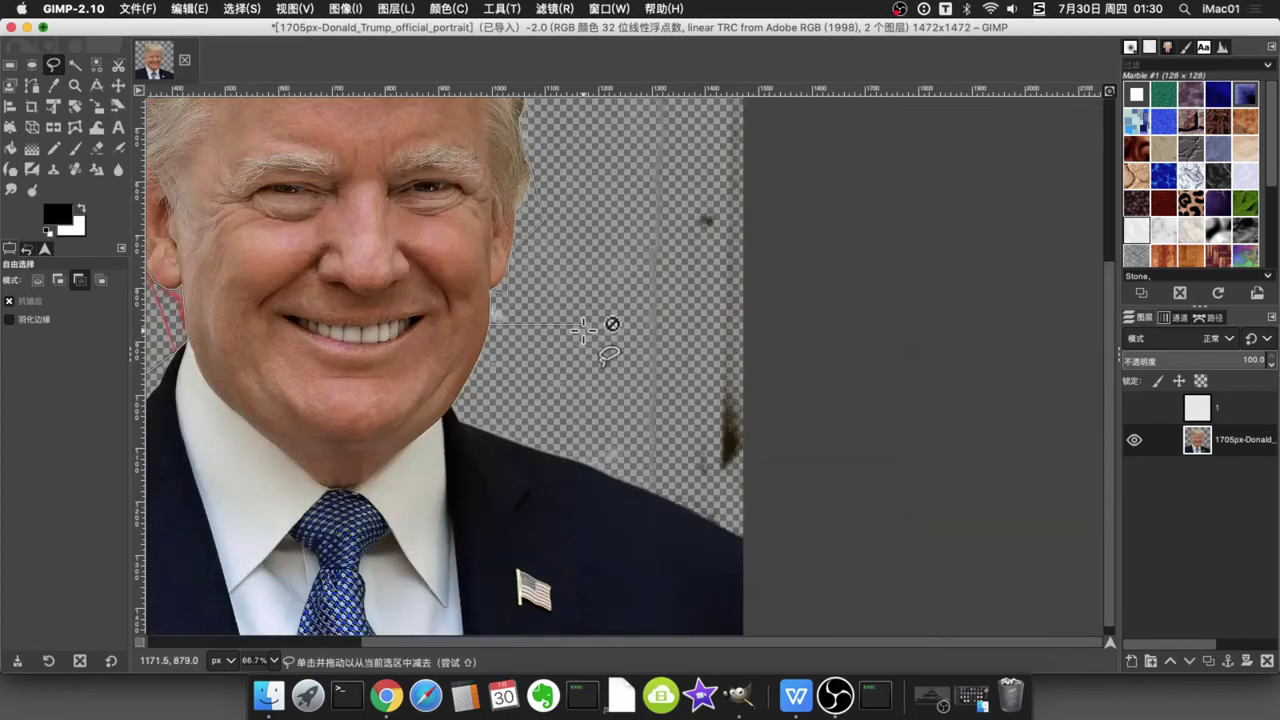
{"action": "scroll", "coordinate": [588, 345], "scroll_direction": "down", "scroll_amount": 1}
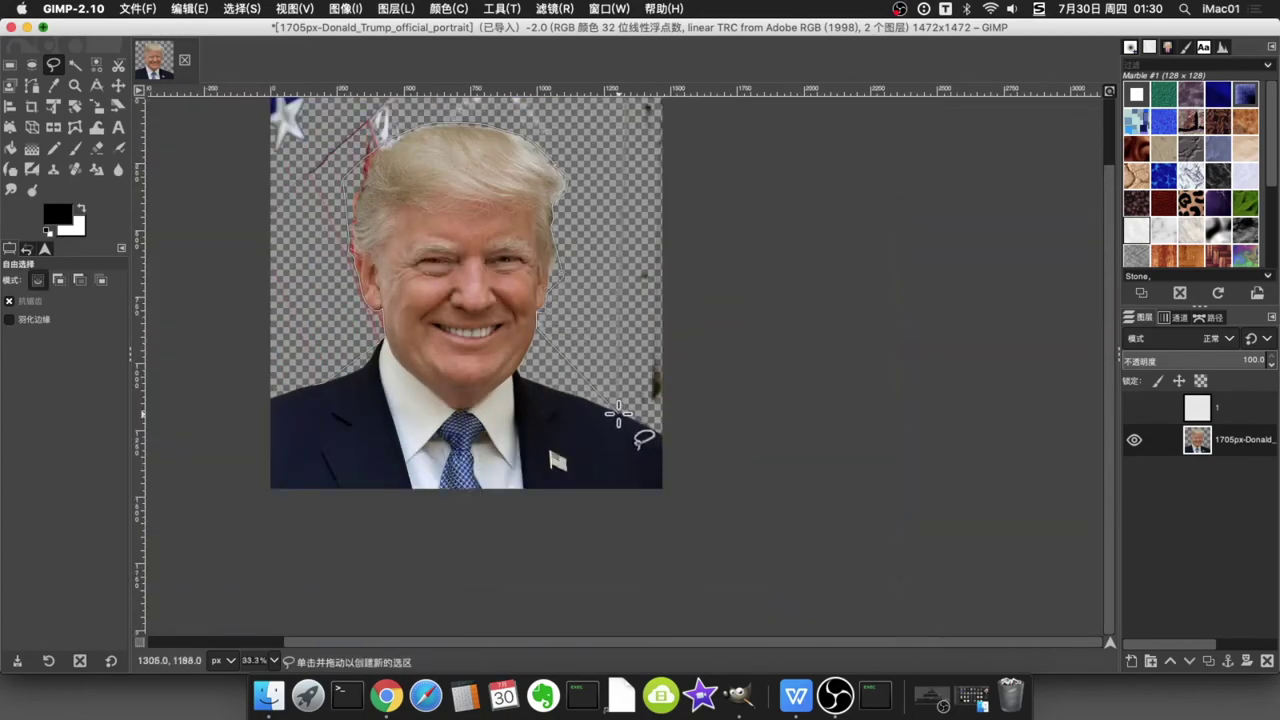
Step: Carry the outline past the image-right shoulder and around outside the canvas, then close it along the starting shoulder
{"action": "left_click", "coordinate": [692, 440]}
{"action": "left_click", "coordinate": [818, 155]}
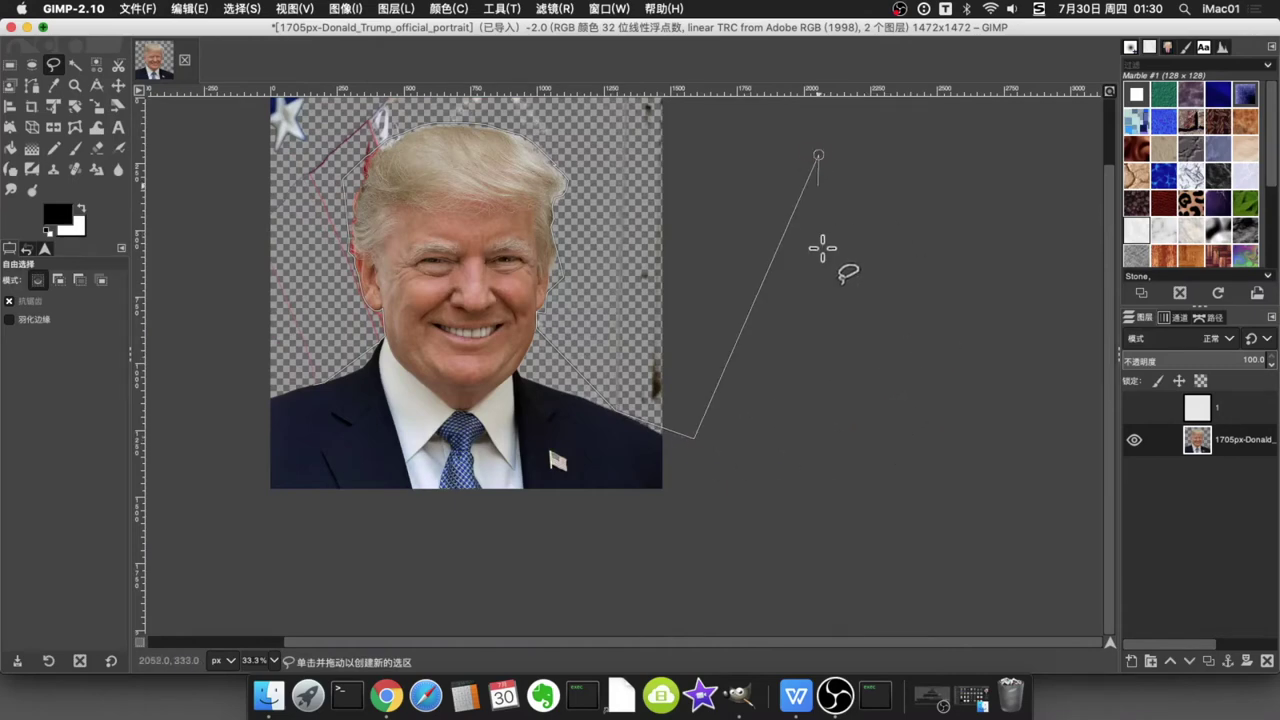
{"action": "scroll", "coordinate": [822, 249], "scroll_direction": "up", "scroll_amount": 2}
{"action": "left_click", "coordinate": [718, 137]}
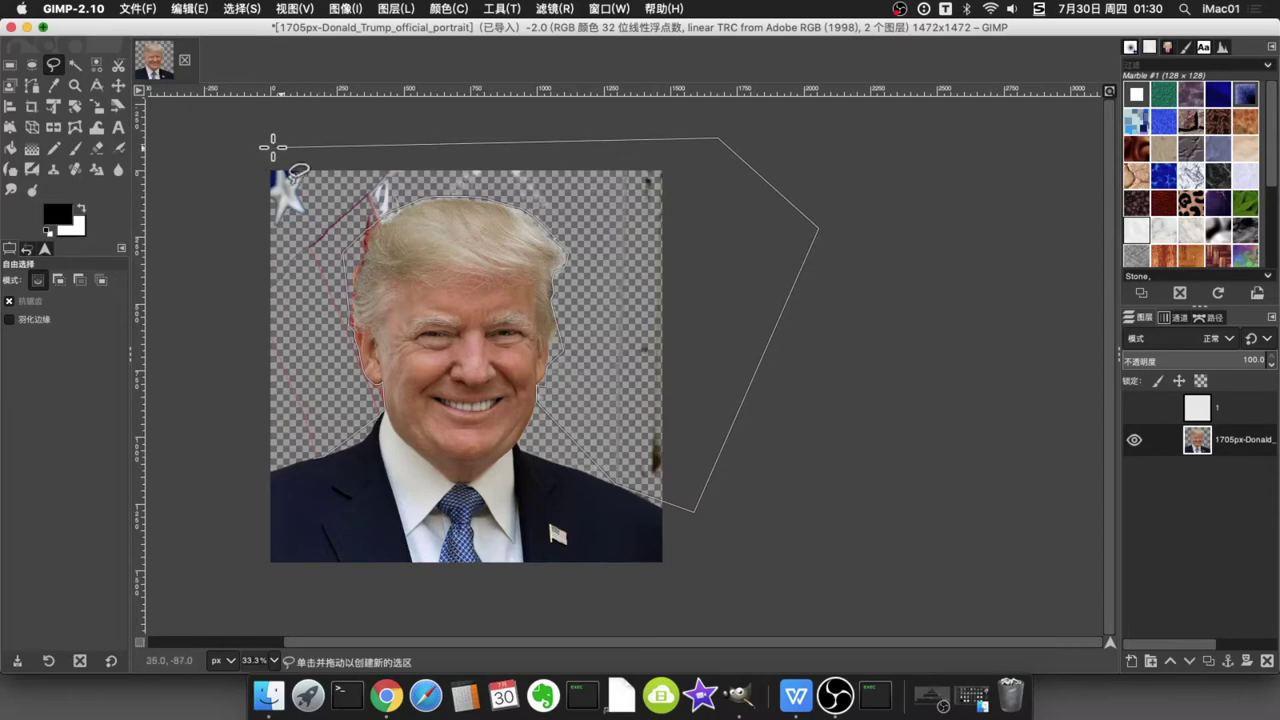
{"action": "left_click", "coordinate": [226, 139]}
{"action": "left_click", "coordinate": [231, 502]}
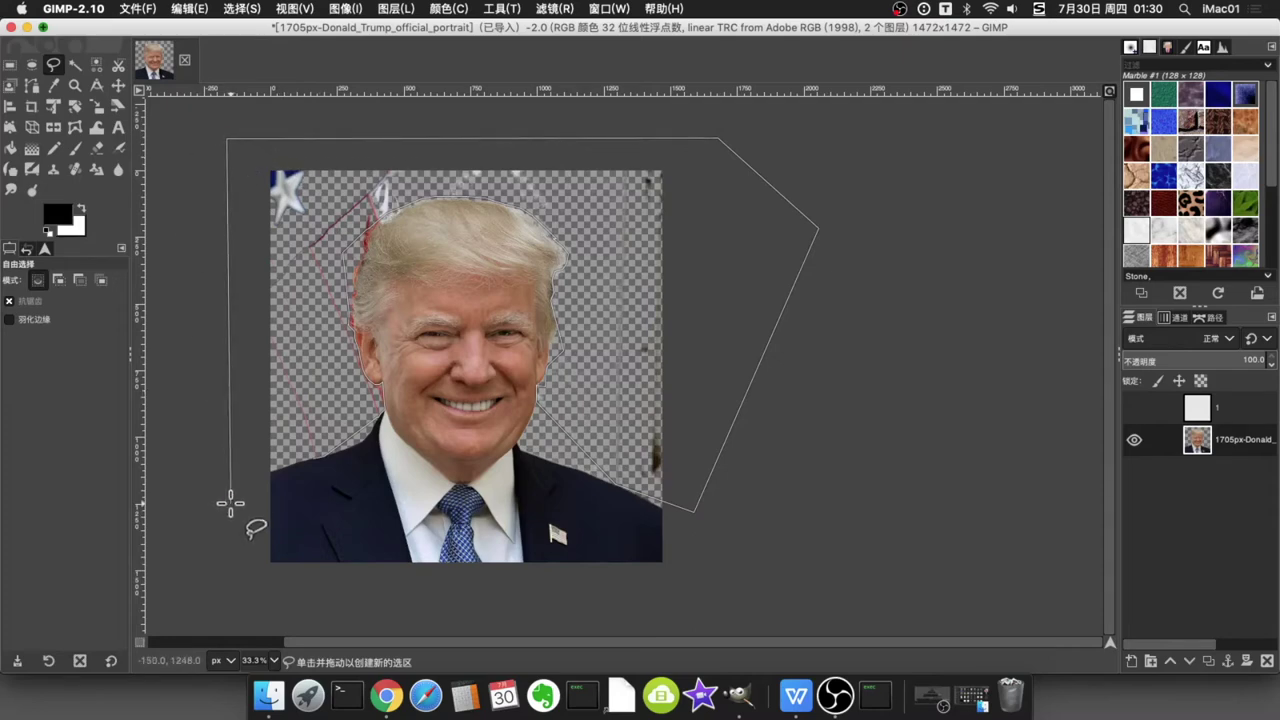
{"action": "key", "text": "1"}
{"action": "left_click", "coordinate": [370, 372]}
{"action": "double_click", "coordinate": [466, 393]}
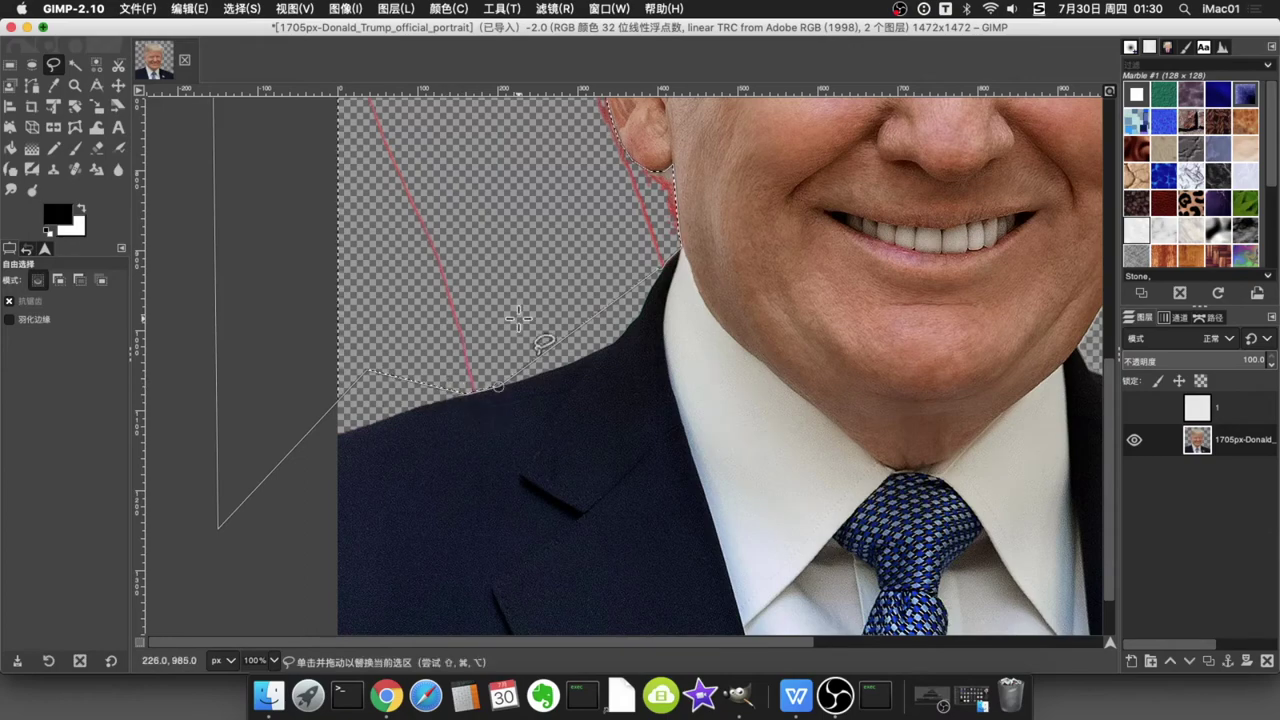
Step: Cut the leftover background inside the outlined area and clear the selection
{"action": "scroll", "coordinate": [520, 330], "scroll_direction": "down", "scroll_amount": 3, "text": "ctrl"}
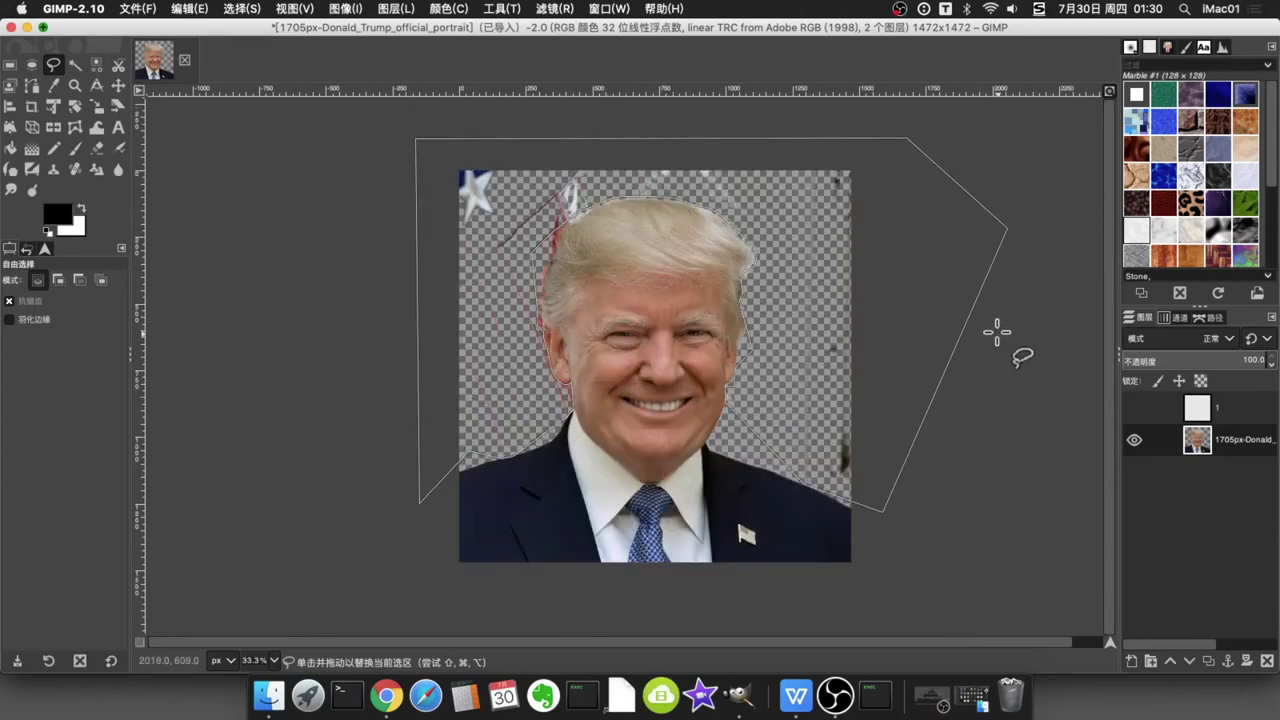
{"action": "left_click", "coordinate": [191, 9]}
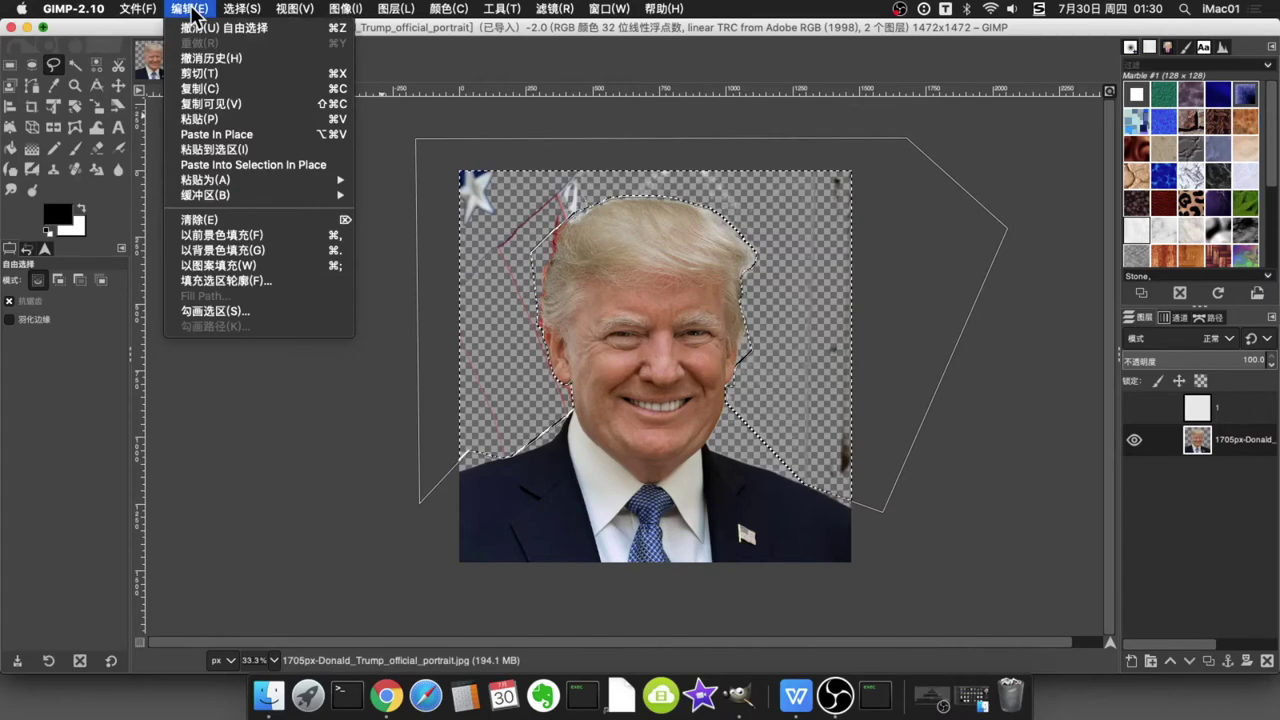
{"action": "left_click", "coordinate": [230, 74]}
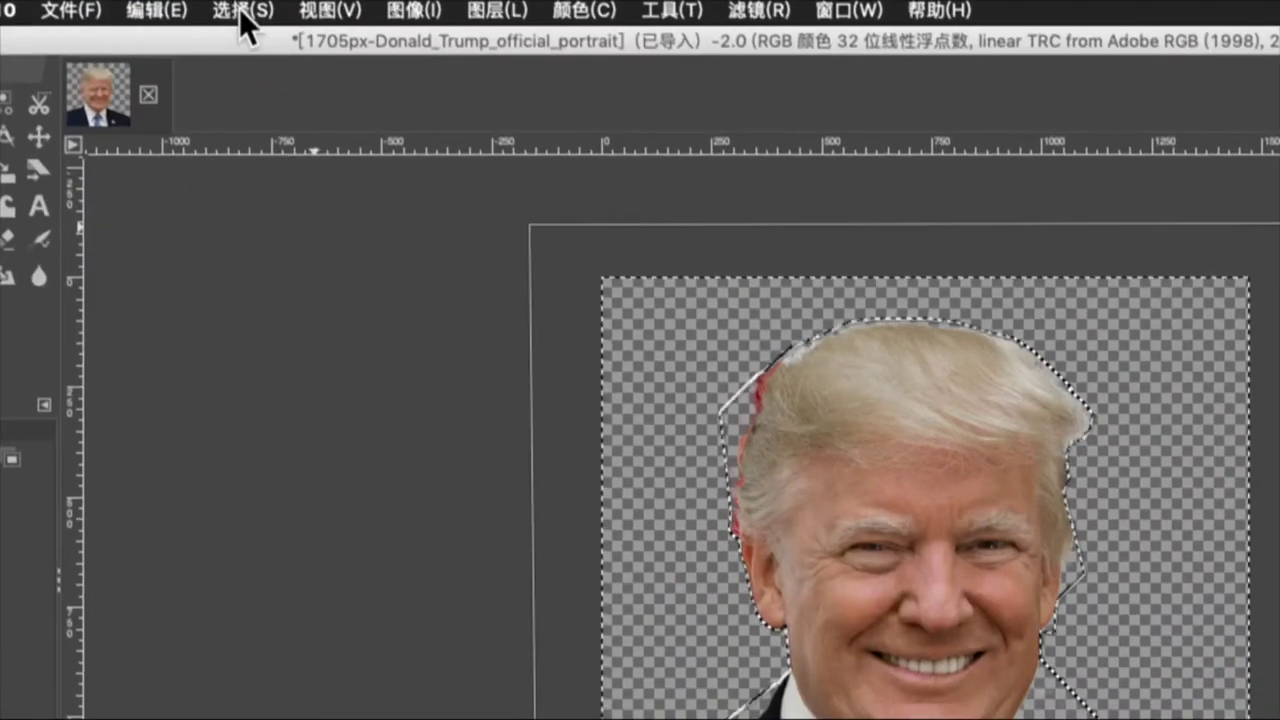
{"action": "left_click", "coordinate": [240, 9]}
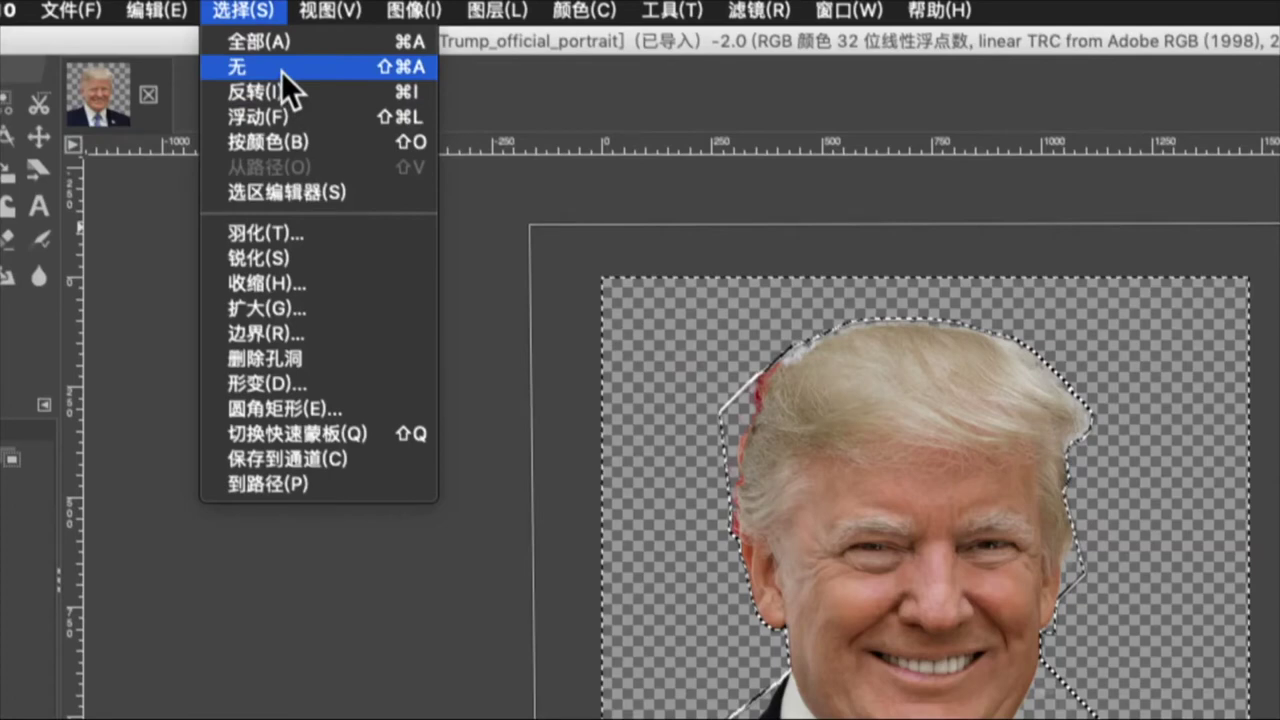
{"action": "left_click", "coordinate": [281, 71]}
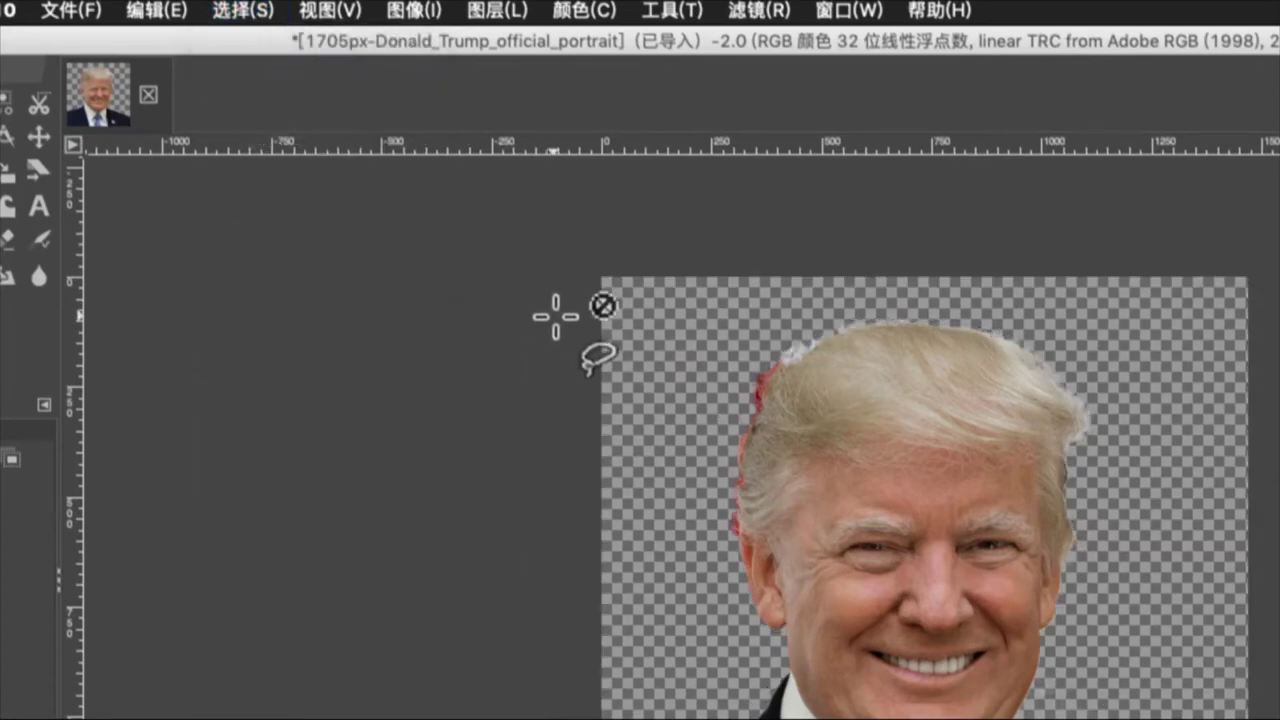
Step: Duplicate the cut-out portrait layer and hide the lower copy
{"action": "scroll", "coordinate": [556, 316], "scroll_direction": "down", "scroll_amount": 3}
{"action": "scroll", "coordinate": [556, 316], "scroll_direction": "up", "scroll_amount": 1}
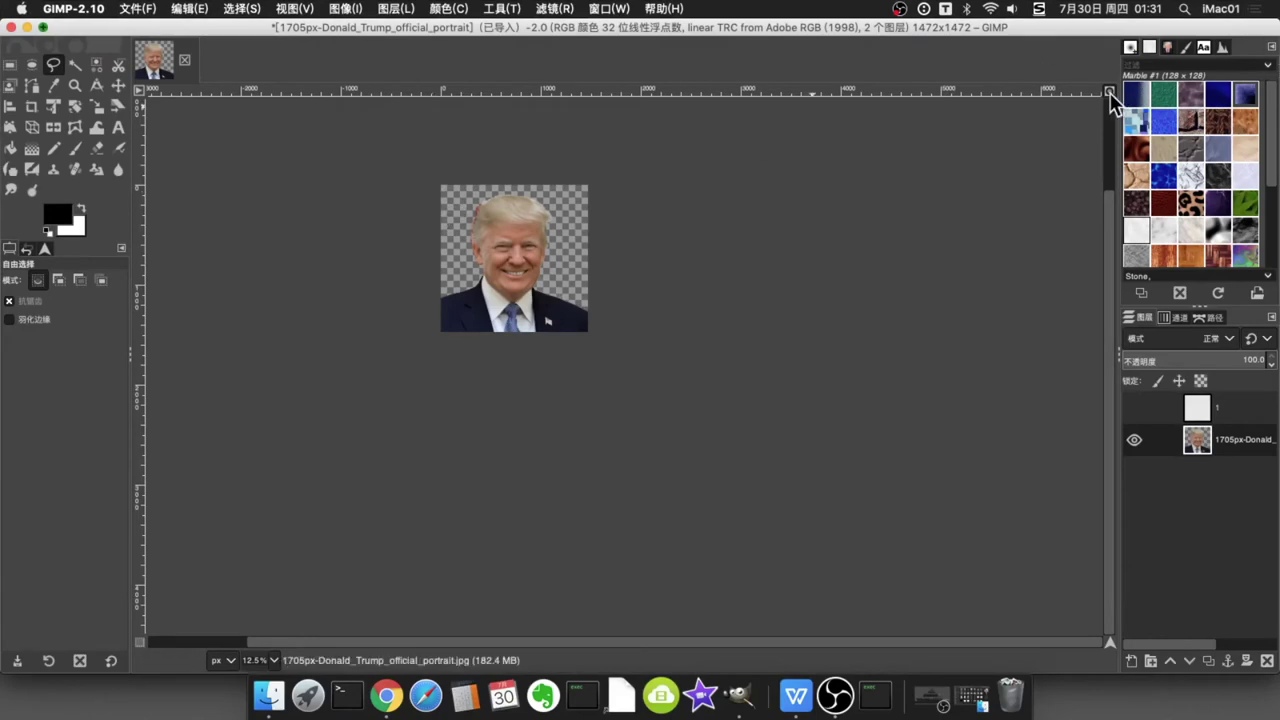
{"action": "left_click", "coordinate": [1108, 92]}
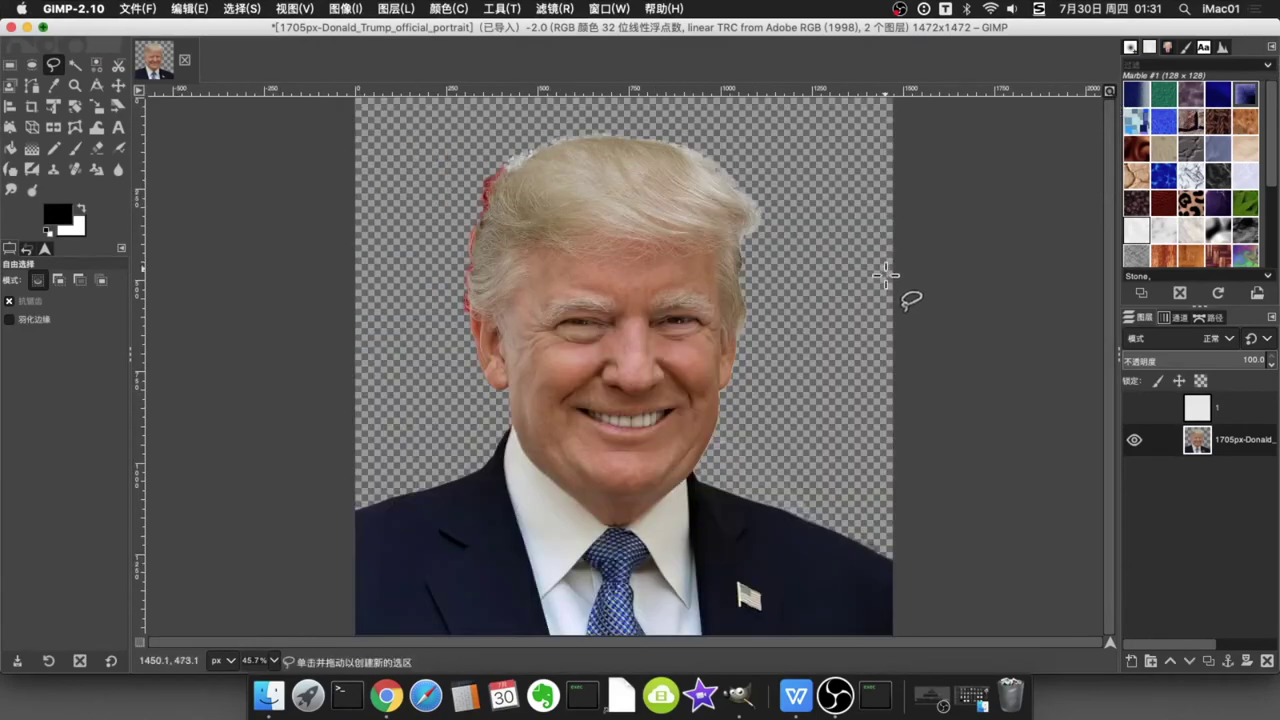
{"action": "left_click", "coordinate": [1216, 441], "text": "alt"}
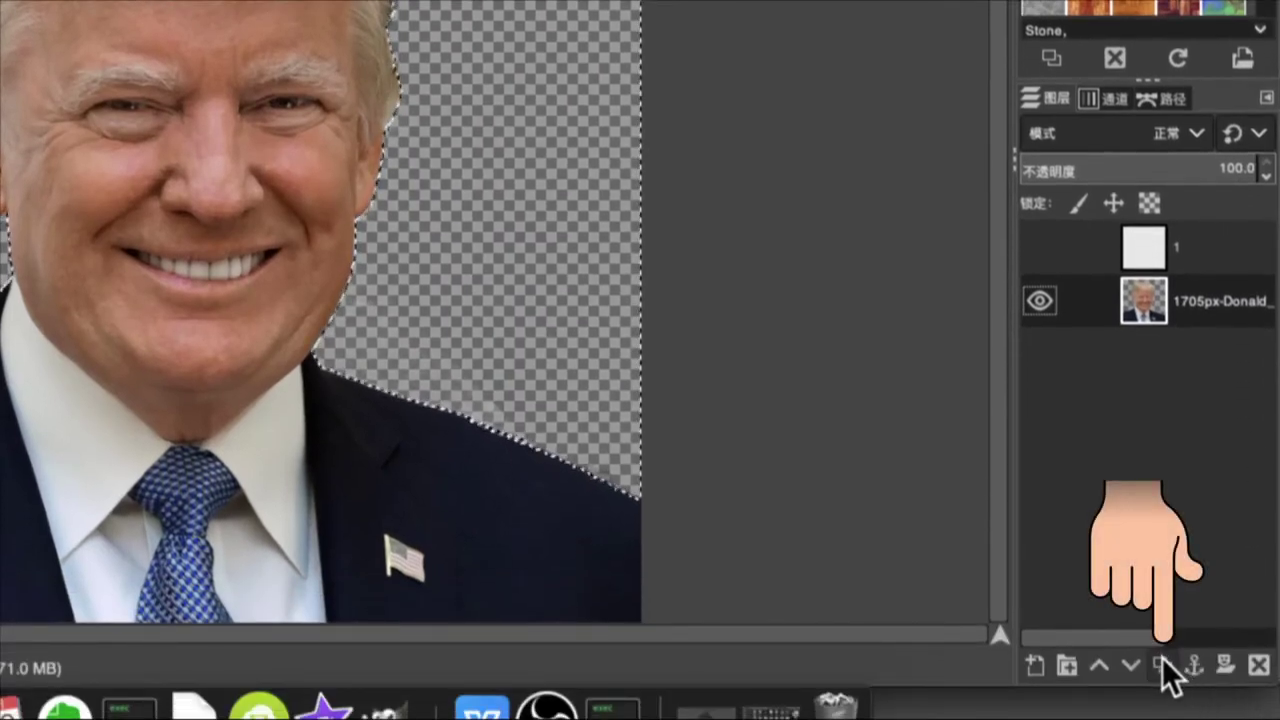
{"action": "left_click", "coordinate": [1162, 656]}
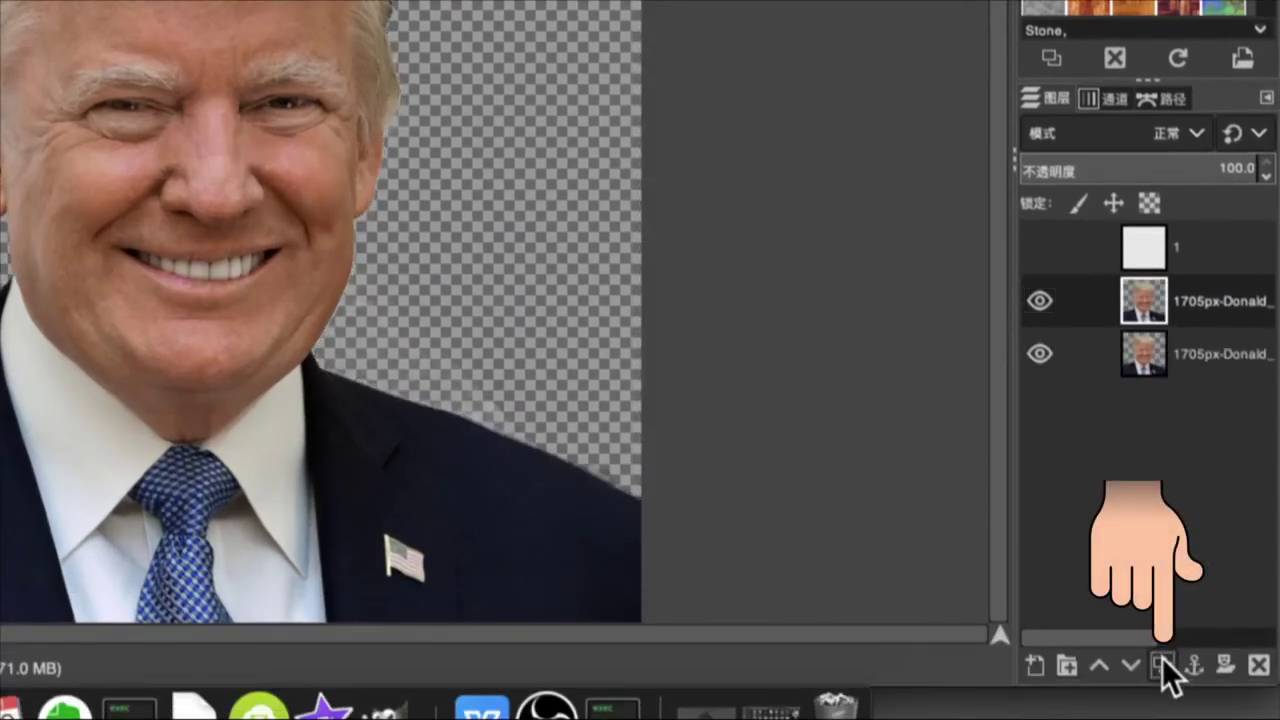
{"action": "left_click", "coordinate": [1040, 353]}
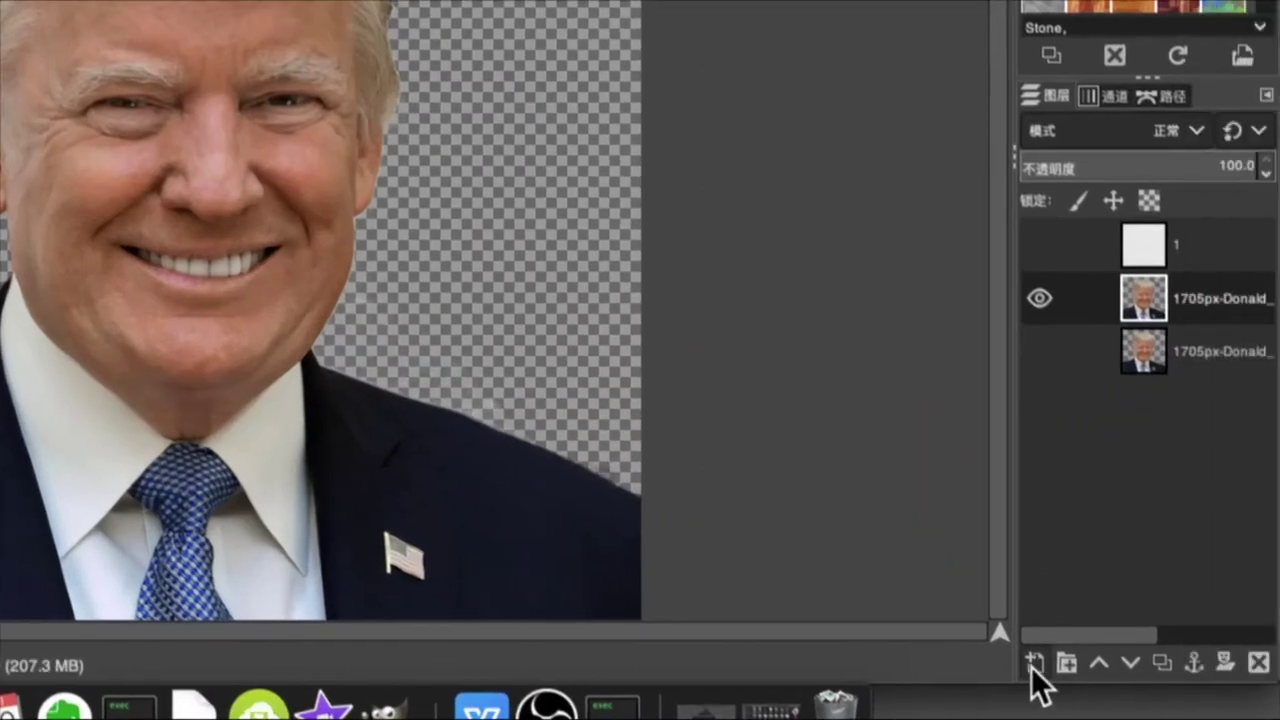
Step: Create a new layer filled with white (白色) and place it directly beneath the visible portrait layer
{"action": "left_click", "coordinate": [1033, 664]}
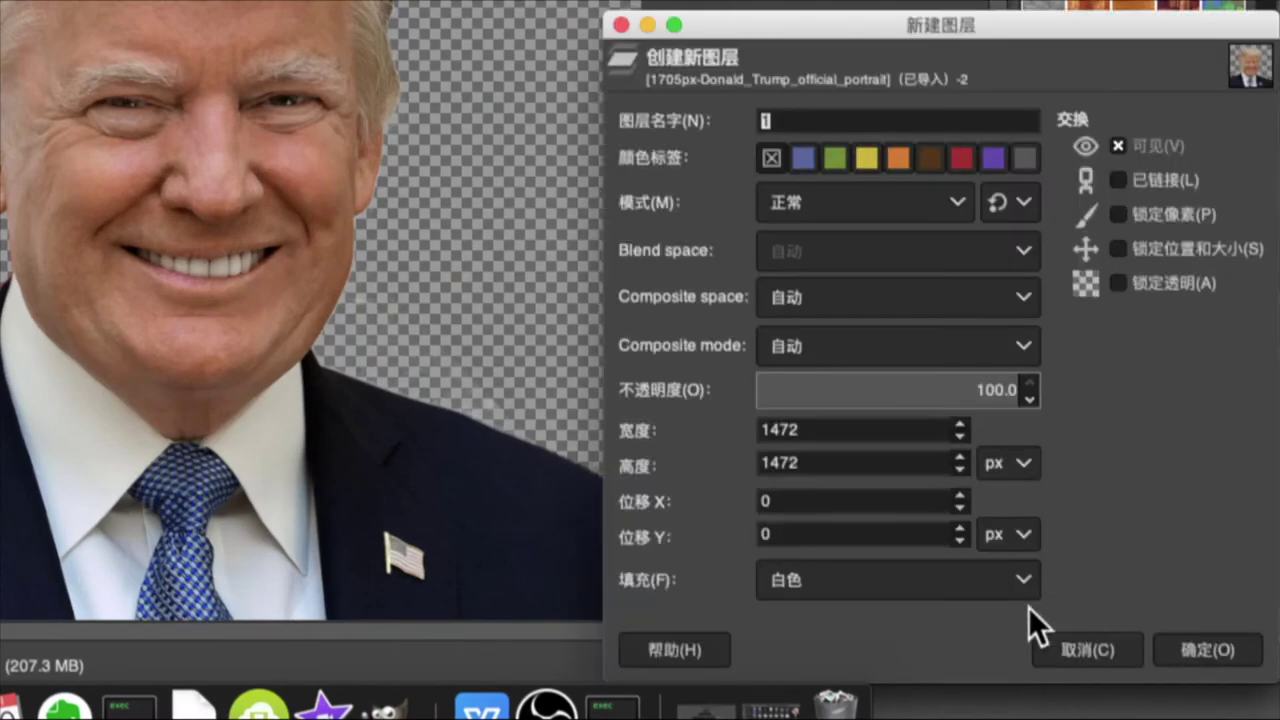
{"action": "left_click", "coordinate": [1010, 580]}
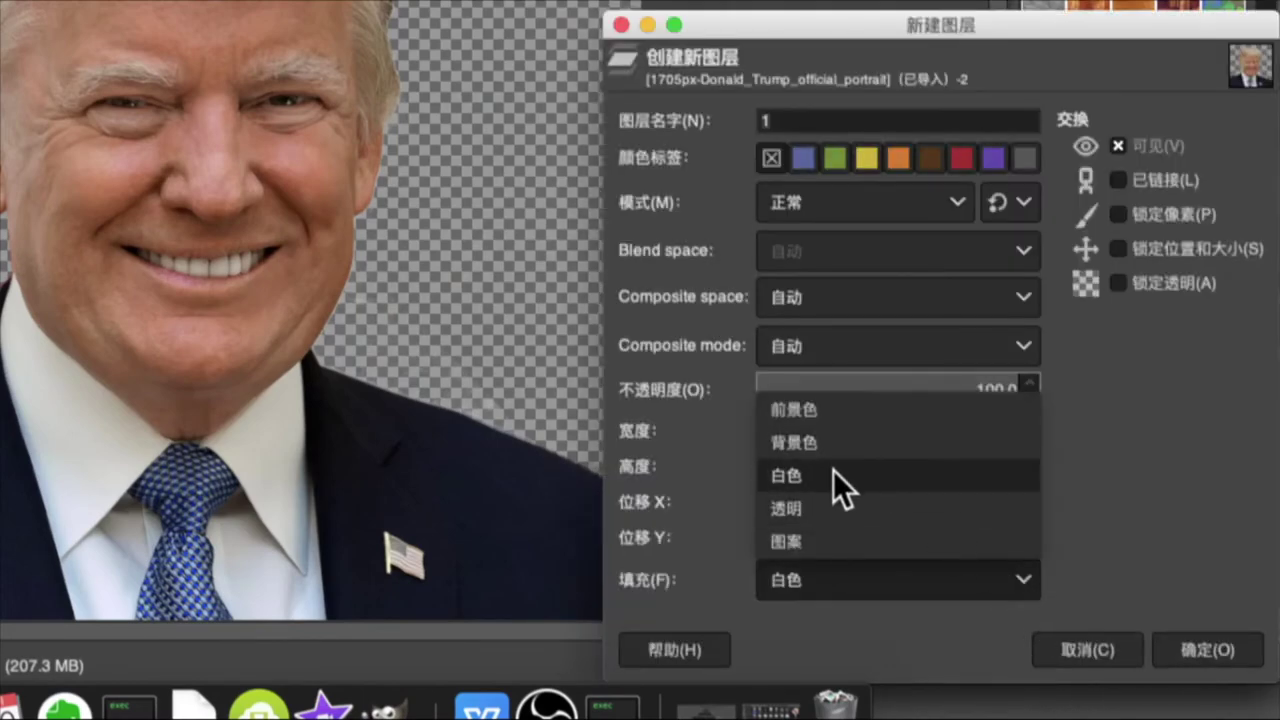
{"action": "left_click", "coordinate": [803, 478]}
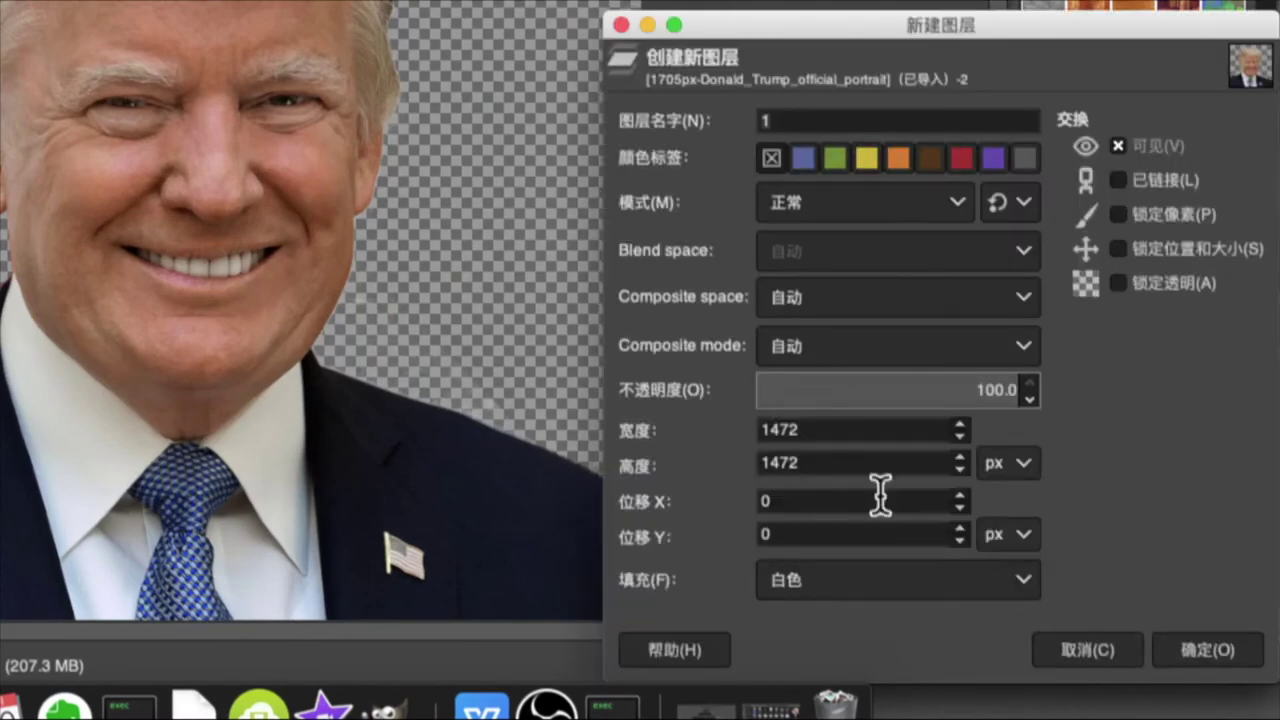
{"action": "left_click", "coordinate": [1204, 650]}
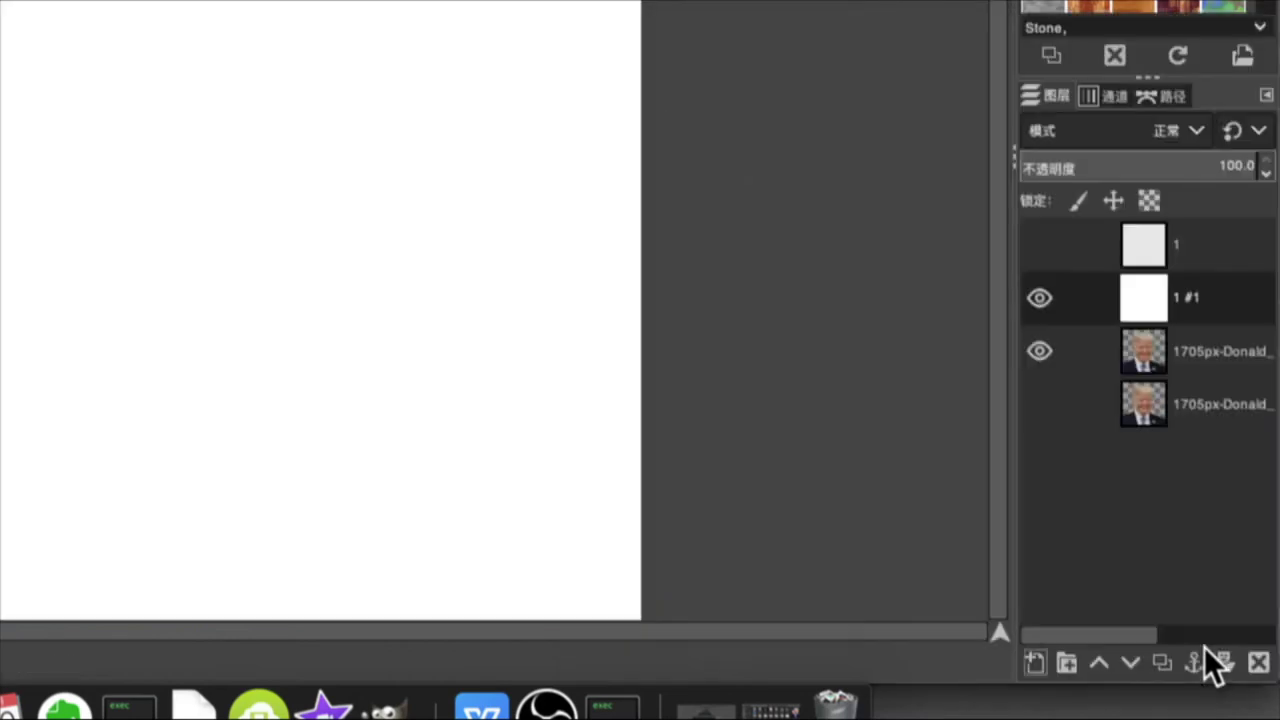
{"action": "left_click_drag", "start_coordinate": [1203, 302], "coordinate": [1209, 368]}
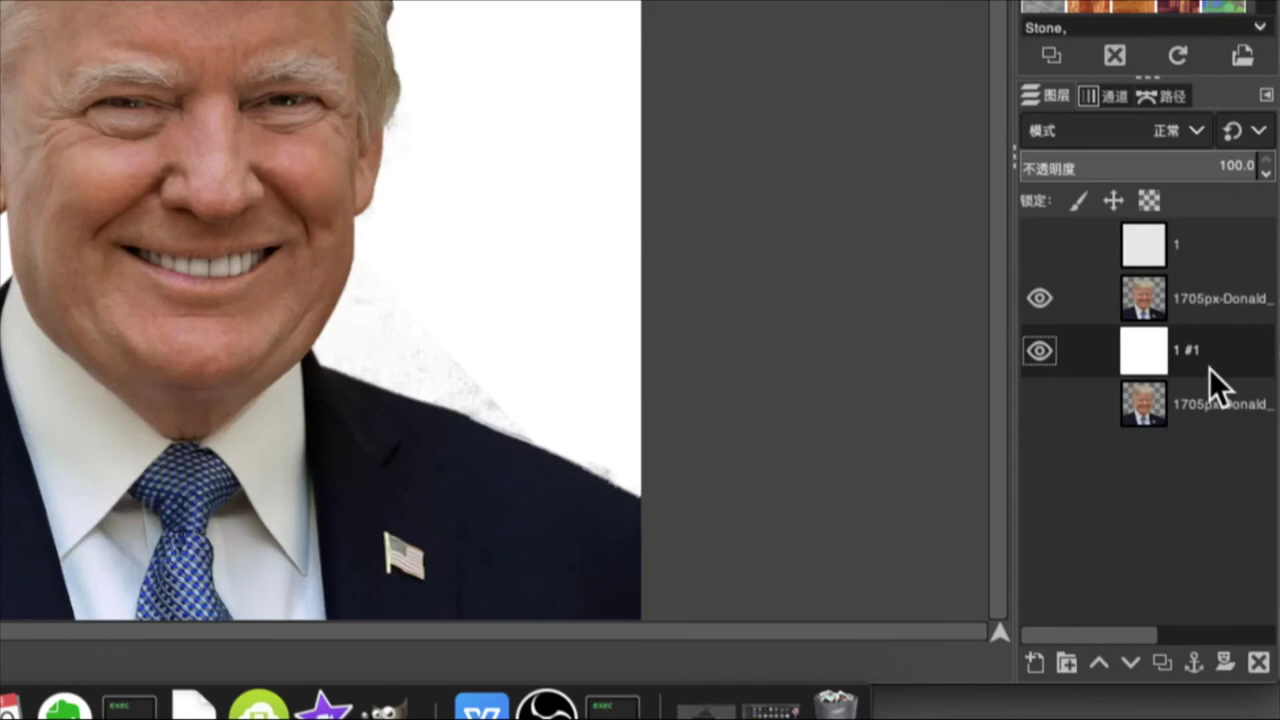
Step: Merge the visible cut-out portrait layer down onto the white layer beneath it
{"action": "left_click", "coordinate": [1206, 301]}
{"action": "right_click", "coordinate": [1148, 298]}
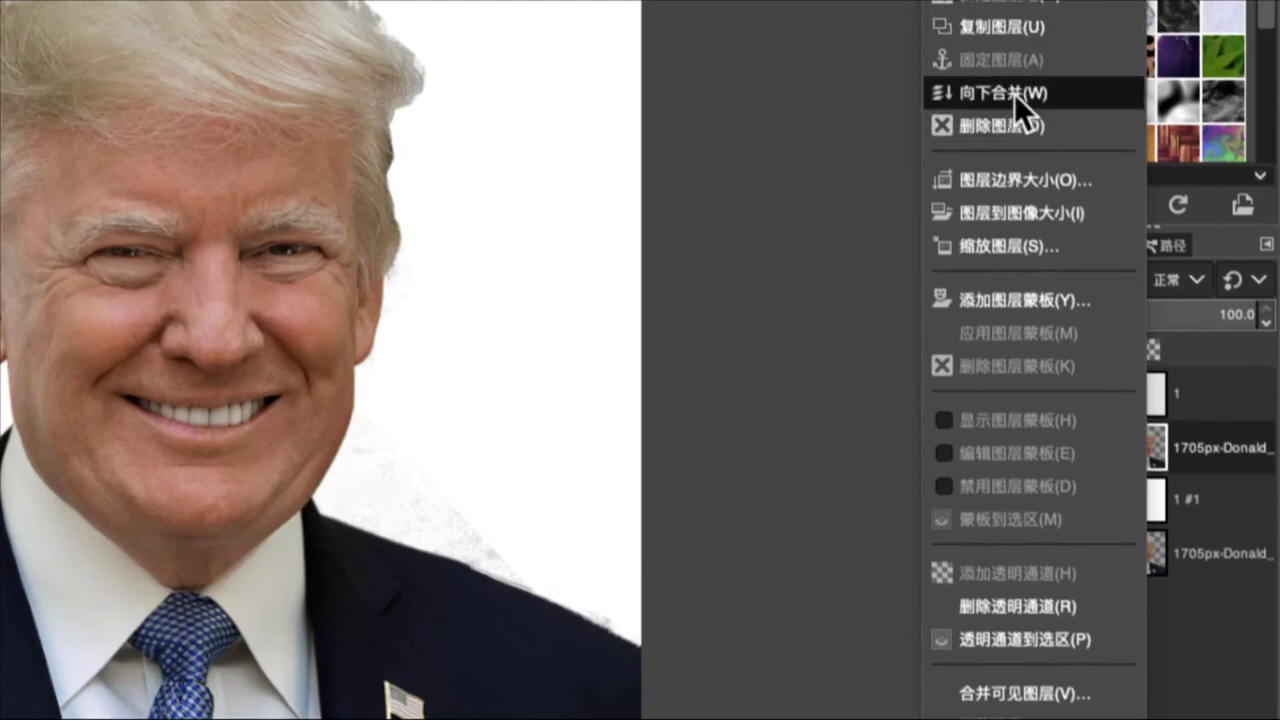
{"action": "left_click", "coordinate": [1027, 94]}
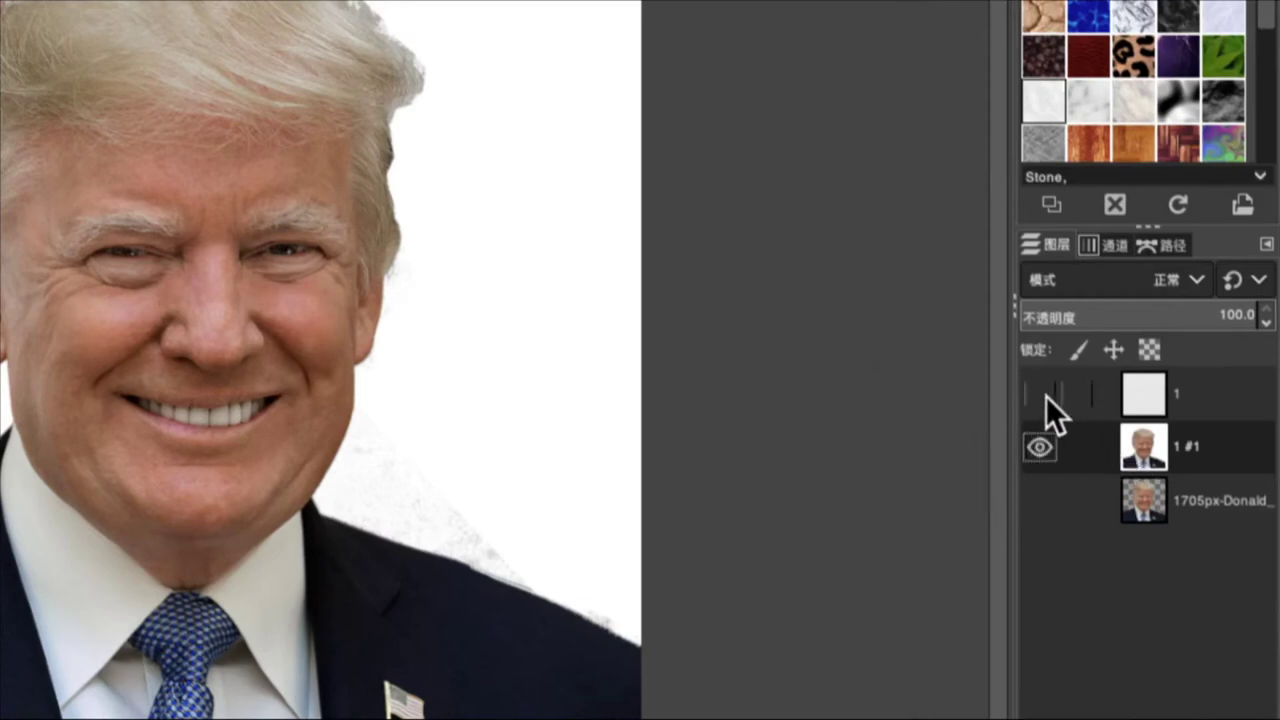
Step: Show the biography text layer and set its blend mode to Screen (滤色)
{"action": "left_click", "coordinate": [1040, 395]}
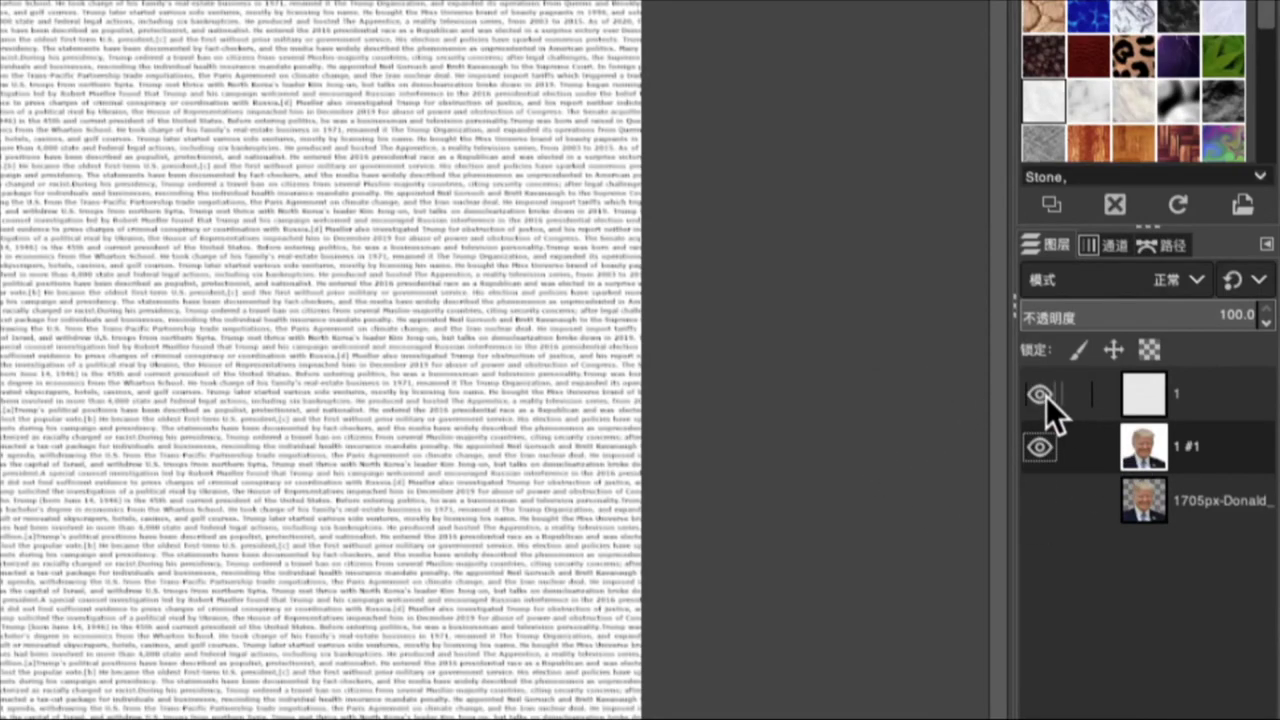
{"action": "left_click", "coordinate": [1218, 393]}
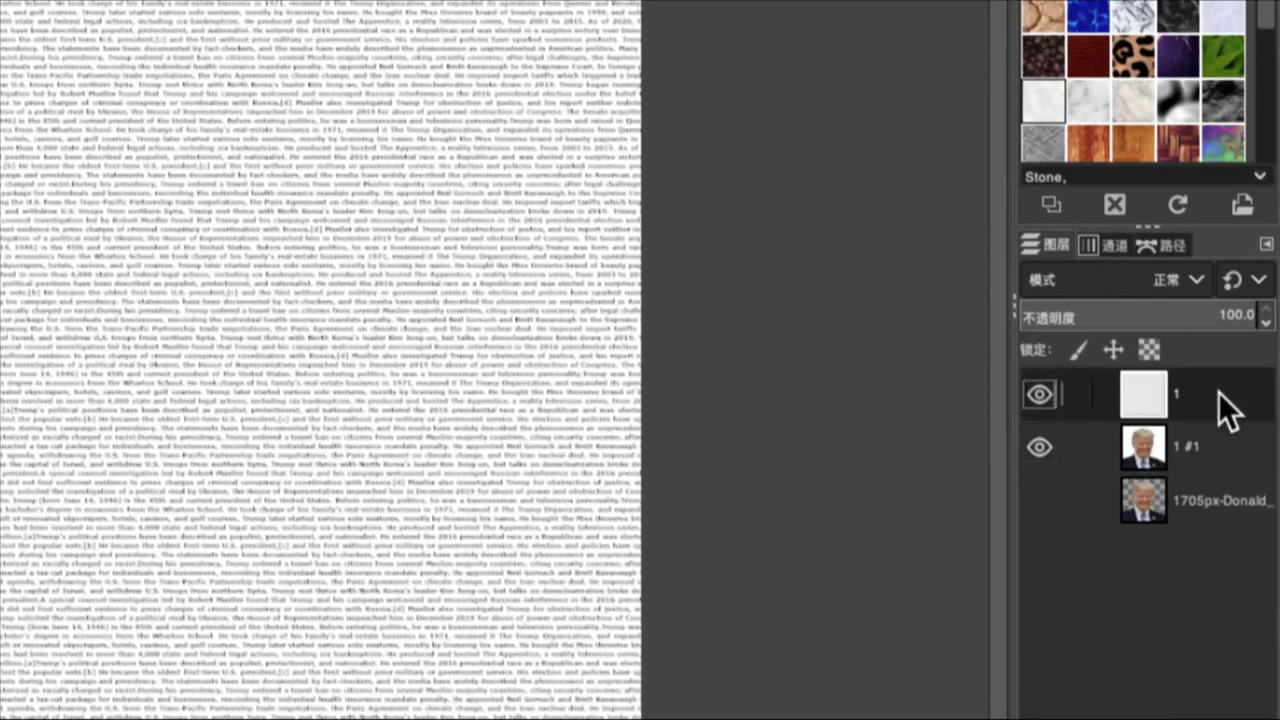
{"action": "left_click", "coordinate": [1192, 282]}
{"action": "scroll", "coordinate": [1172, 370], "scroll_direction": "down", "scroll_amount": 5}
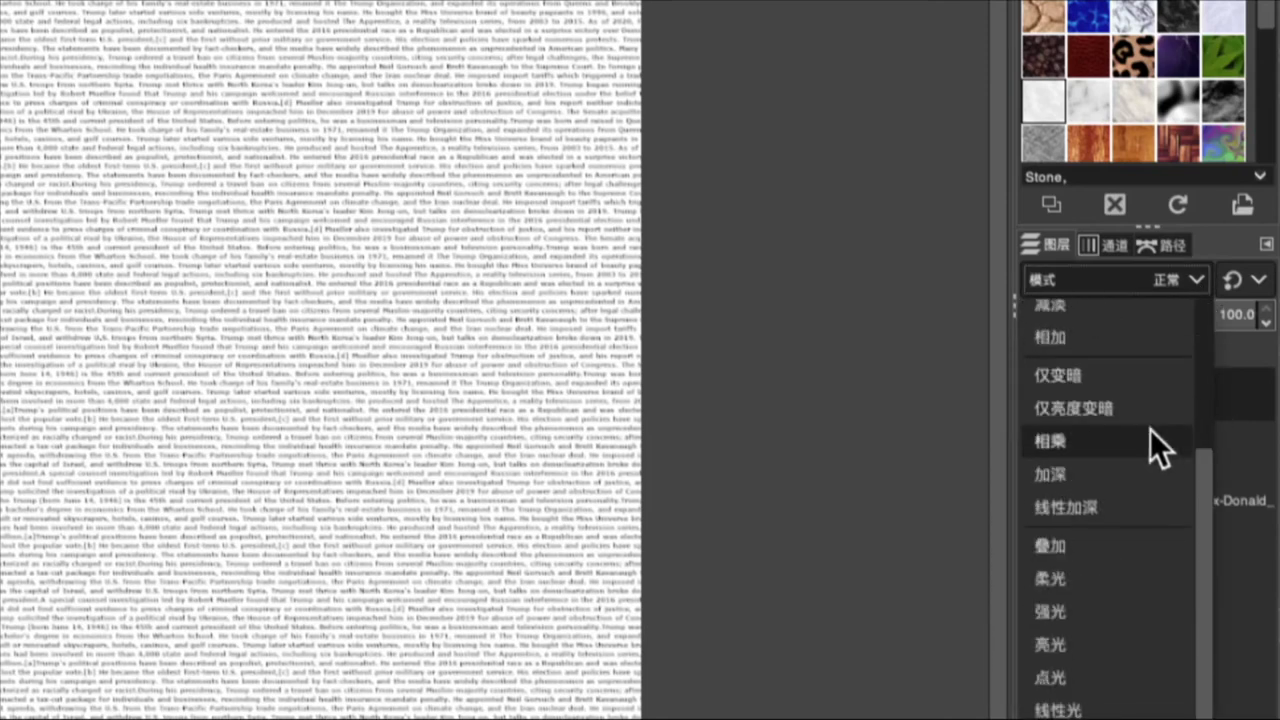
{"action": "scroll", "coordinate": [1130, 520], "scroll_direction": "up", "scroll_amount": 5}
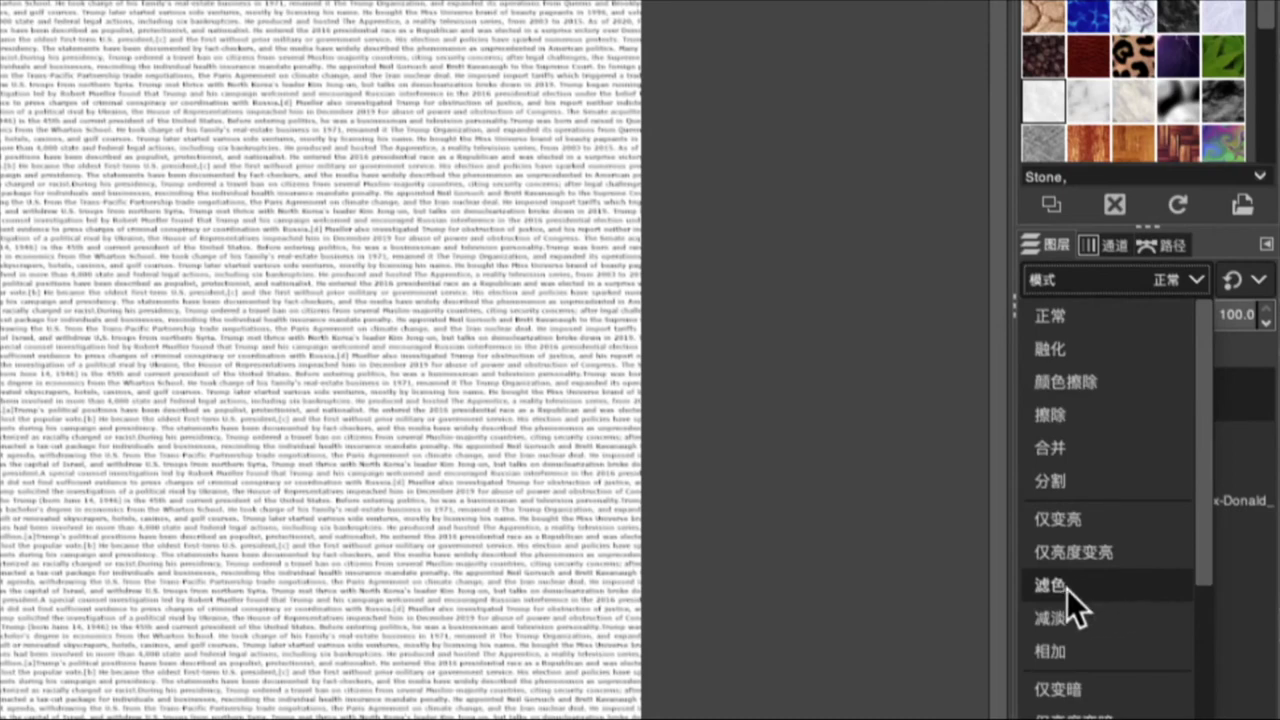
{"action": "left_click", "coordinate": [1067, 598]}
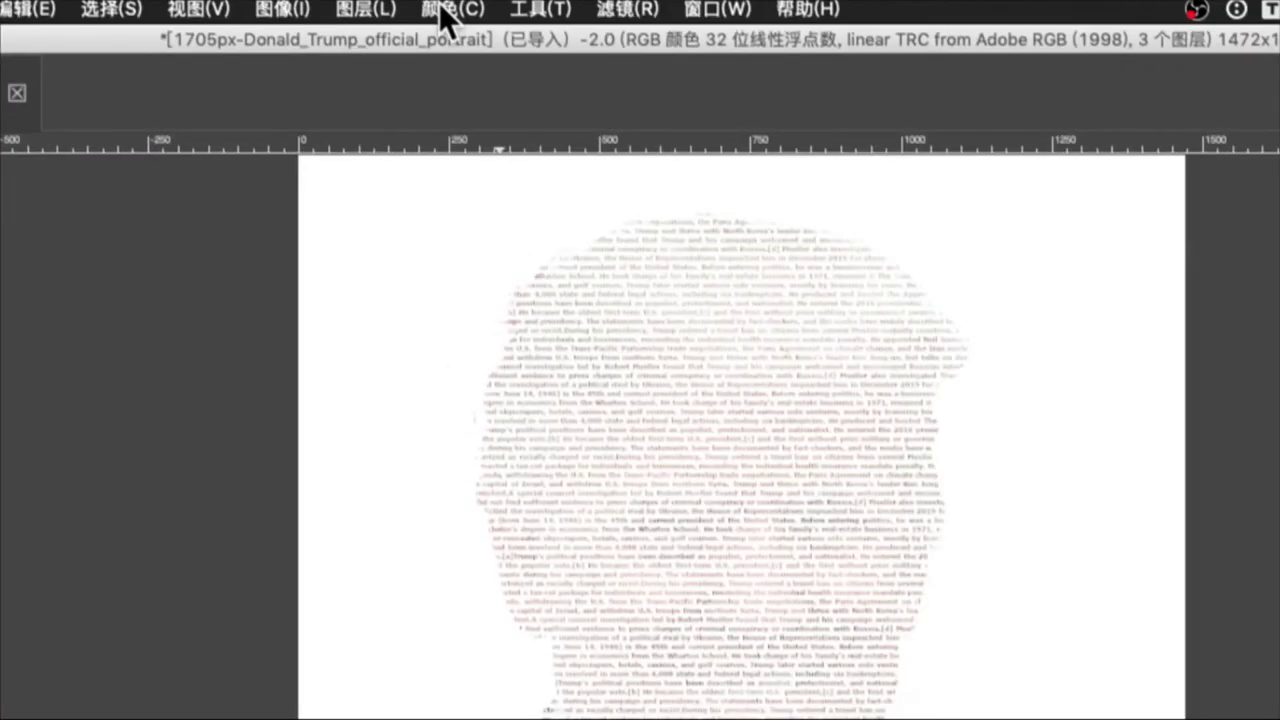
Step: Apply an S-shaped Curves (曲线) adjustment to the merged portrait layer, deepening the shadows and lifting the midtones to 65.62 input, 81.64 output
{"action": "left_click", "coordinate": [445, 12]}
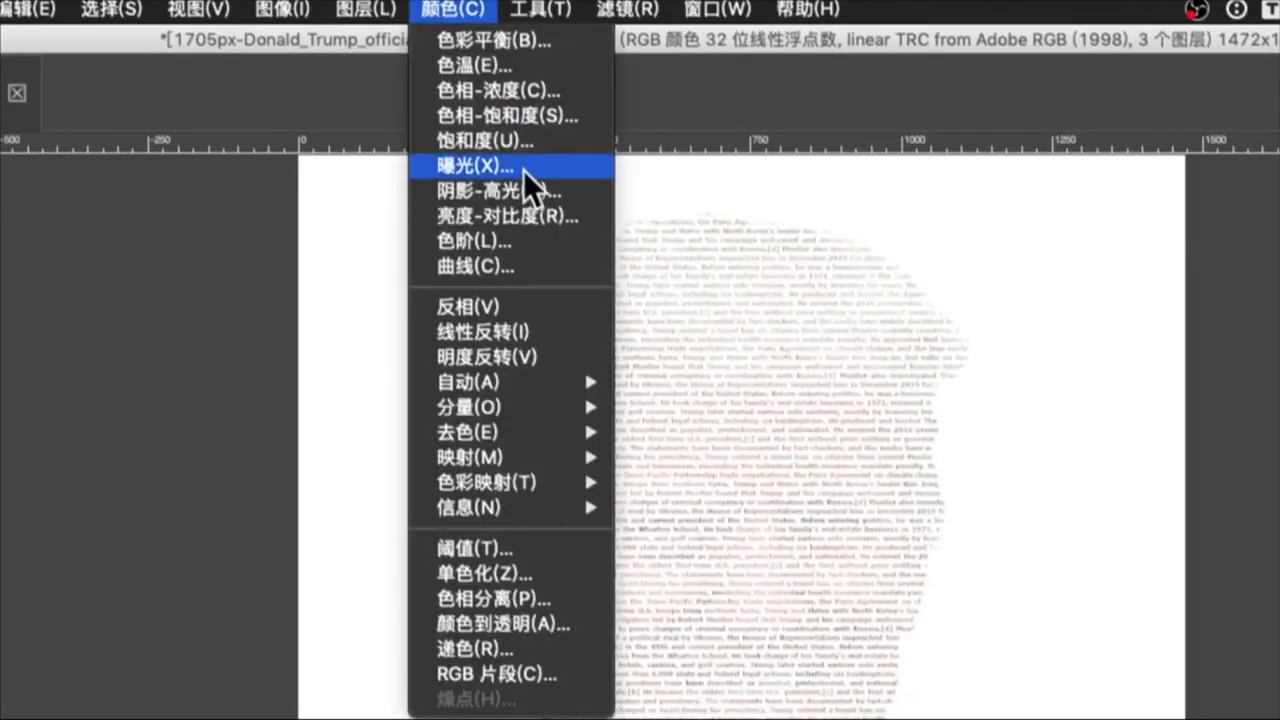
{"action": "left_click", "coordinate": [536, 267]}
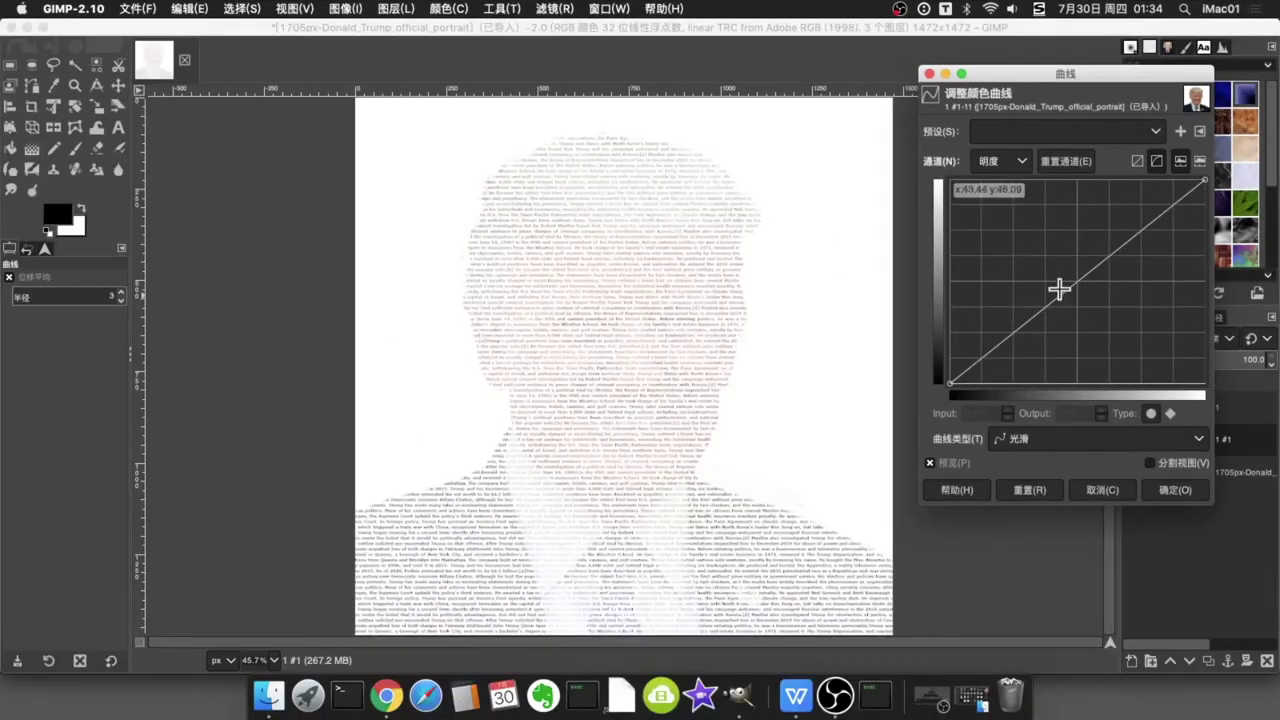
{"action": "left_click_drag", "start_coordinate": [1029, 321], "coordinate": [1037, 271]}
{"action": "left_click_drag", "start_coordinate": [1090, 222], "coordinate": [1097, 194]}
{"action": "left_click", "coordinate": [1086, 239]}
{"action": "mouse_move", "coordinate": [1086, 239]}
{"action": "left_mouse_down"}
{"action": "mouse_move", "coordinate": [1088, 257]}
{"action": "mouse_move", "coordinate": [1068, 248]}
{"action": "left_mouse_up"}
{"action": "left_click_drag", "start_coordinate": [1031, 289], "coordinate": [1001, 379]}
{"action": "left_click_drag", "start_coordinate": [1188, 186], "coordinate": [1108, 209]}
{"action": "left_click_drag", "start_coordinate": [1186, 217], "coordinate": [1173, 205]}
{"action": "left_click_drag", "start_coordinate": [1038, 272], "coordinate": [1058, 294]}
{"action": "left_click_drag", "start_coordinate": [1068, 248], "coordinate": [1119, 219]}
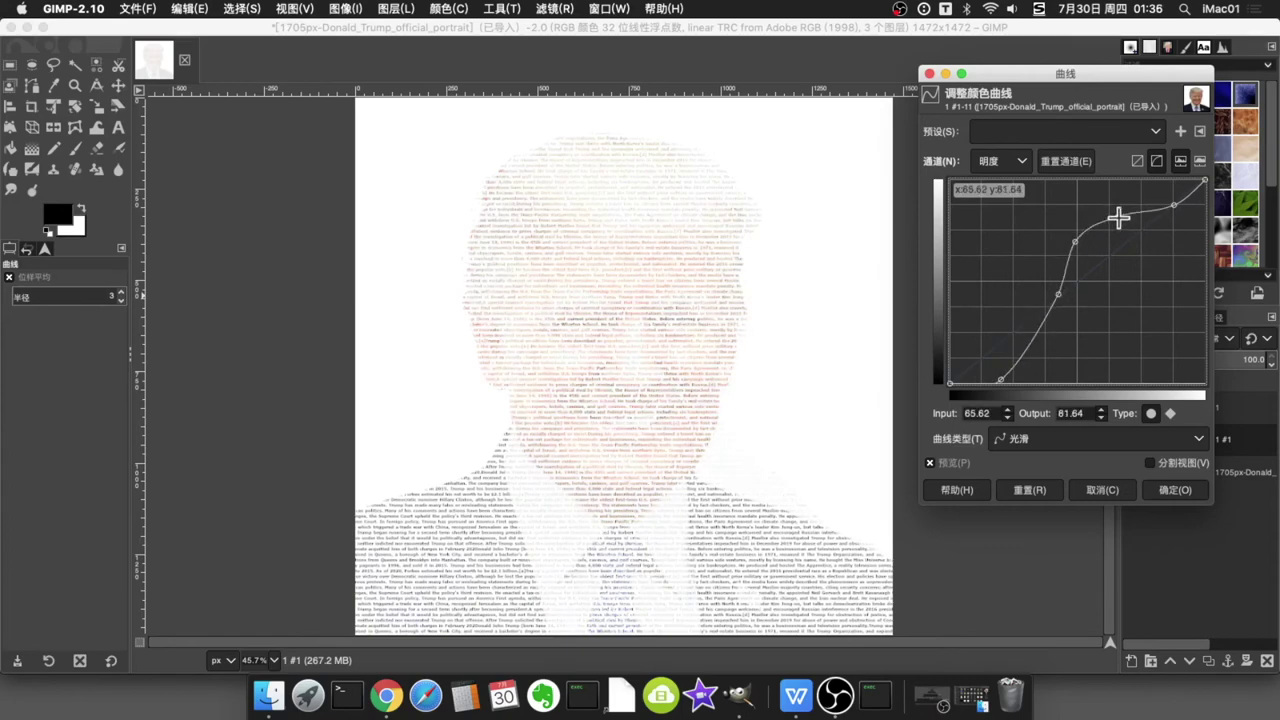
{"action": "left_click", "coordinate": [1173, 490]}
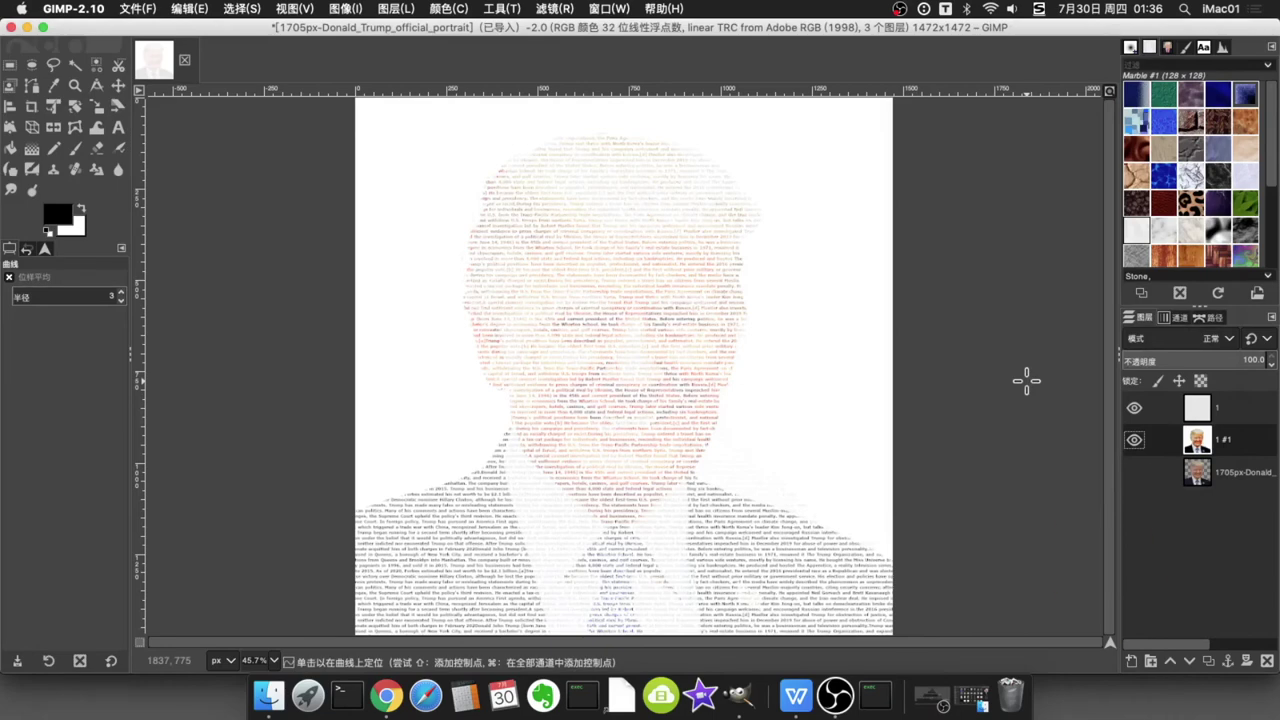
Step: Create a white-filled layer above the portrait and fill it with the second Full saturation spectrum gradient, from the upper-right corner to the lower-left
{"action": "left_click", "coordinate": [1131, 661]}
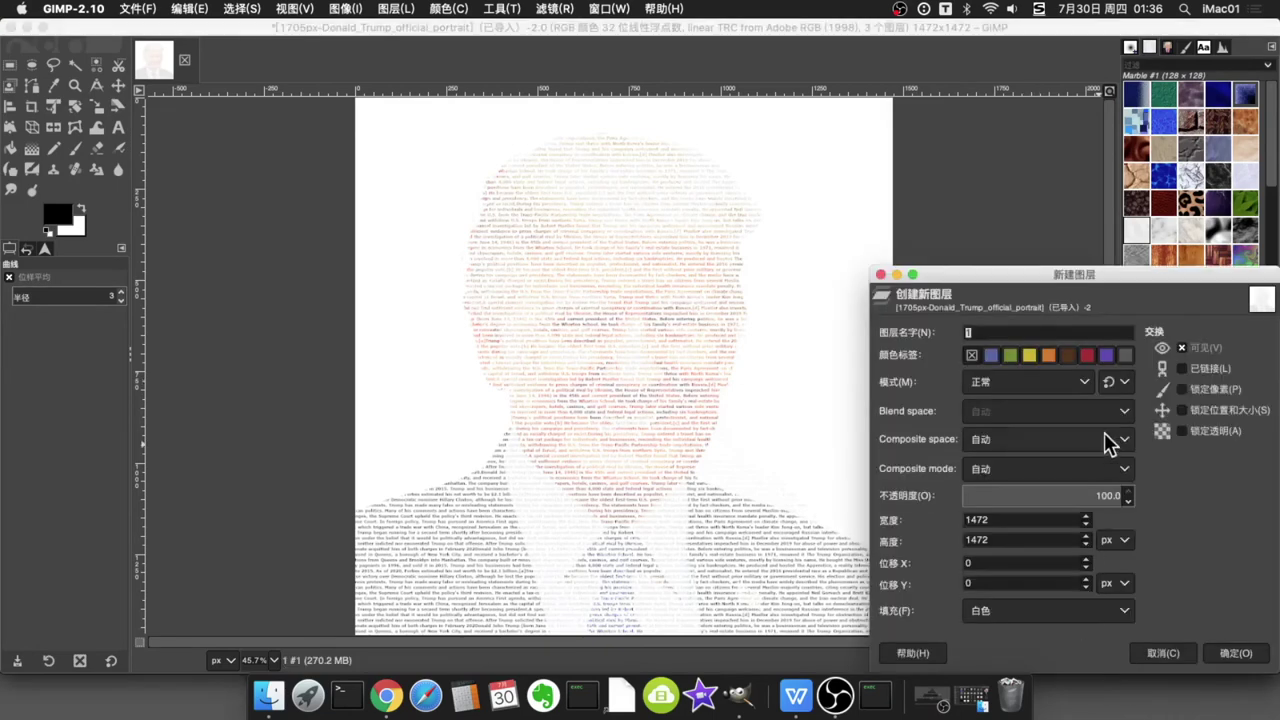
{"action": "left_click", "coordinate": [1232, 655]}
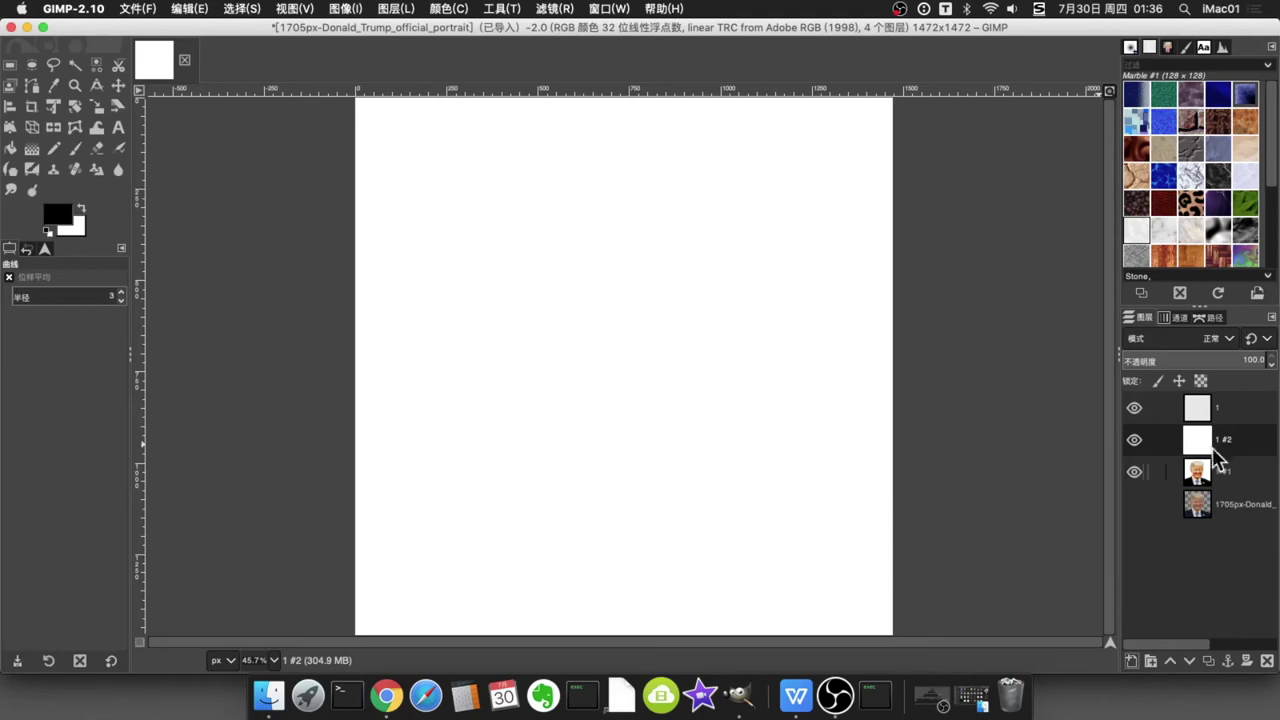
{"action": "left_click", "coordinate": [32, 150]}
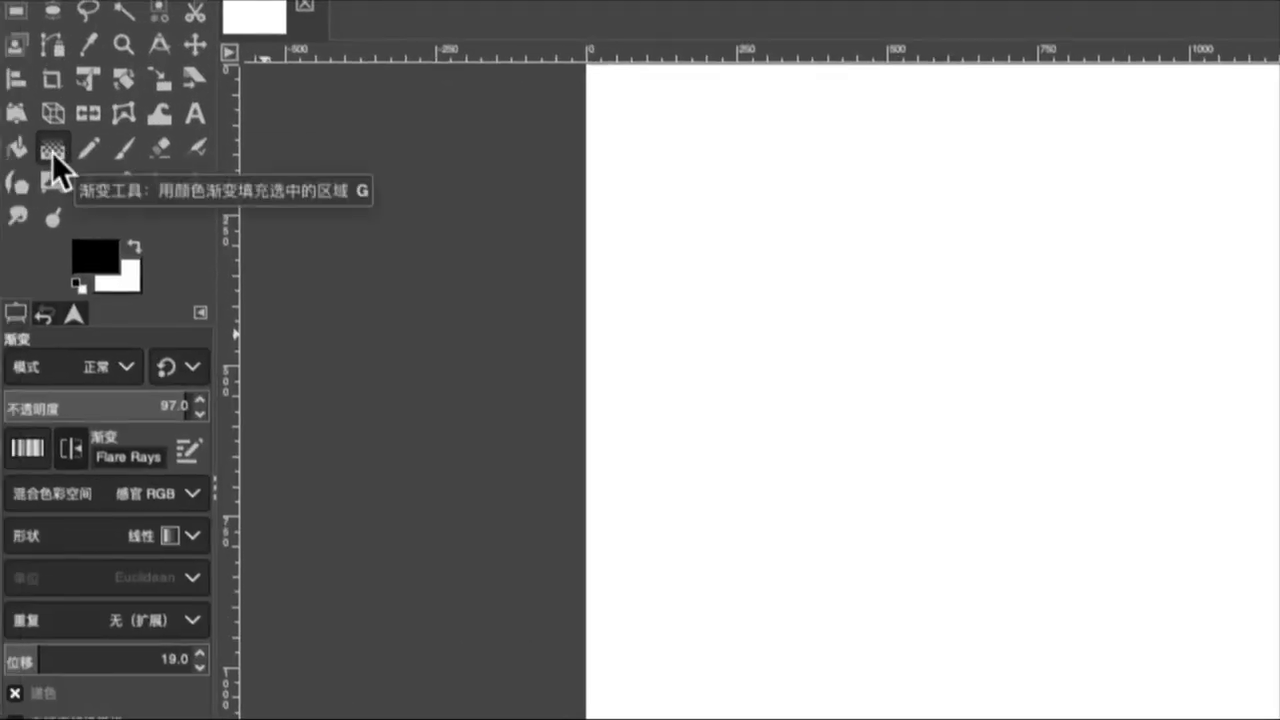
{"action": "left_click", "coordinate": [30, 451]}
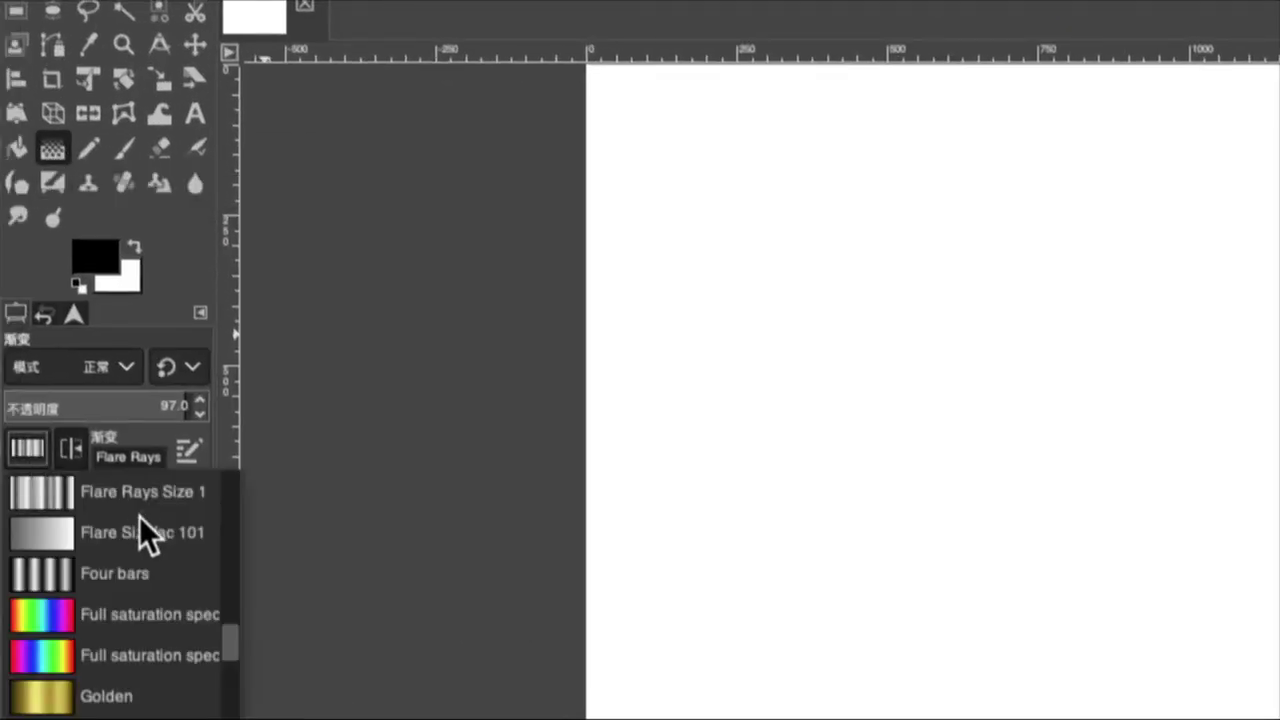
{"action": "left_click", "coordinate": [49, 654]}
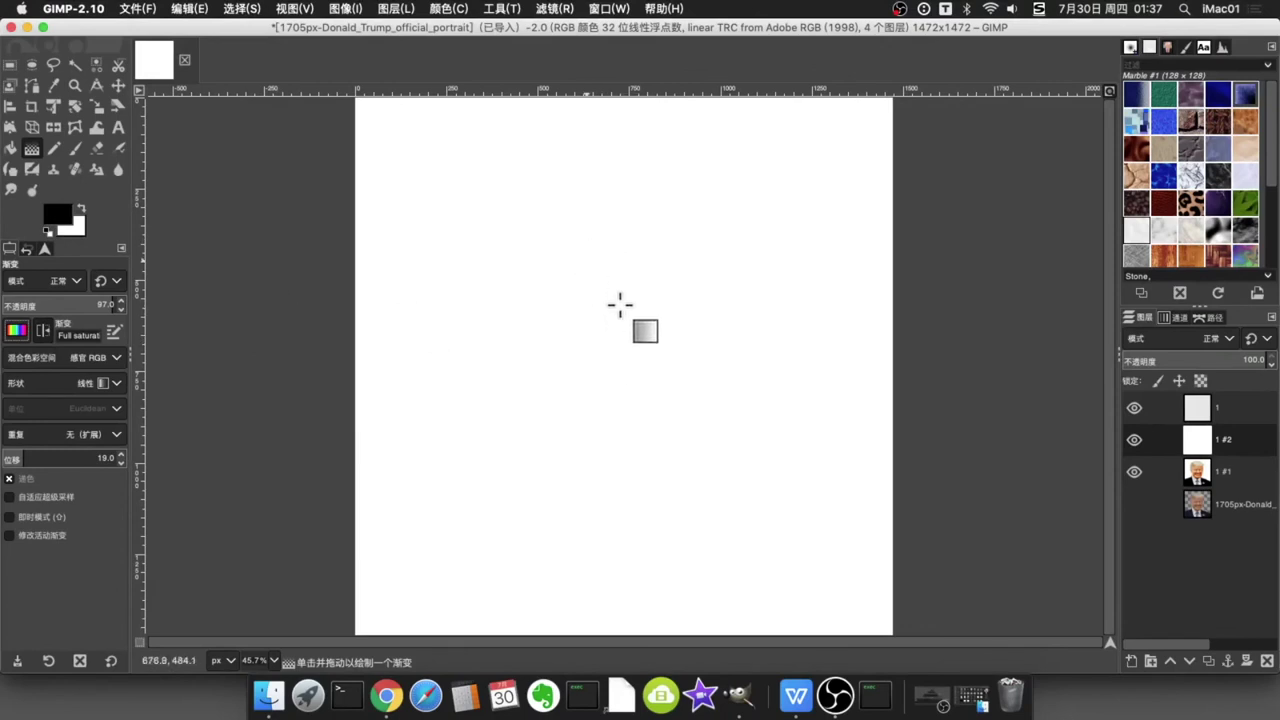
{"action": "left_click", "coordinate": [274, 661]}
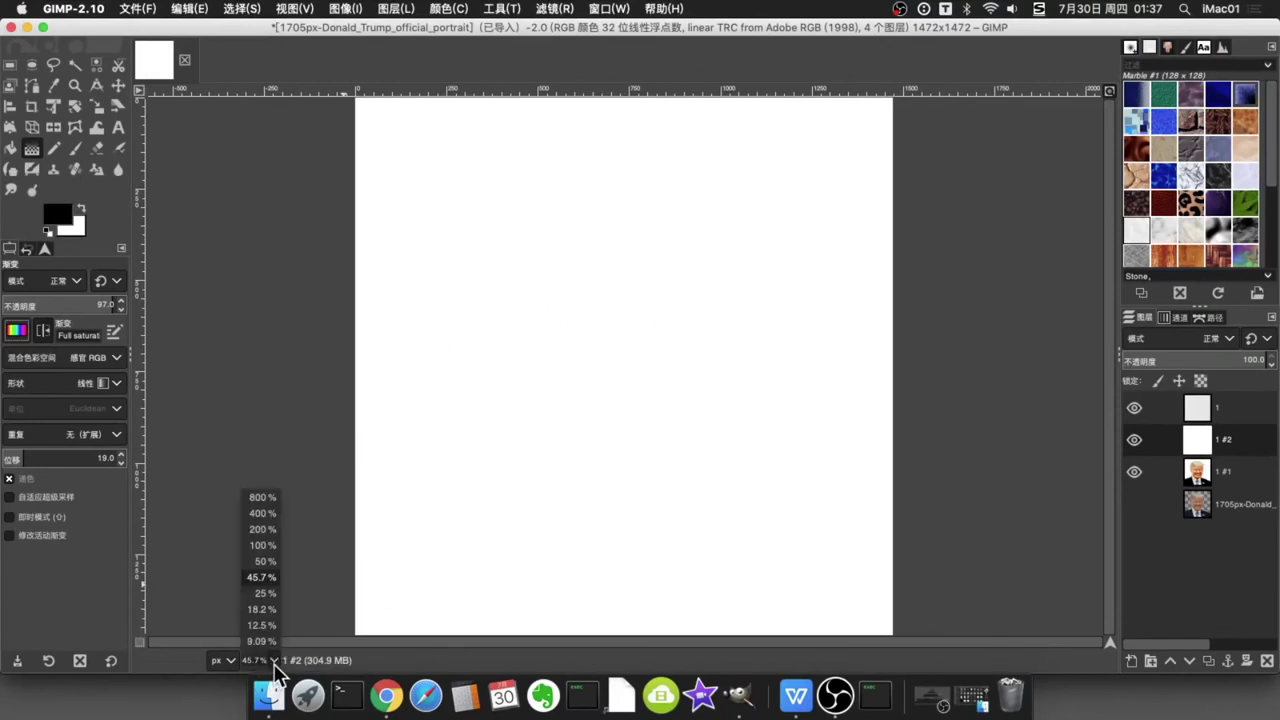
{"action": "left_click", "coordinate": [274, 596]}
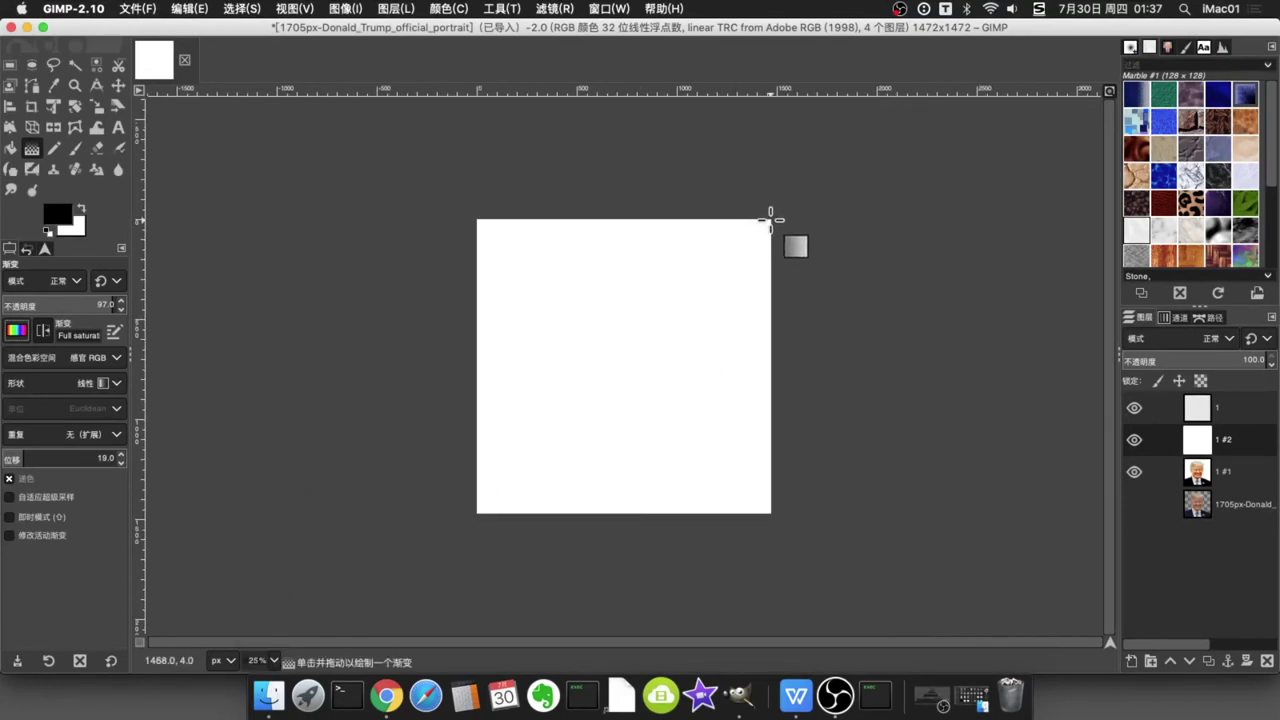
{"action": "left_click_drag", "start_coordinate": [771, 218], "coordinate": [477, 513]}
{"action": "key", "text": "Return"}
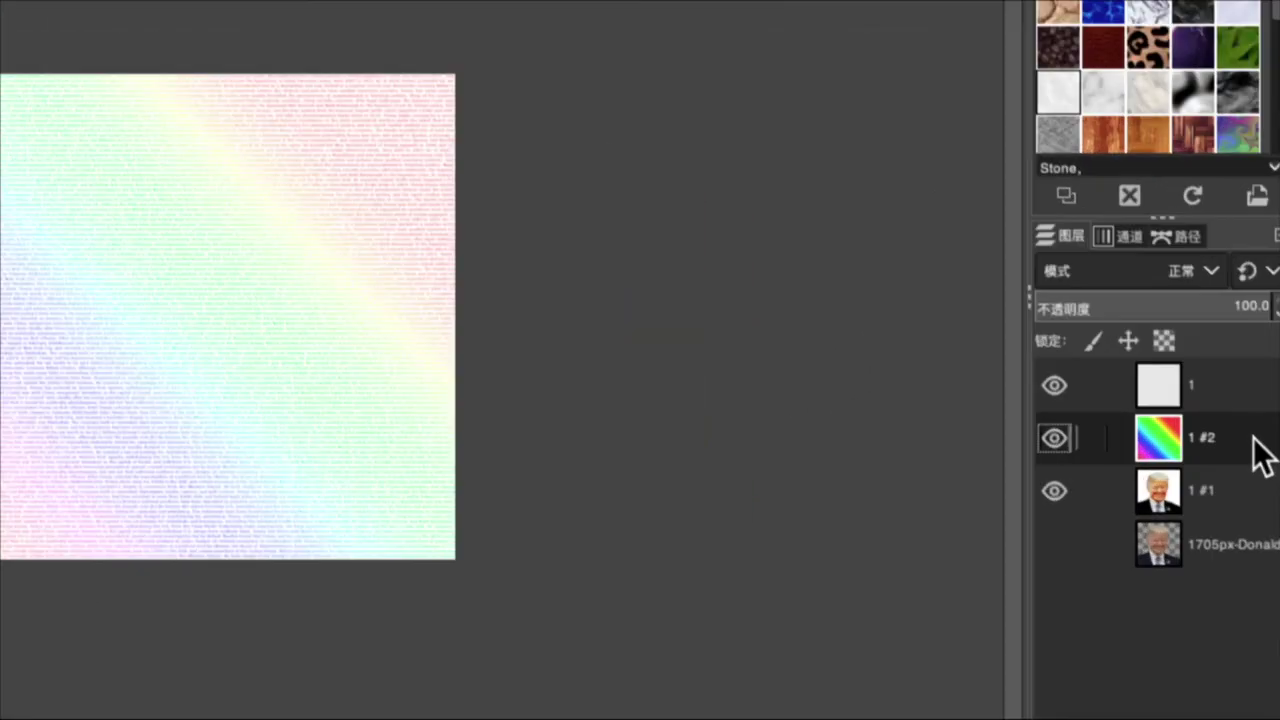
Step: Set the rainbow gradient layer's blend mode to Screen (滤色) and darken the layer with Curves (曲线)
{"action": "left_click", "coordinate": [1194, 269]}
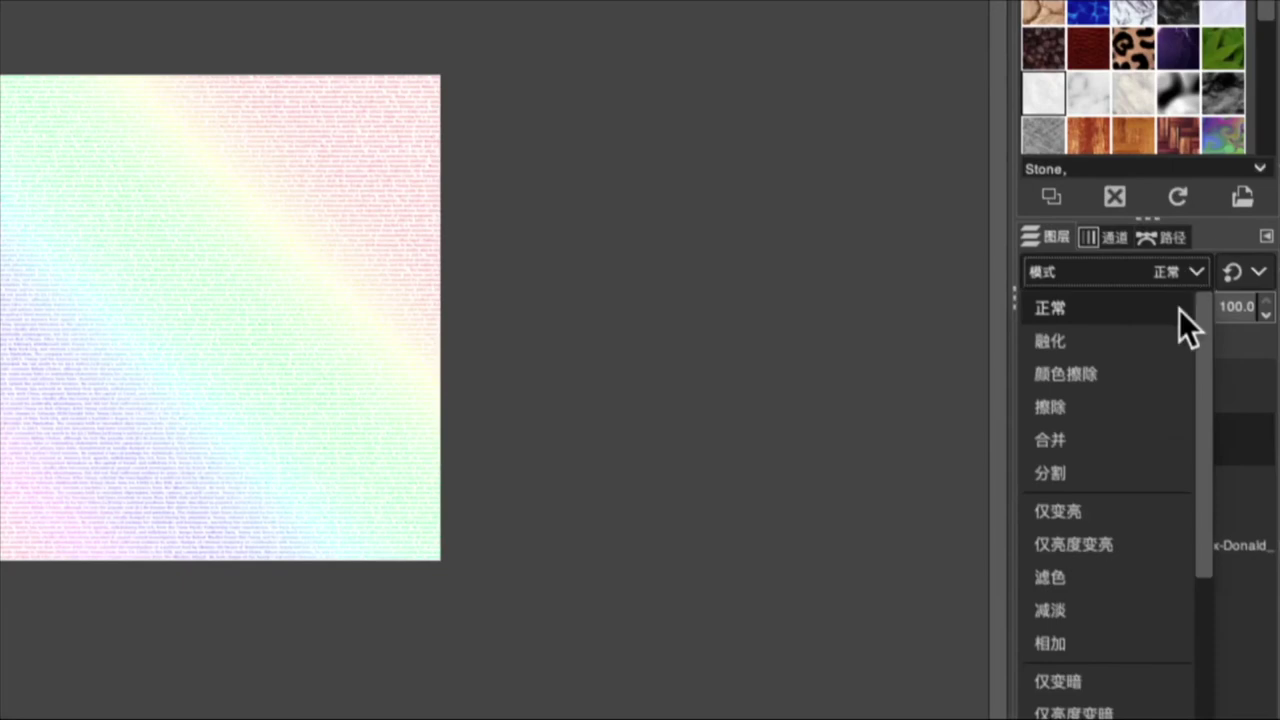
{"action": "left_click", "coordinate": [1129, 581]}
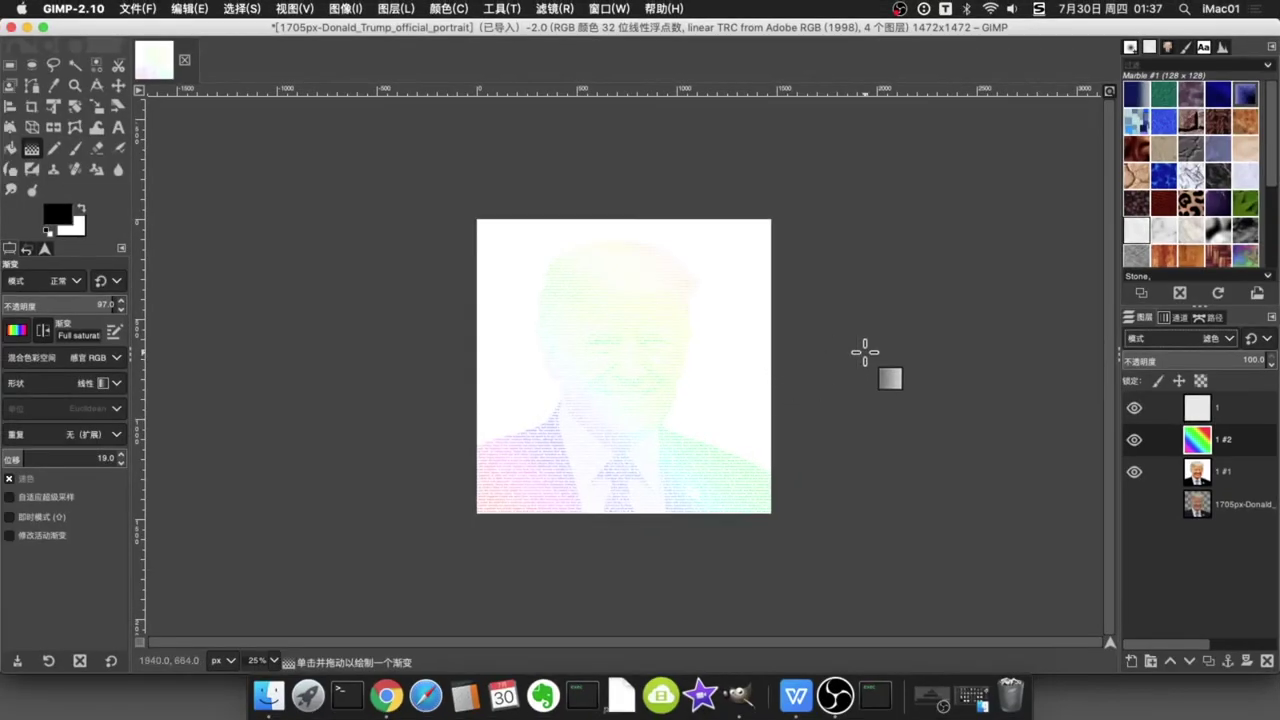
{"action": "left_click", "coordinate": [1110, 91]}
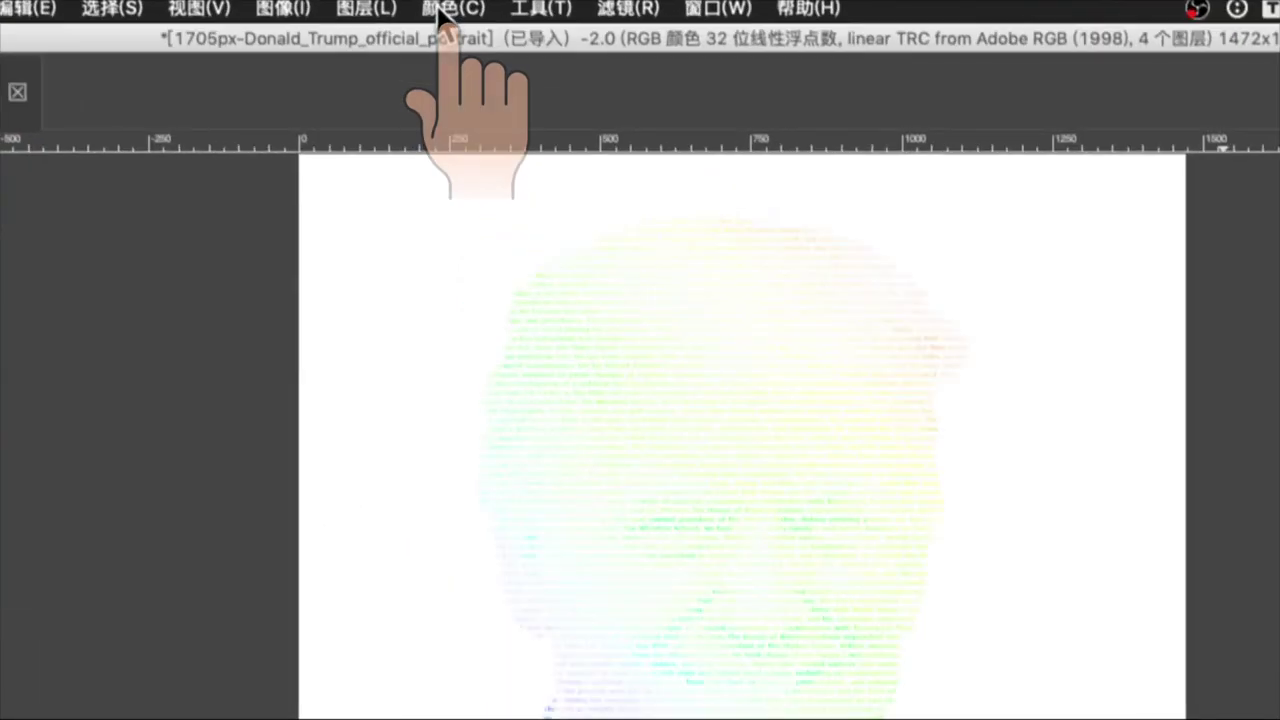
{"action": "left_click", "coordinate": [448, 9]}
{"action": "left_click", "coordinate": [585, 265]}
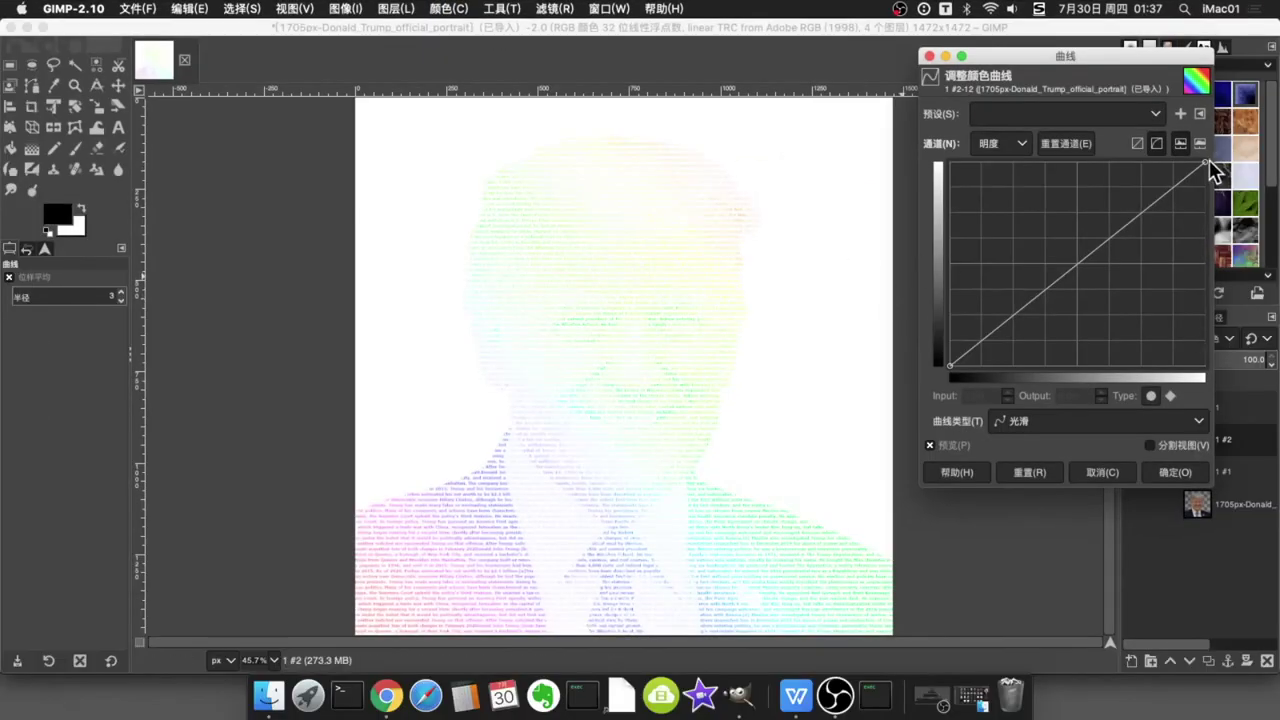
{"action": "left_click_drag", "start_coordinate": [1279, 260], "coordinate": [1279, 407]}
{"action": "left_click_drag", "start_coordinate": [1222, 256], "coordinate": [1222, 256]}
{"action": "left_click", "coordinate": [1180, 474]}
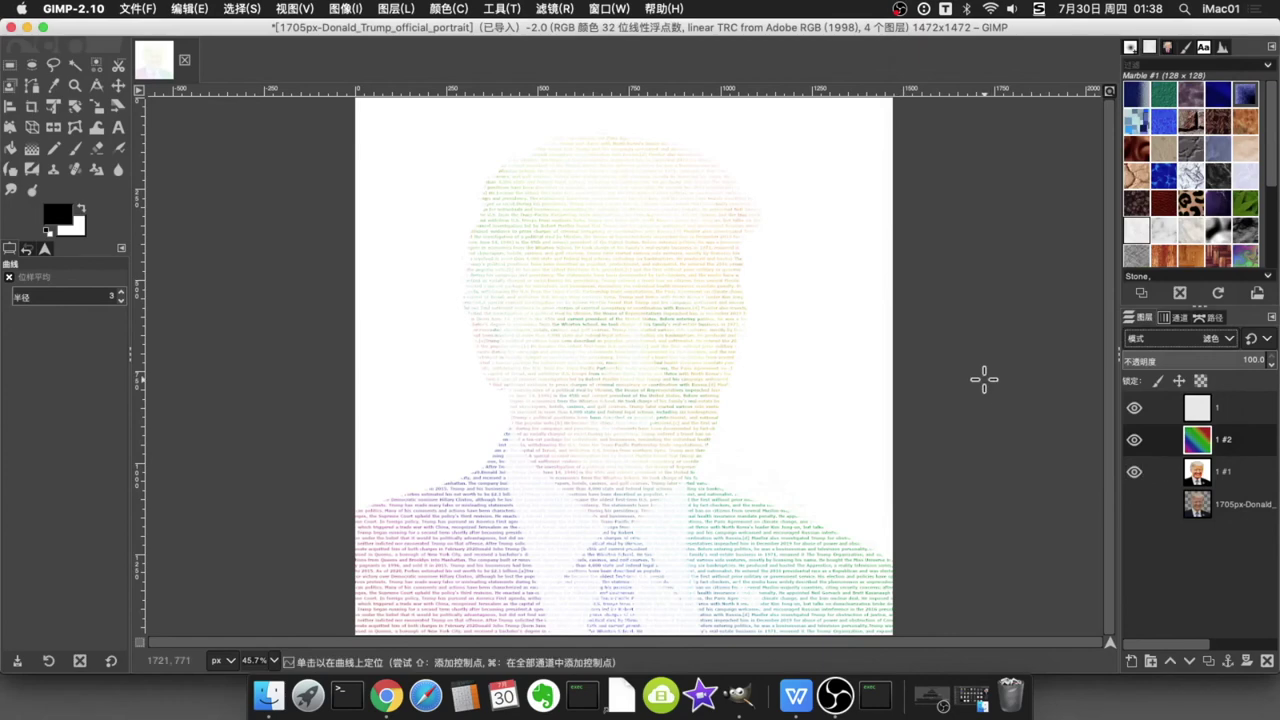
Step: Add the centred text 谢谢收看 across the middle of the portrait in golden brown, STIXIntegralsSm Bold, 250 px
{"action": "left_click", "coordinate": [118, 127]}
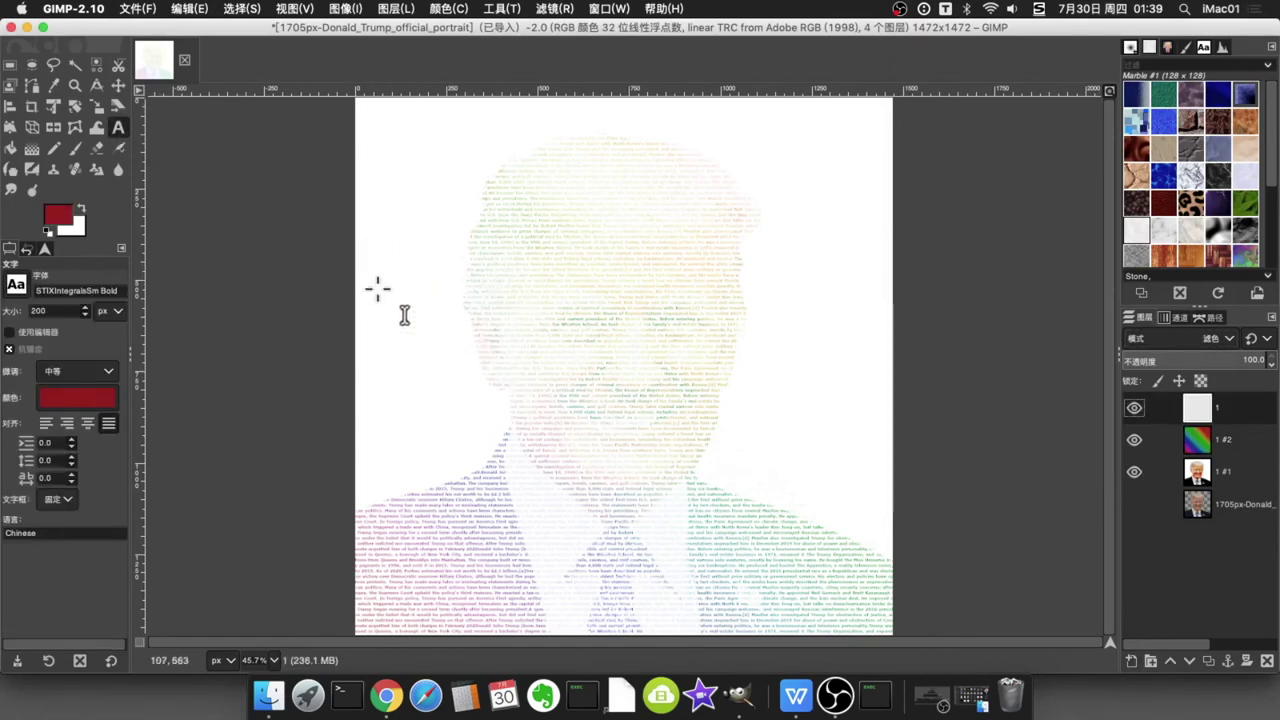
{"action": "left_click_drag", "start_coordinate": [358, 278], "coordinate": [880, 530]}
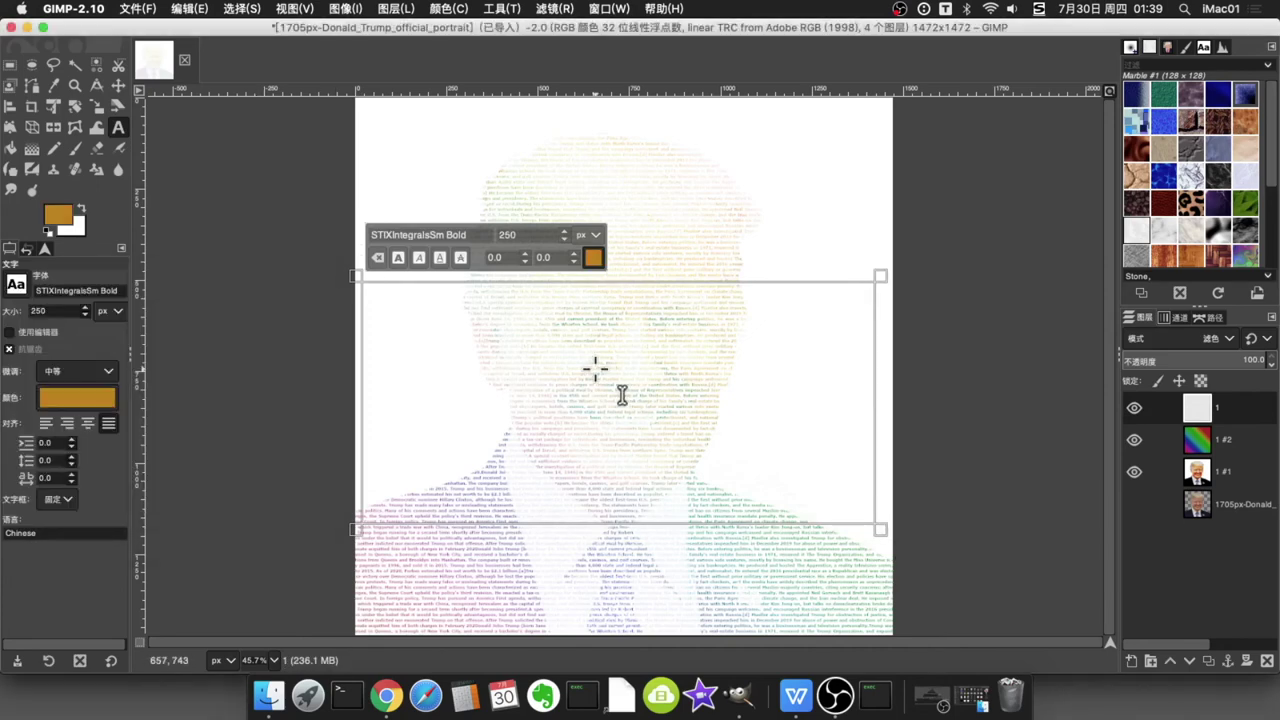
{"action": "type", "text": "谢谢收看"}
{"action": "left_click", "coordinate": [987, 270]}
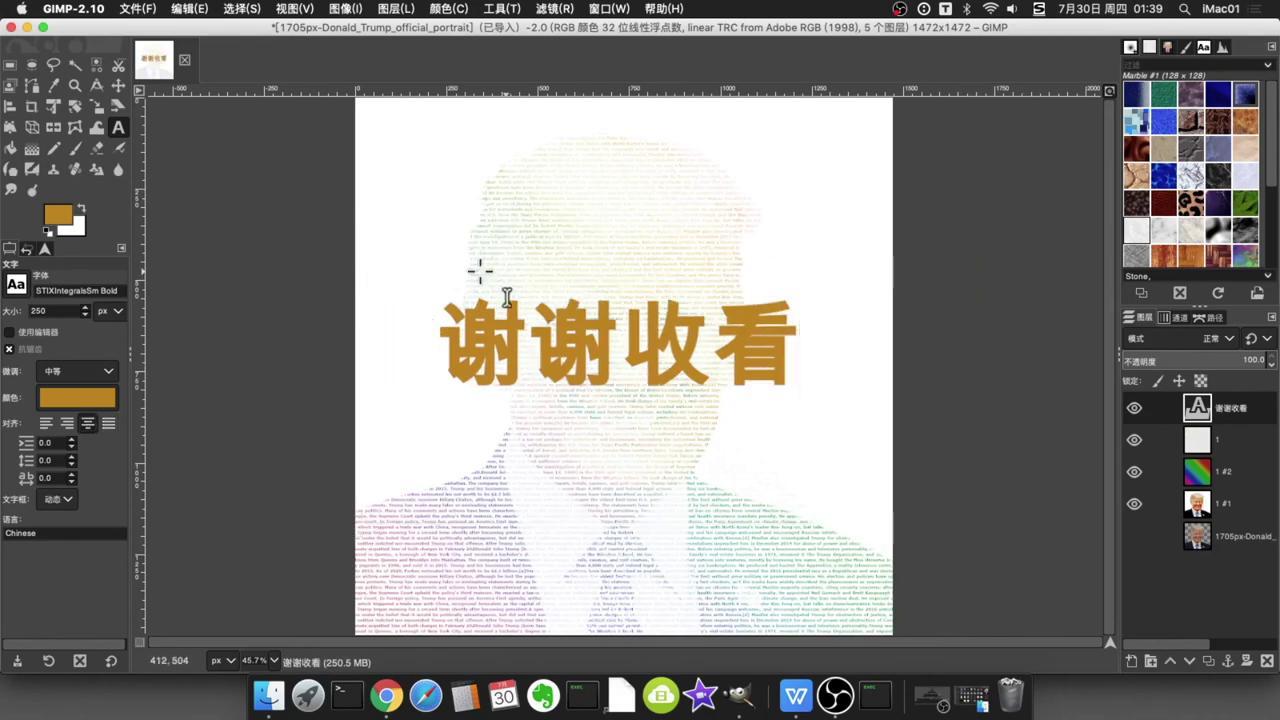
Step: Move the 谢谢收看 text down over the chest area and reduce its layer opacity to 68.3
{"action": "left_click", "coordinate": [118, 86]}
{"action": "left_click_drag", "start_coordinate": [650, 368], "coordinate": [652, 568]}
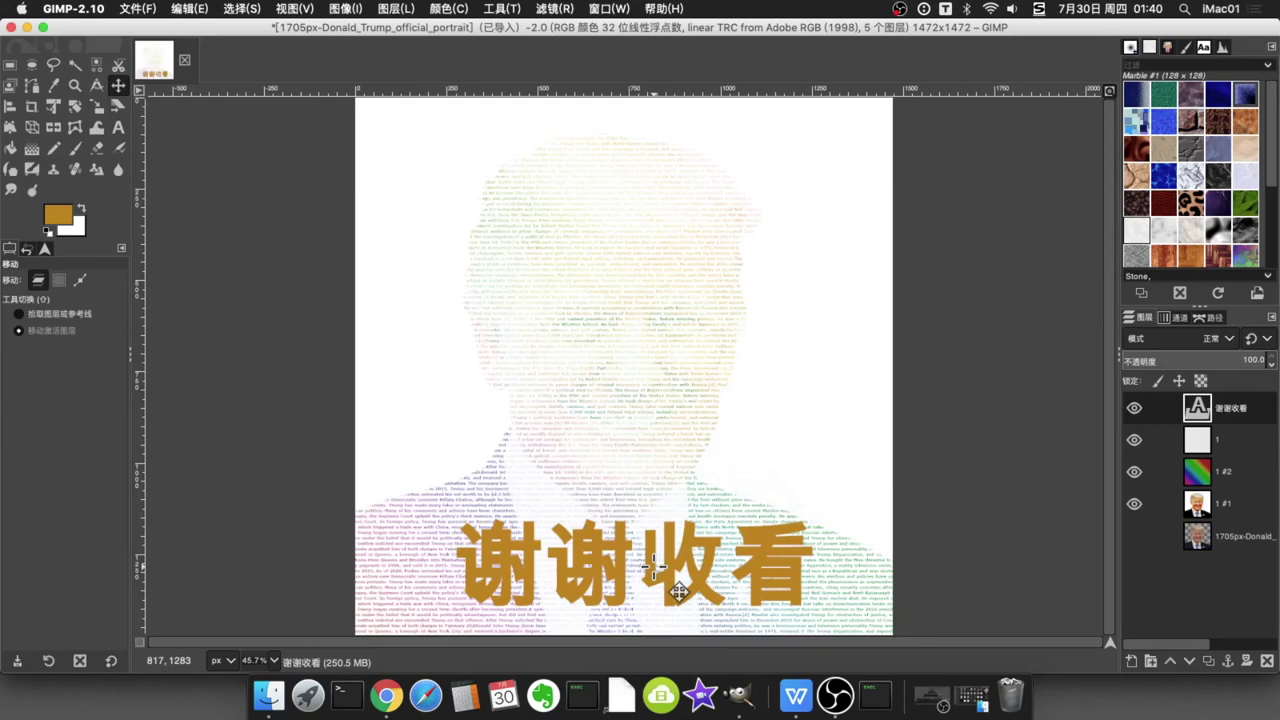
{"action": "left_click_drag", "start_coordinate": [1260, 350], "coordinate": [1224, 350]}
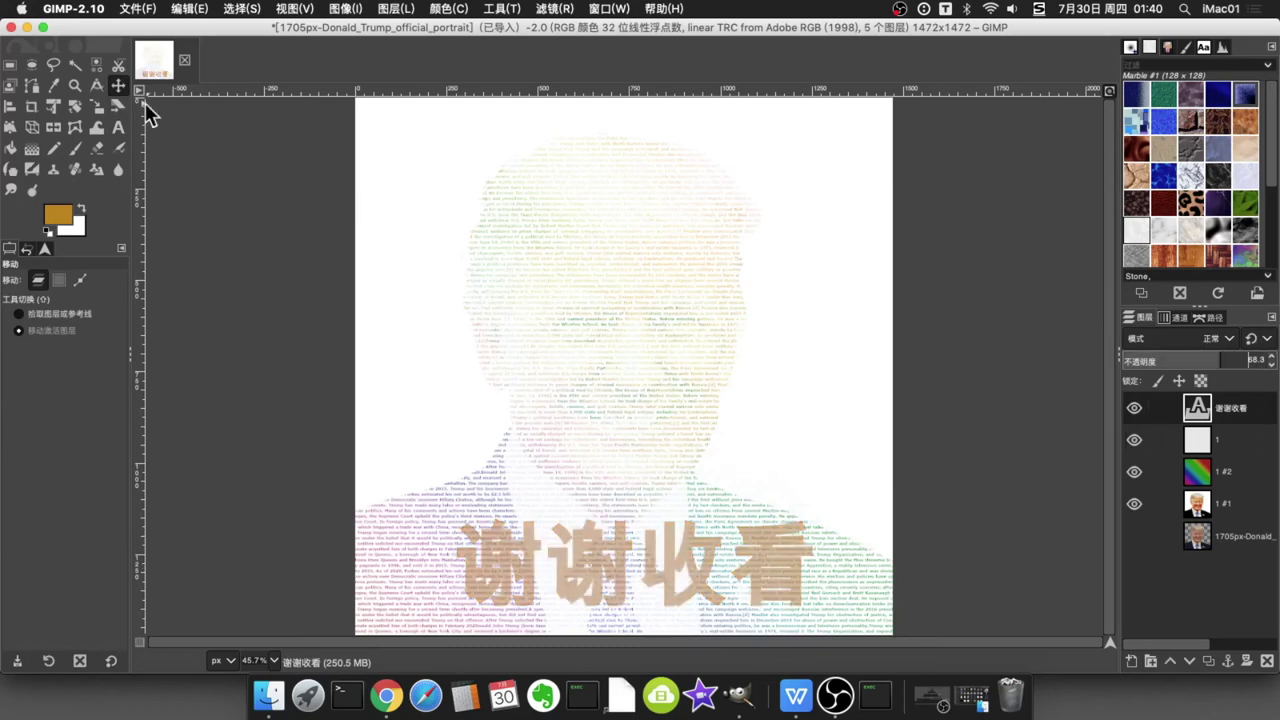
Step: Select the area around the 谢谢收看 letters by colour and try a horizontal spectrum gradient across the text
{"action": "left_click", "coordinate": [96, 64]}
{"action": "left_click", "coordinate": [566, 590]}
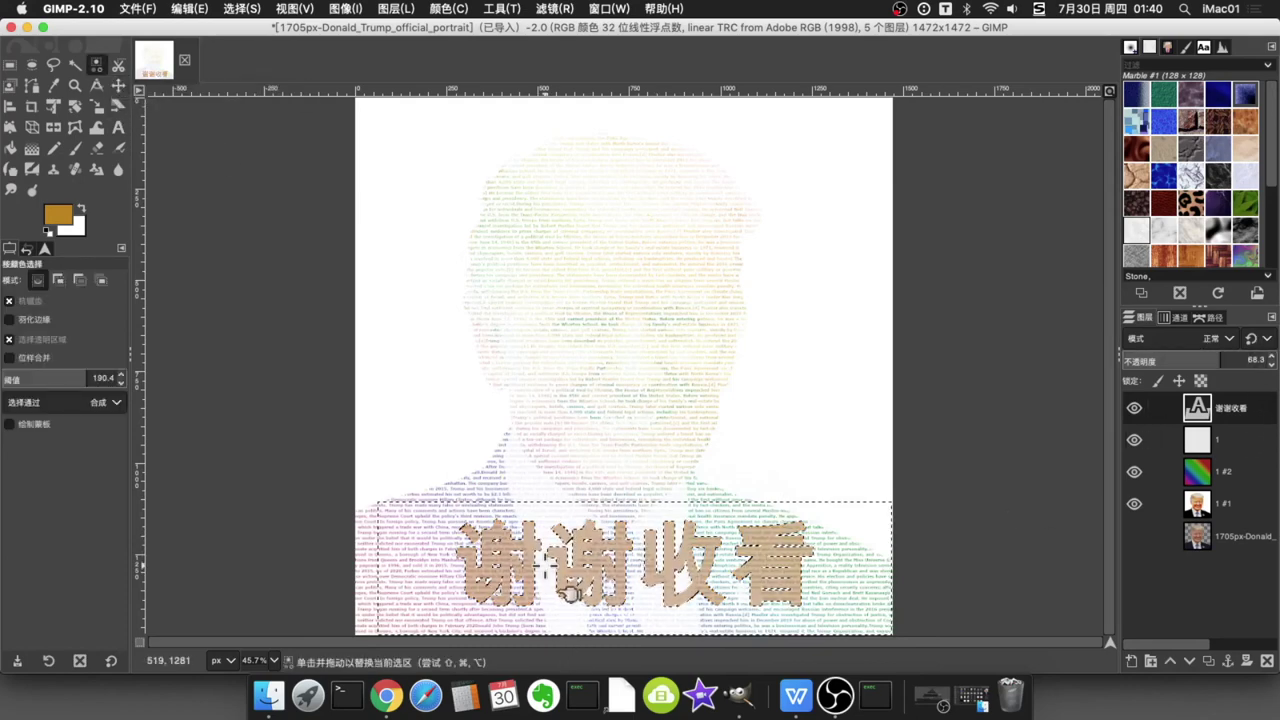
{"action": "key", "text": "g"}
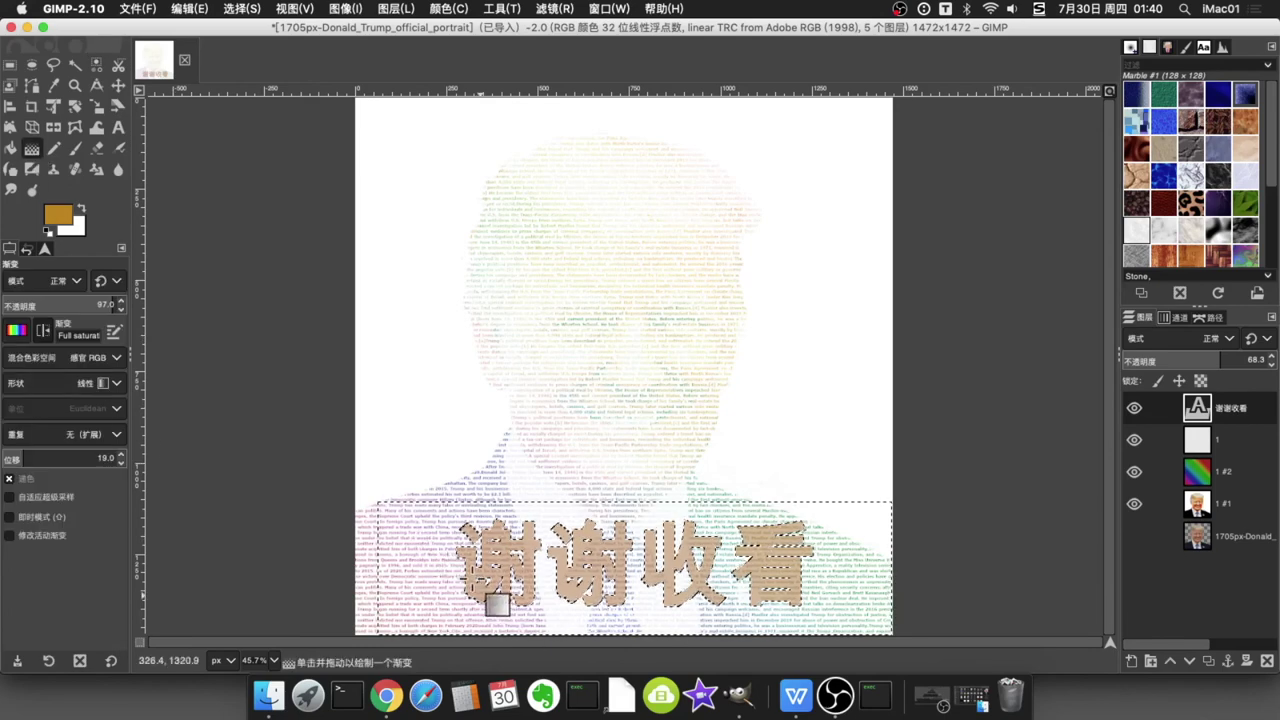
{"action": "left_click_drag", "start_coordinate": [478, 598], "coordinate": [769, 582]}
{"action": "key", "text": "Escape"}
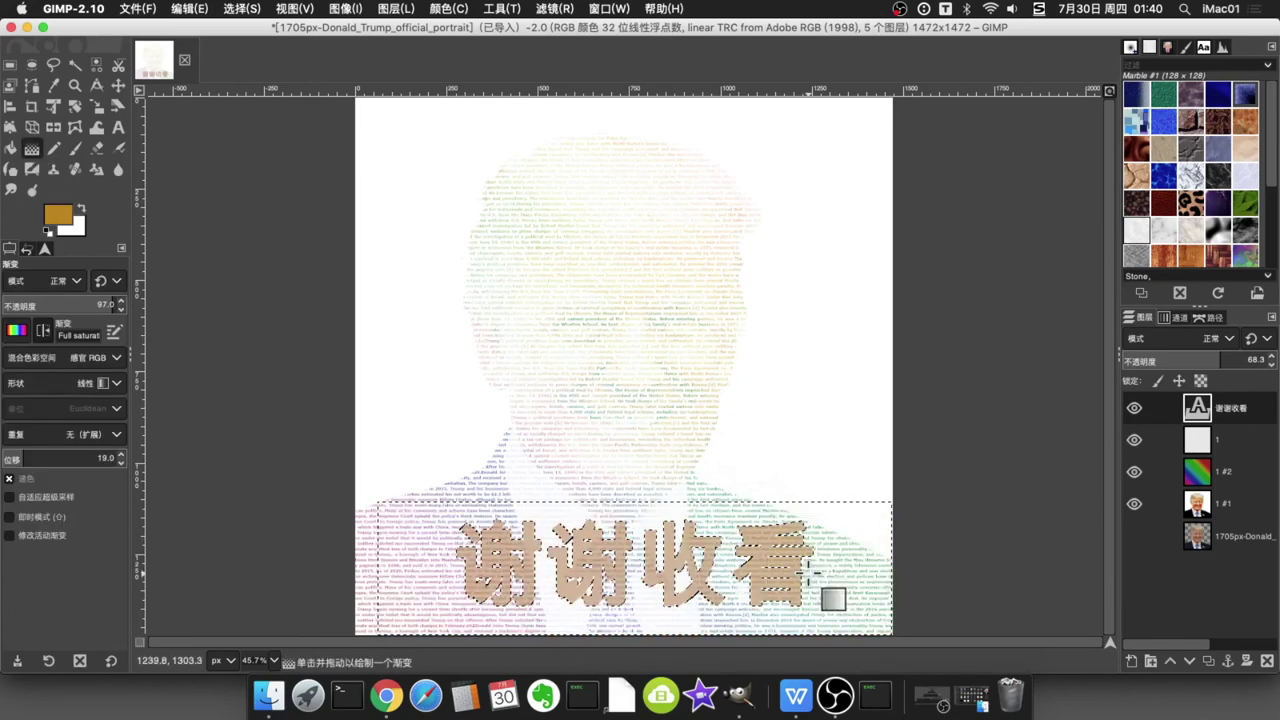
Step: Invert the selection and fill the 谢谢收看 letters with the spectrum gradient running horizontally across the text
{"action": "left_click", "coordinate": [241, 8]}
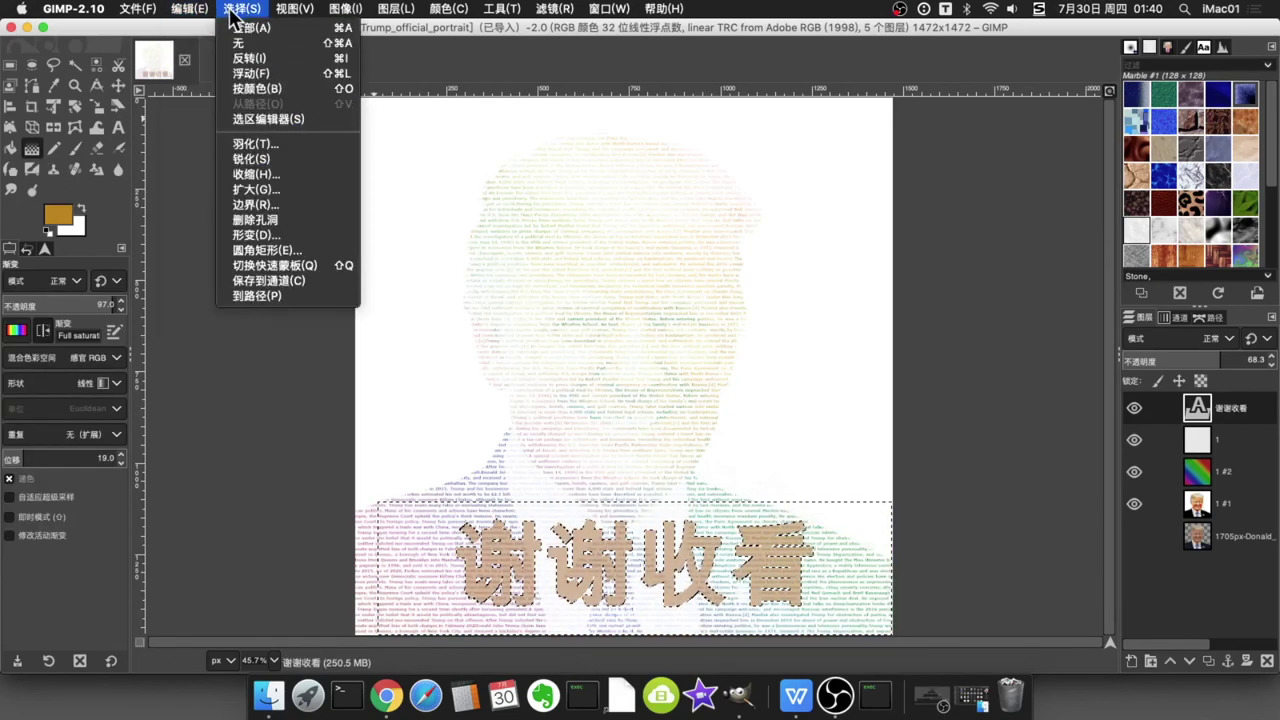
{"action": "left_click", "coordinate": [268, 60]}
{"action": "left_click_drag", "start_coordinate": [470, 568], "coordinate": [815, 563]}
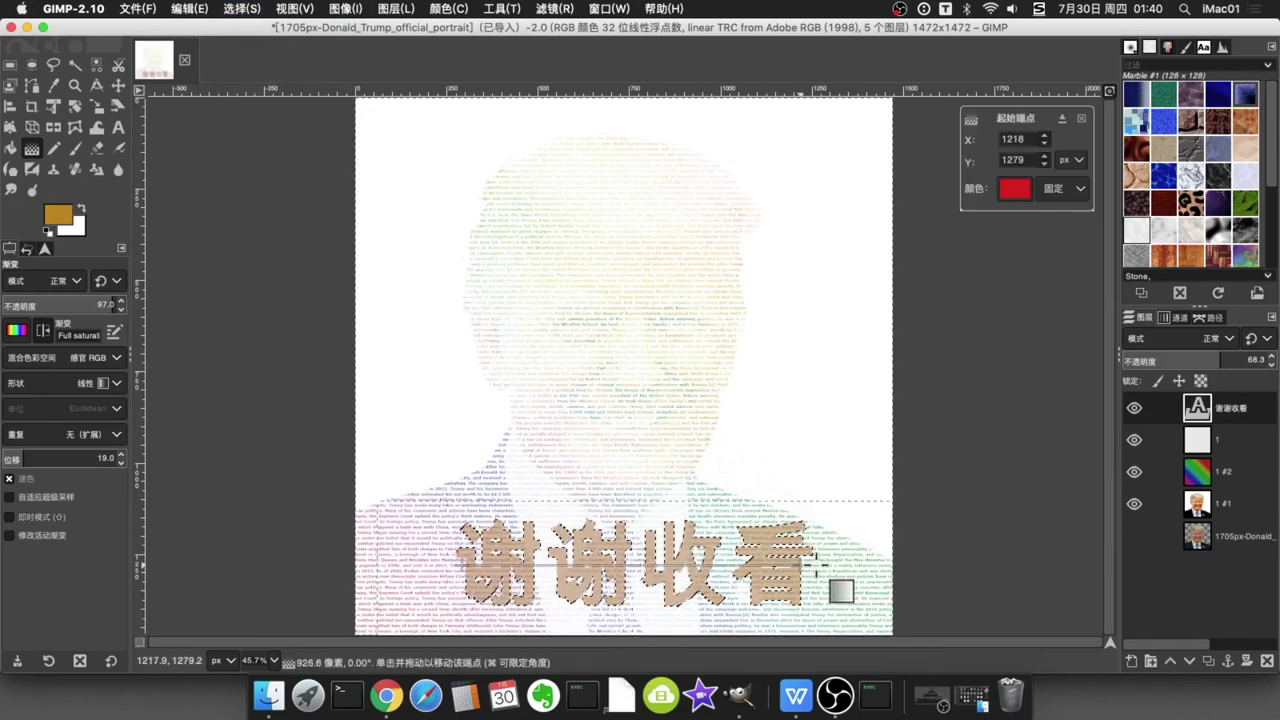
{"action": "left_click", "coordinate": [1222, 357]}
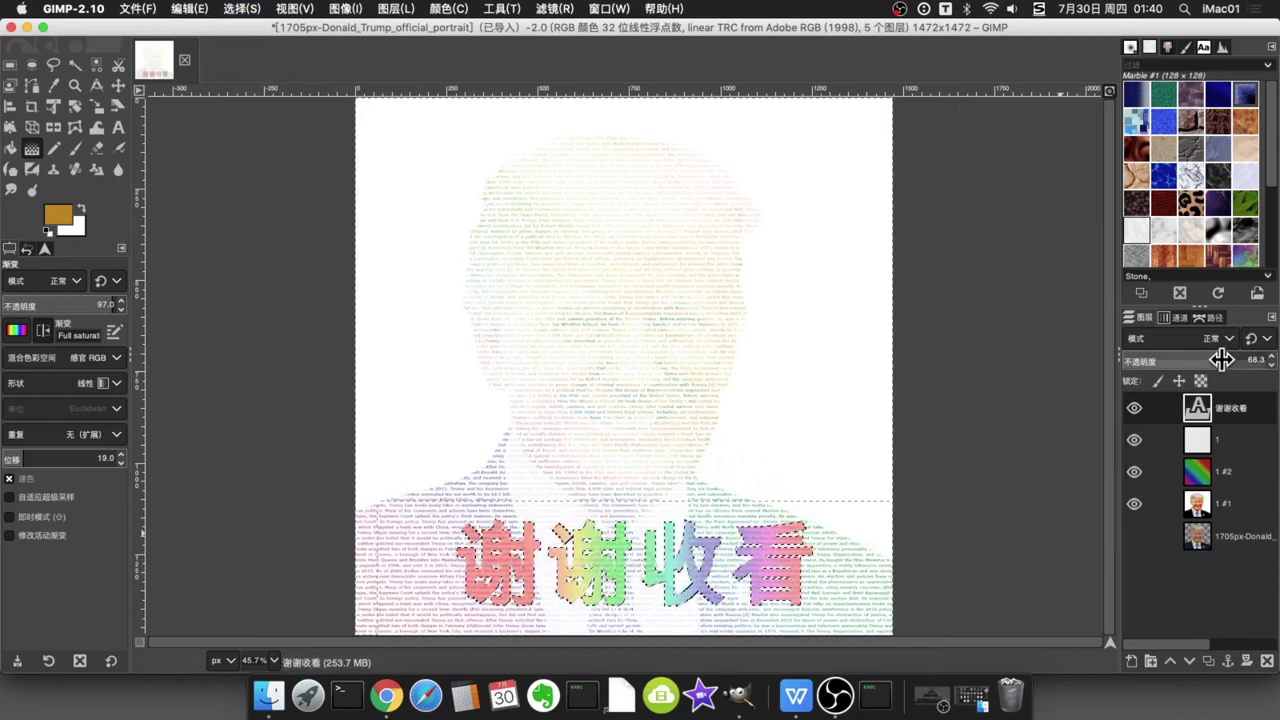
Step: Clear the selection around the 谢谢收看 letters and lower the caption layer's opacity so it blends into the portrait
{"action": "left_click", "coordinate": [241, 8]}
{"action": "left_click", "coordinate": [245, 37]}
{"action": "left_click_drag", "start_coordinate": [1213, 352], "coordinate": [1187, 353]}
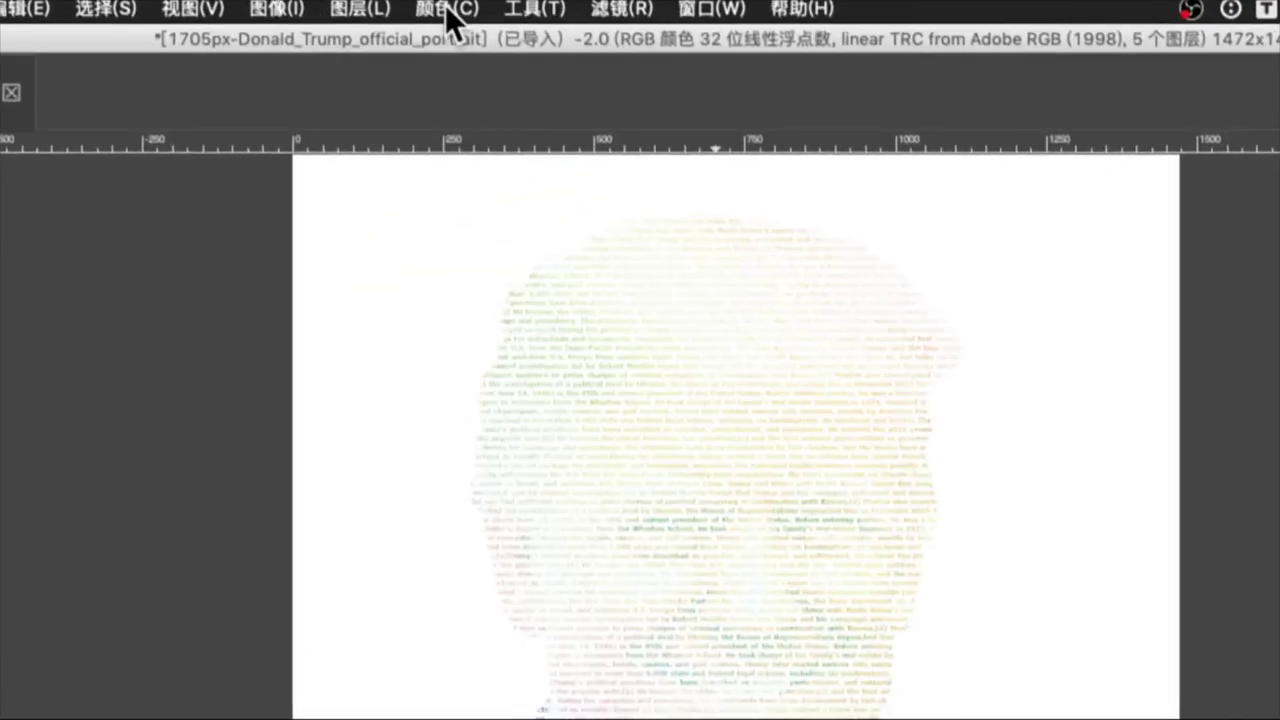
Step: Darken the portrait layer 1 #1 with an Exposure adjustment by strongly raising its black level, leaving the exposure at 0
{"action": "left_click", "coordinate": [451, 10]}
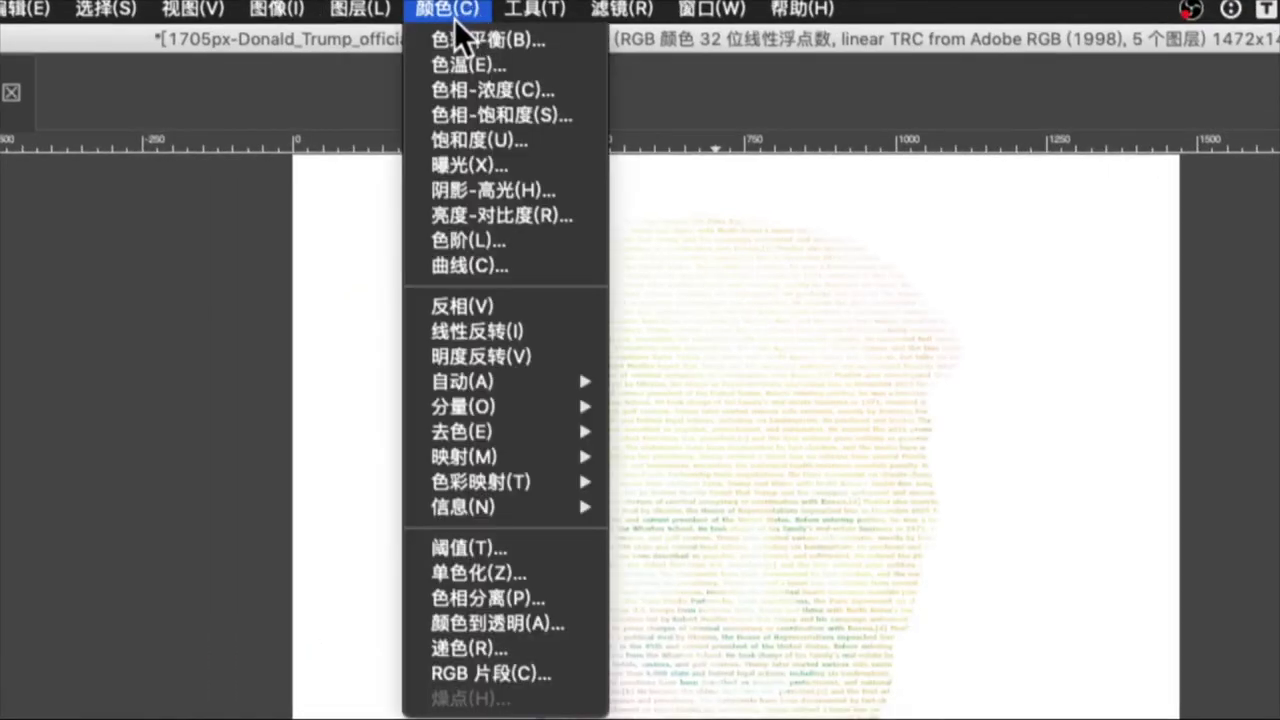
{"action": "left_click", "coordinate": [509, 168]}
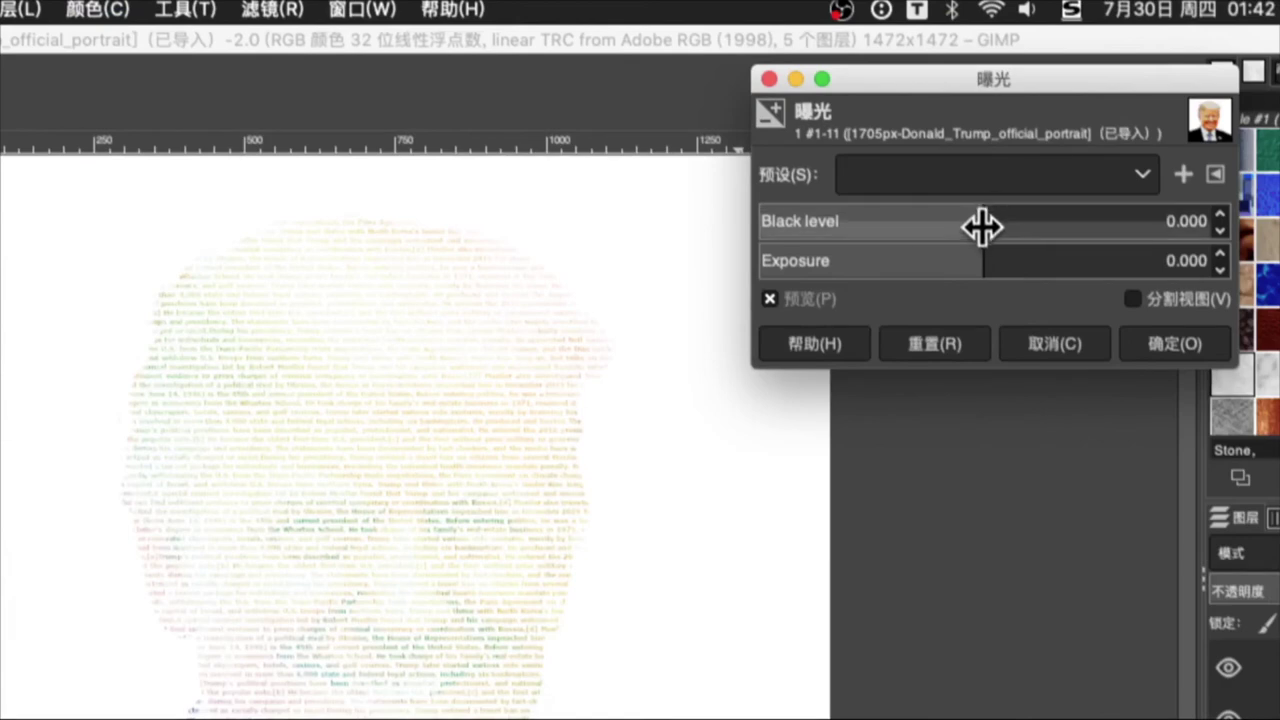
{"action": "left_click_drag", "start_coordinate": [977, 206], "coordinate": [1214, 207]}
{"action": "left_click", "coordinate": [1175, 348]}
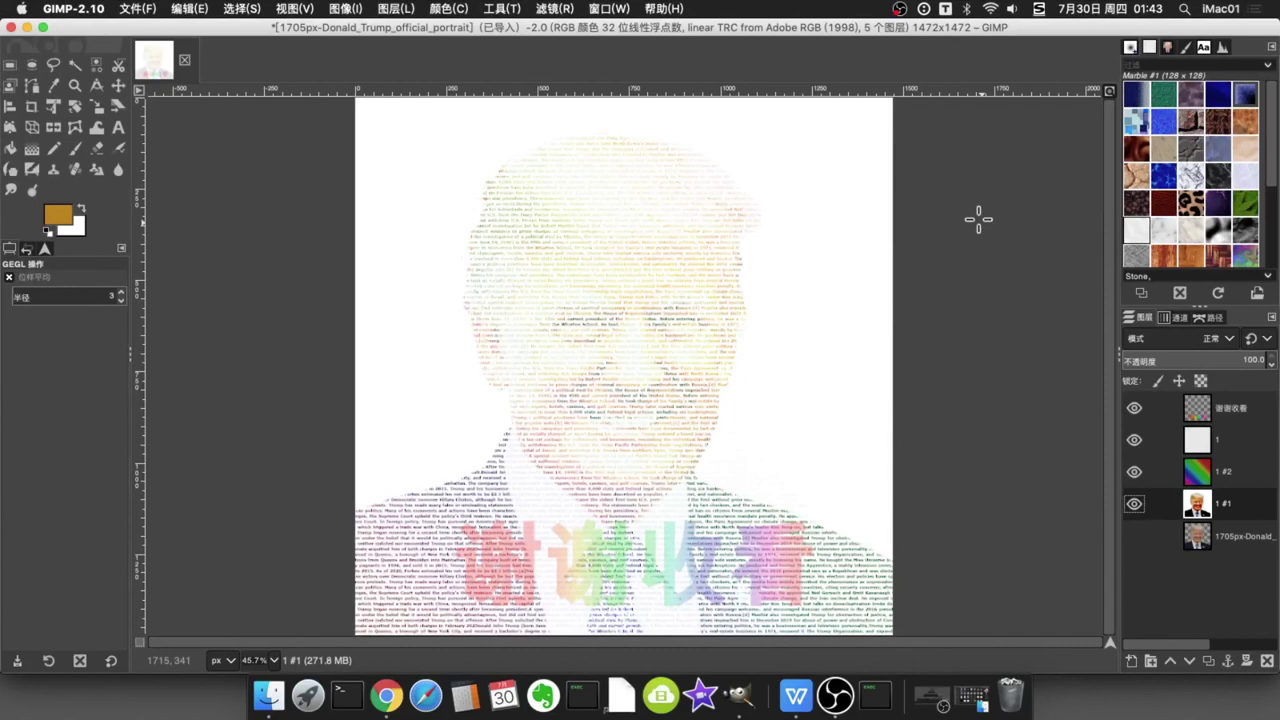
Step: Apply a second Exposure adjustment to layer 1 #1 with black level 0.100, then undo and redo it to compare
{"action": "left_click", "coordinate": [449, 9]}
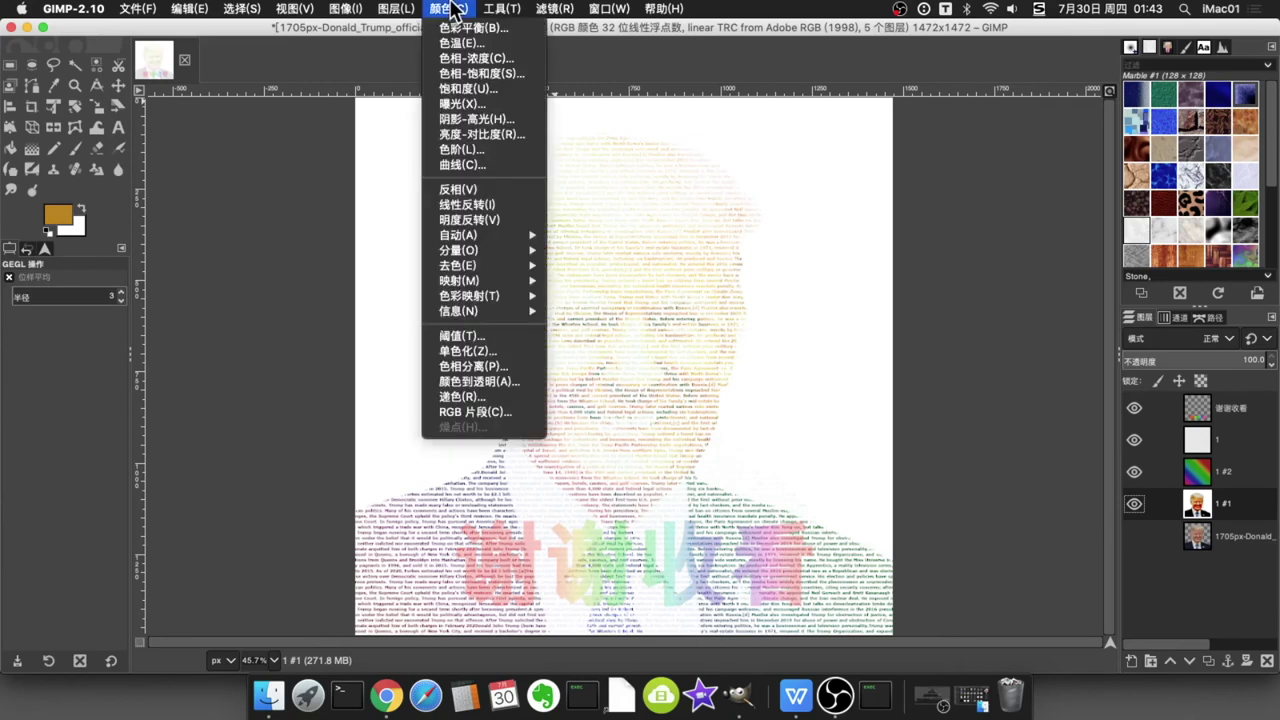
{"action": "left_click", "coordinate": [491, 102]}
{"action": "left_click_drag", "start_coordinate": [977, 110], "coordinate": [1086, 117]}
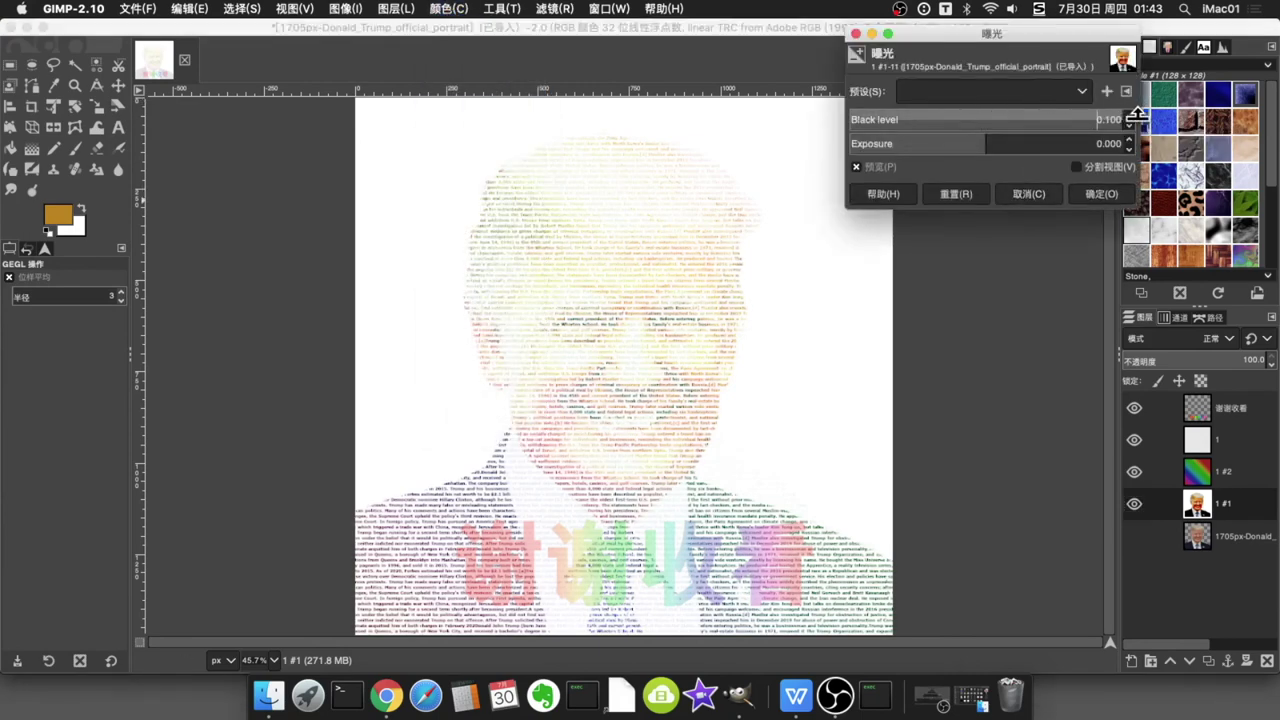
{"action": "left_click_drag", "start_coordinate": [1071, 117], "coordinate": [1124, 112]}
{"action": "left_click", "coordinate": [1095, 194]}
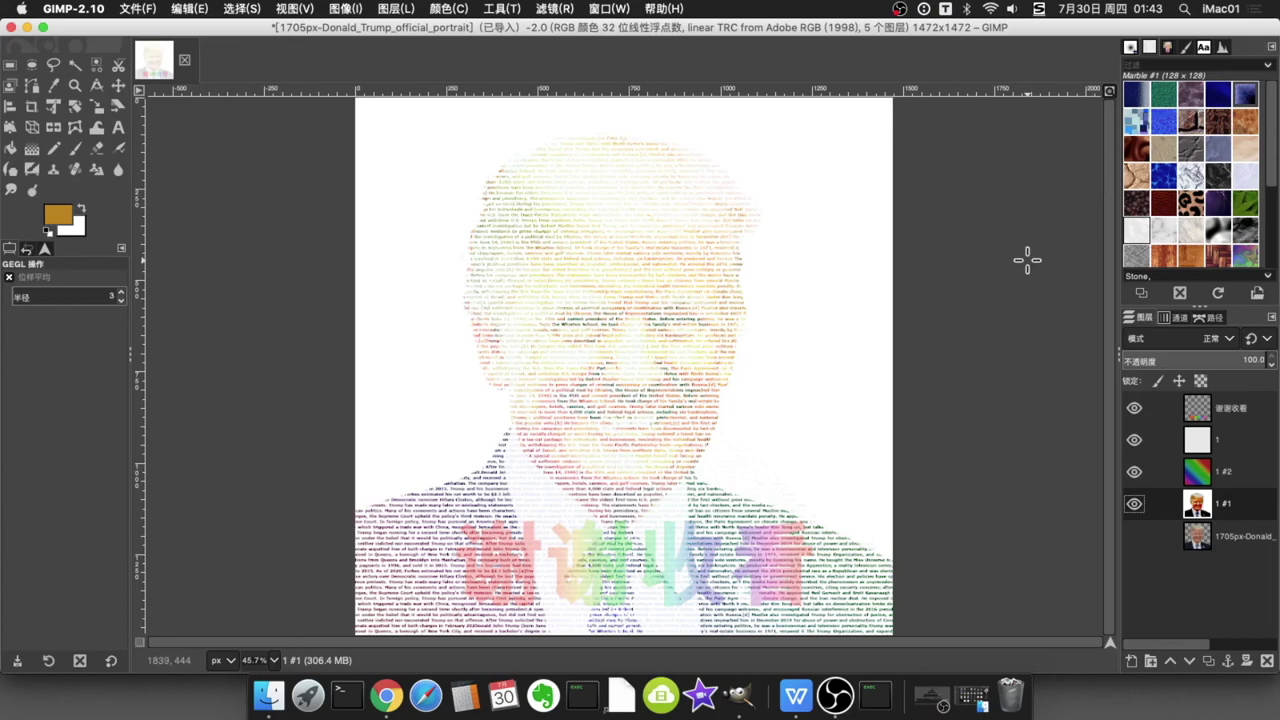
{"action": "key", "text": "ctrl+z"}
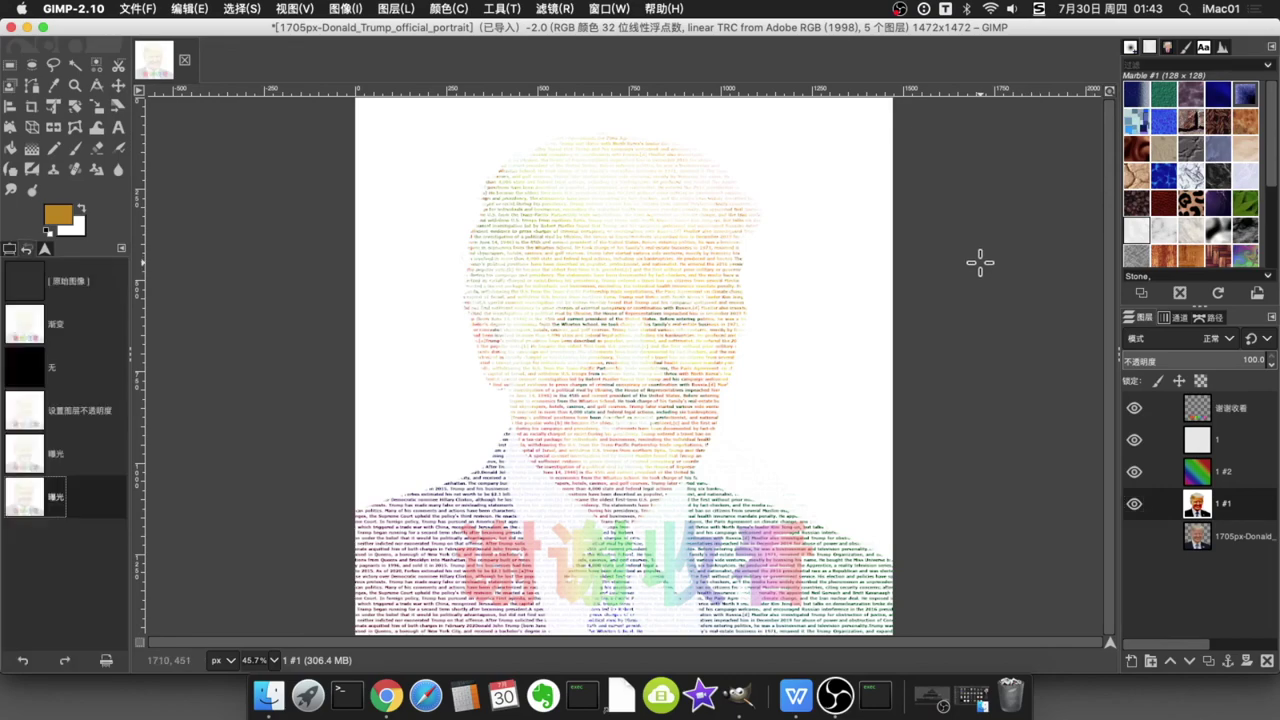
{"action": "key", "text": "ctrl+y"}
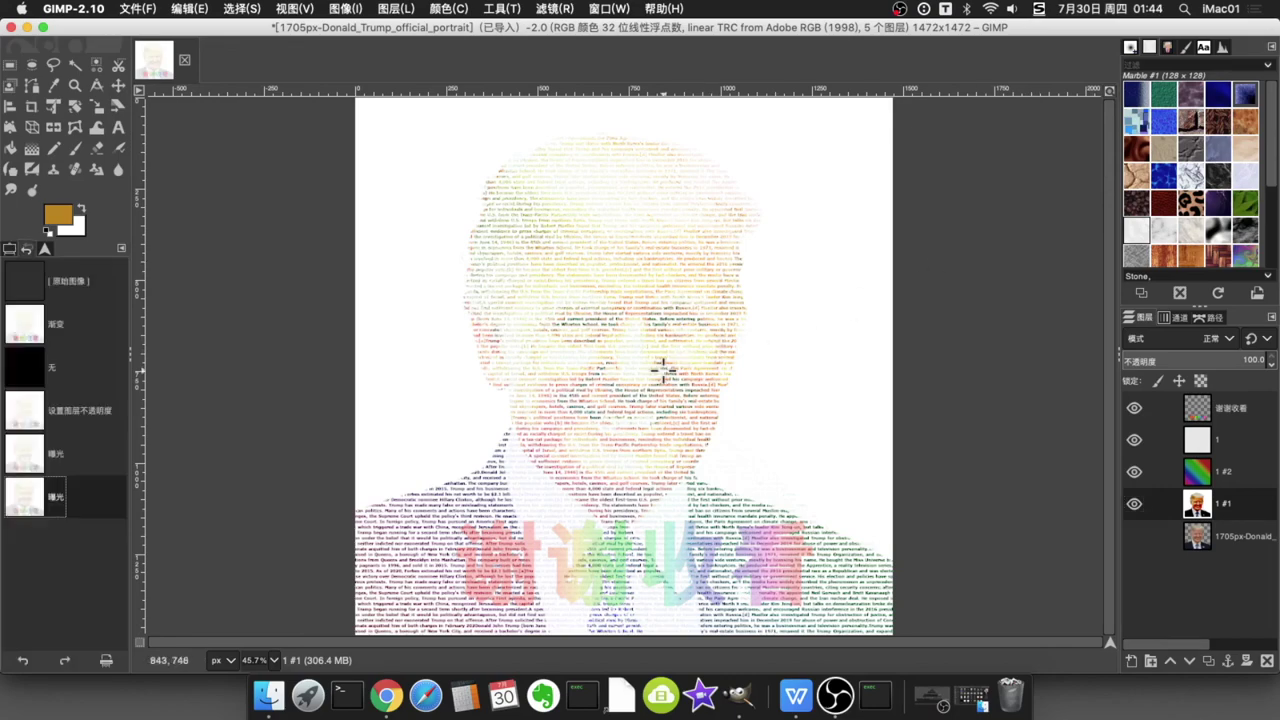